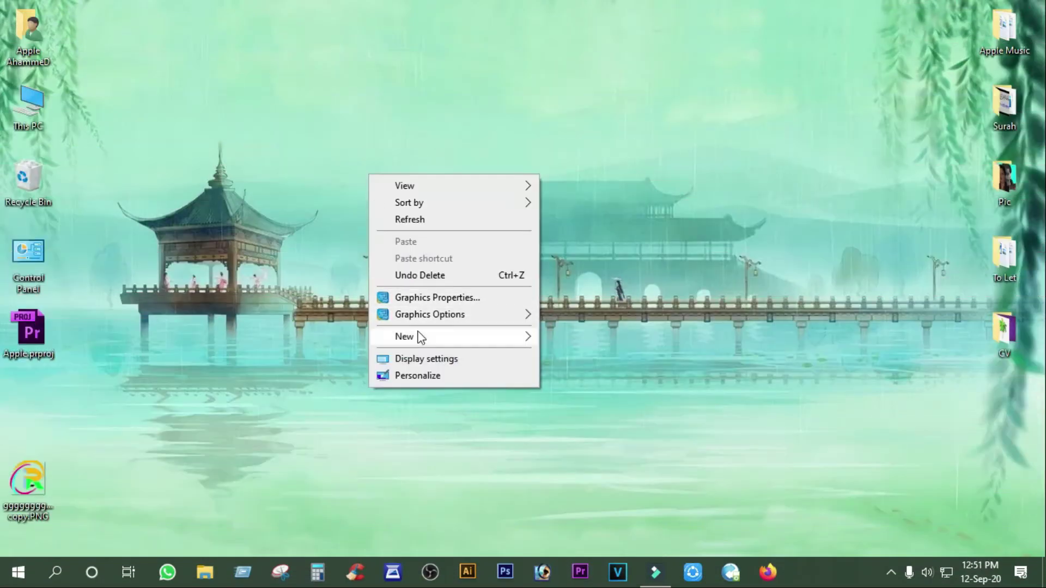
- Create 'New Microsoft Office Word Document.docx' on the desktop and open it in Word
left_click(418, 334)
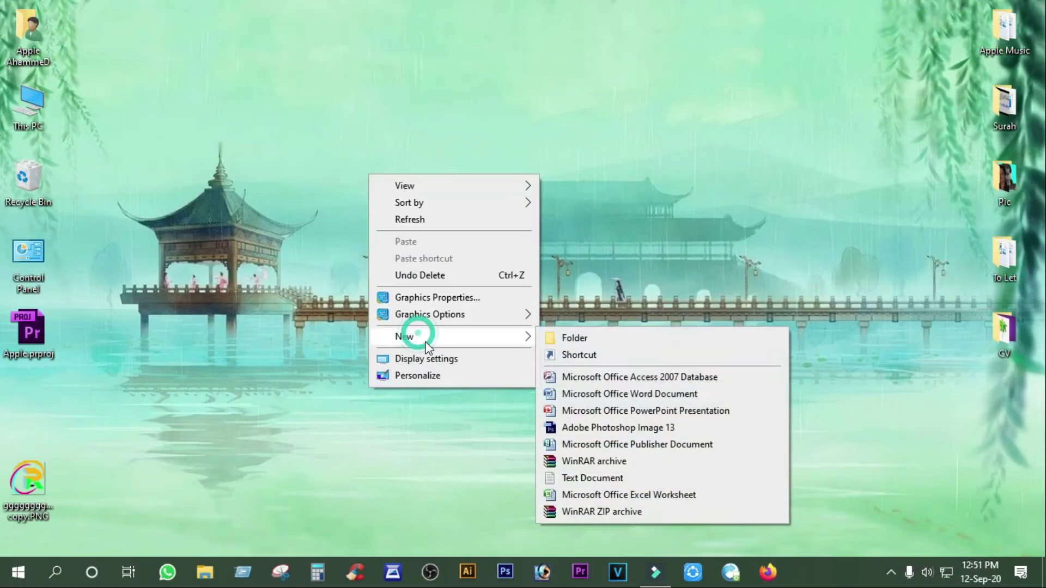
left_click(587, 397)
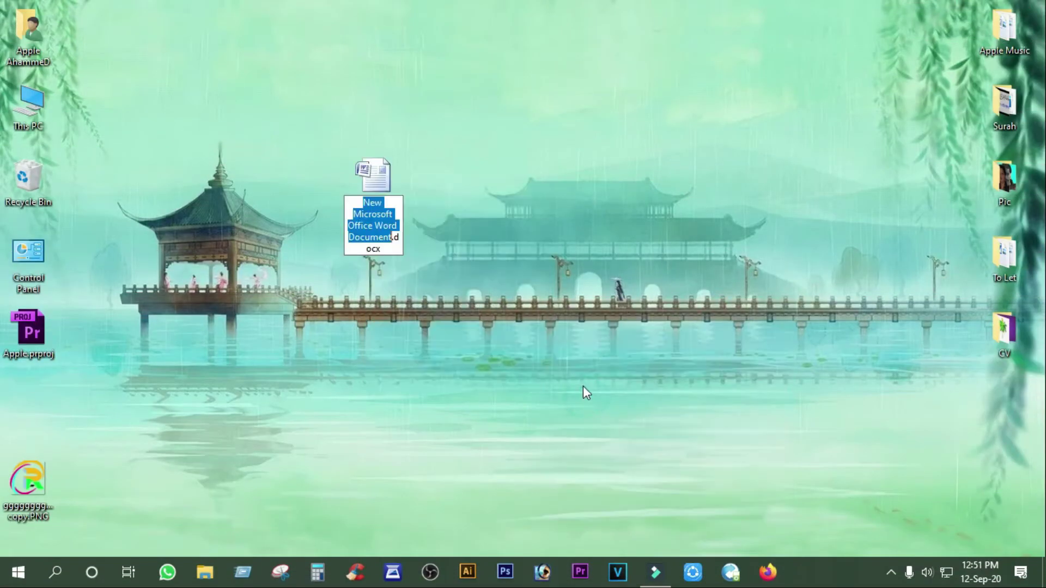
double_click(374, 170)
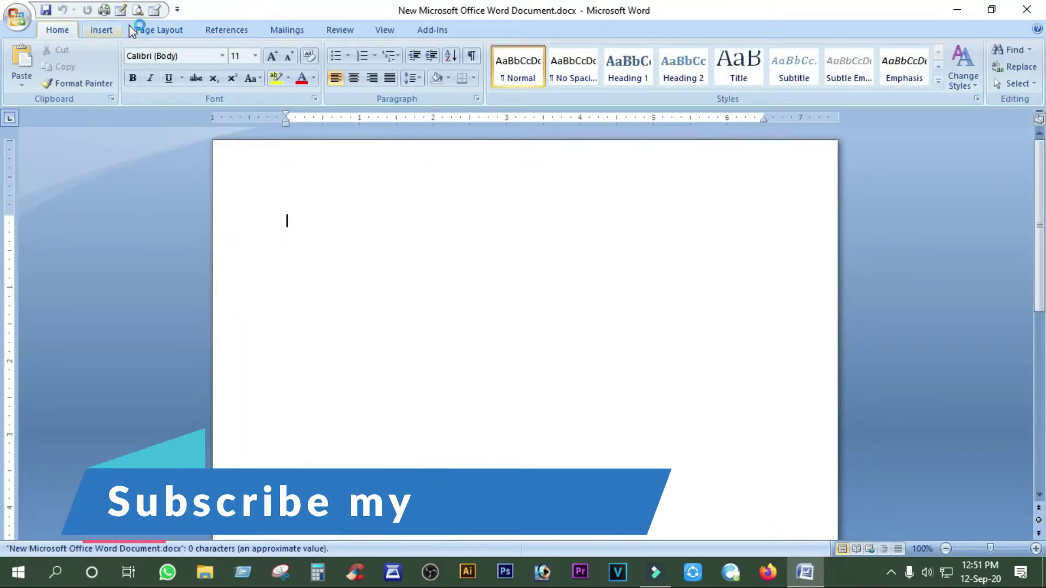
- Set a custom paper size of 5 in wide by 8 in tall in Page Setup
left_click(150, 30)
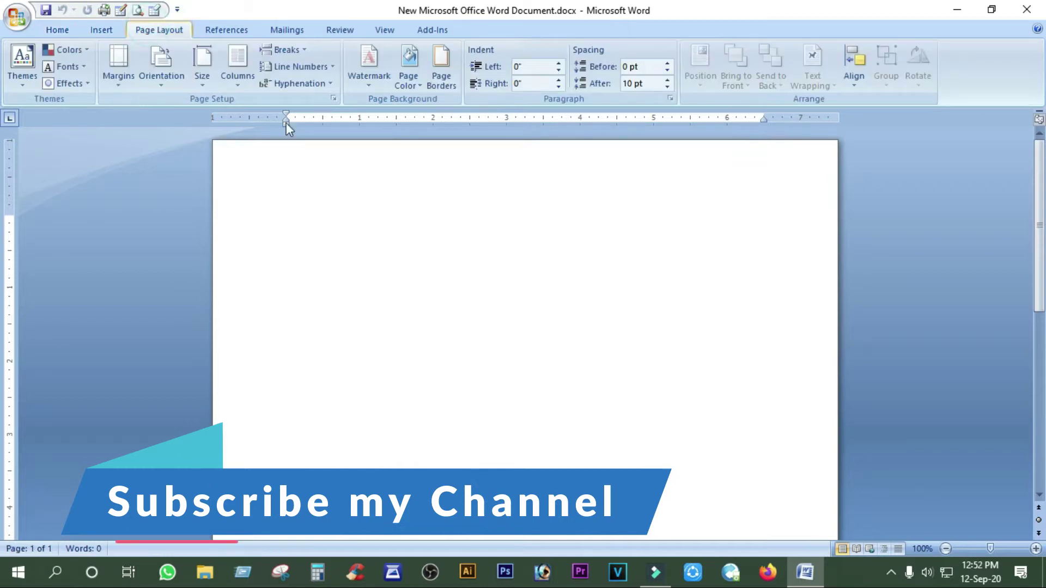
left_click(197, 82)
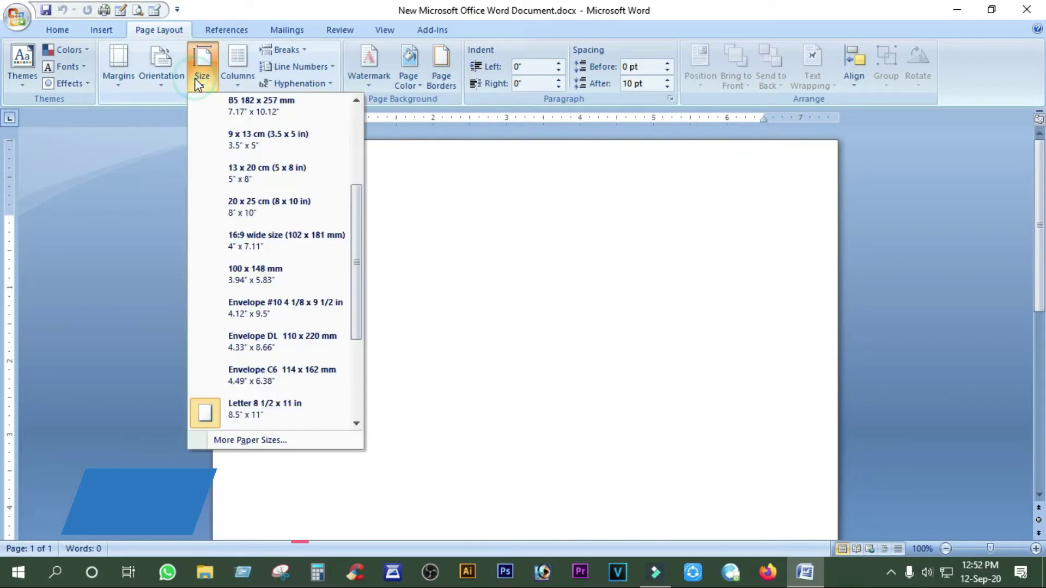
left_click(252, 441)
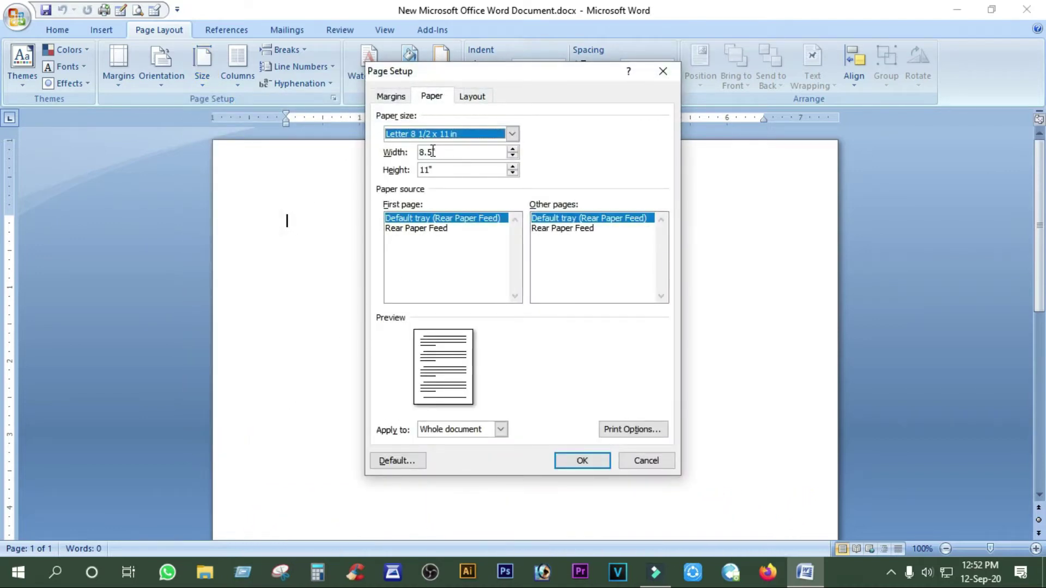
double_click(433, 152)
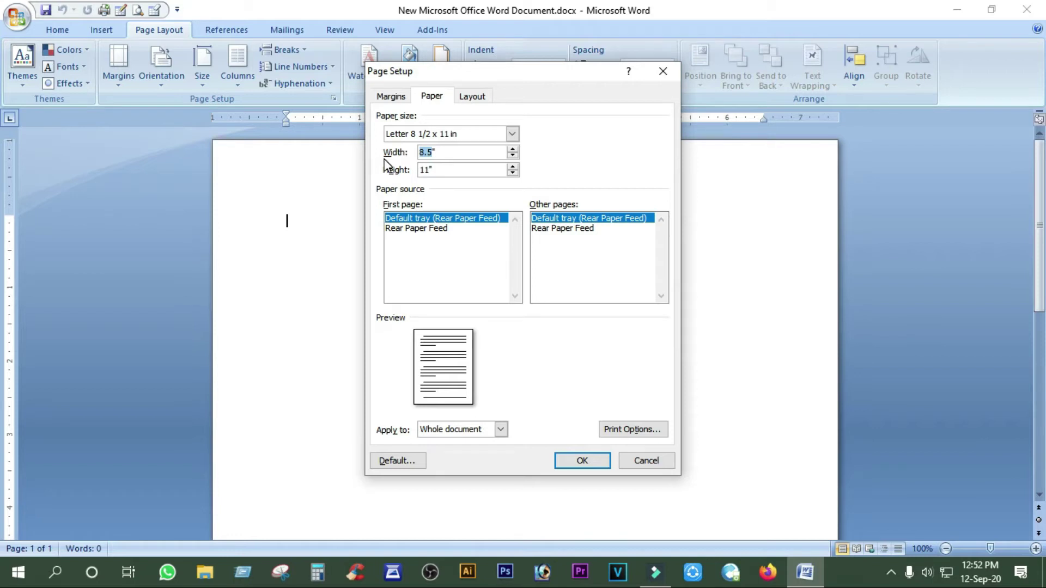
type("8")
double_click(429, 170)
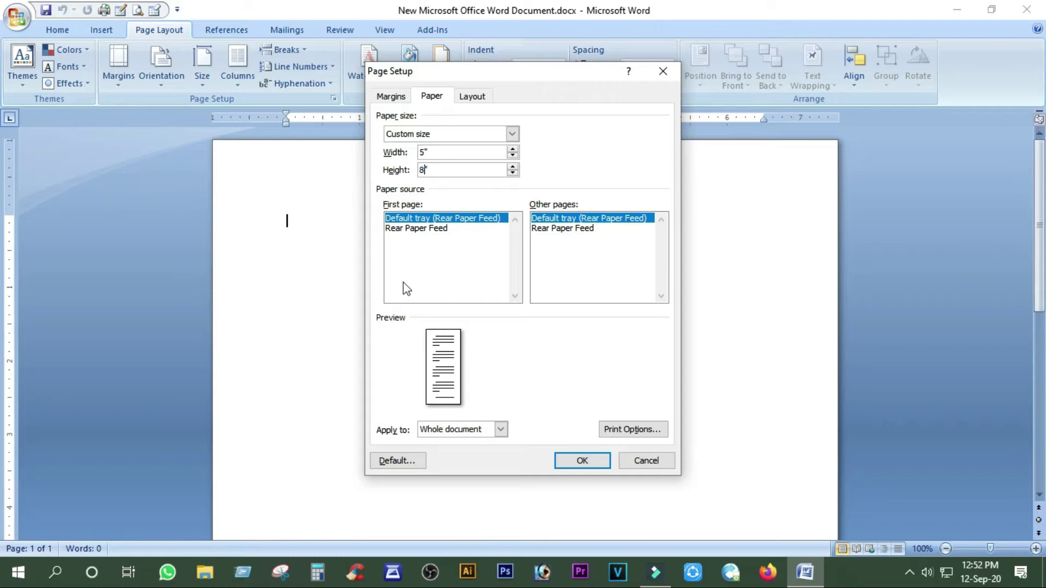
left_click(460, 153)
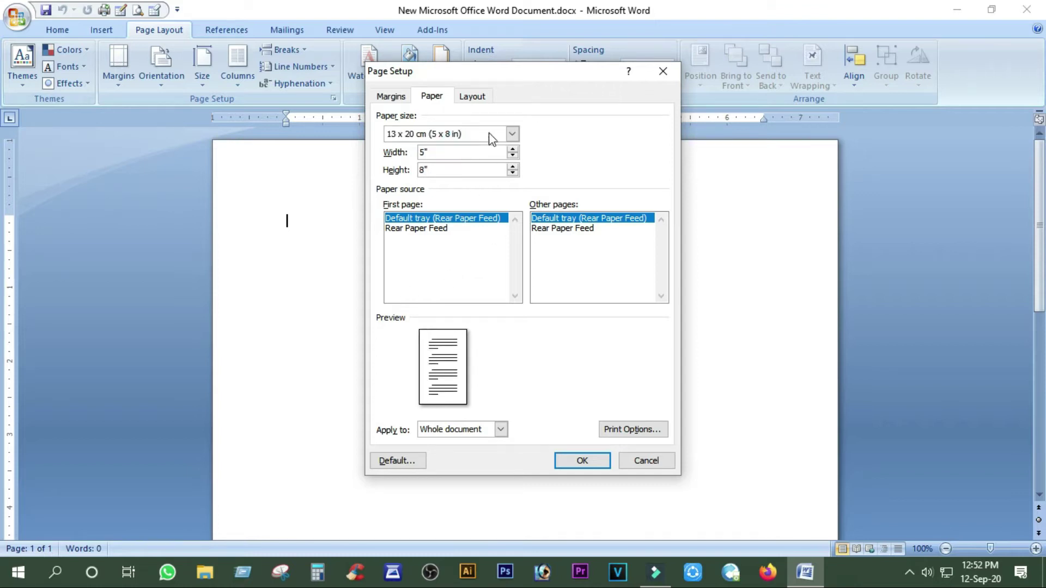
left_click(470, 98)
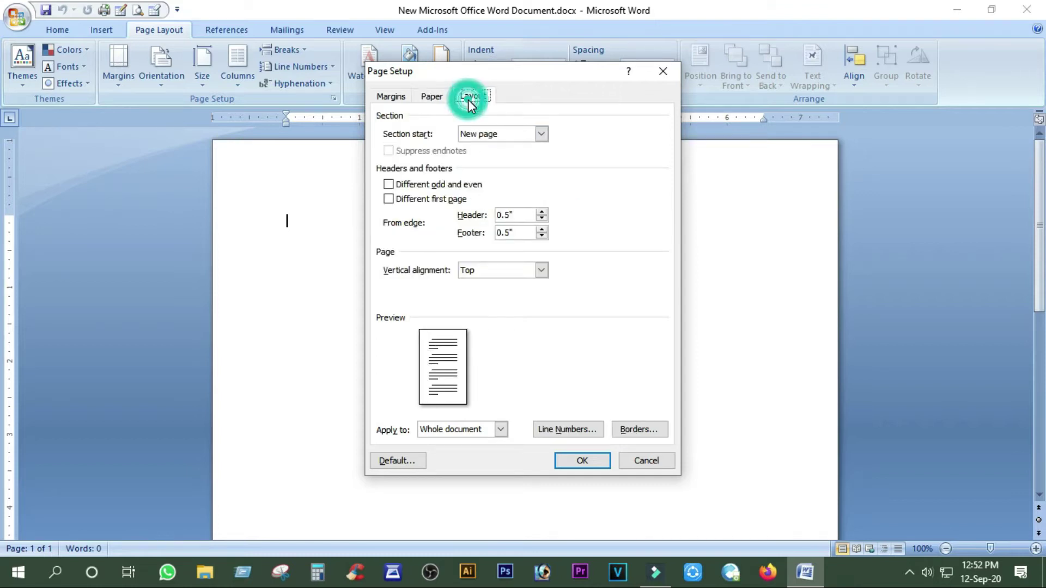
- Set margins to .55" top, left and right and .45" bottom, and apply them
left_click(393, 99)
left_click(441, 133)
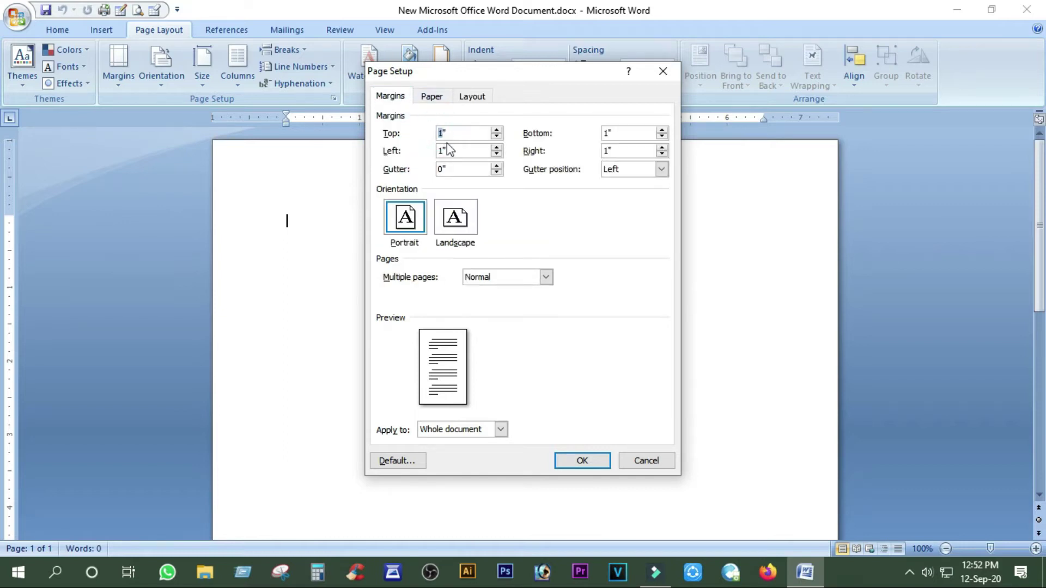
type(".55")
double_click(605, 134)
type(".")
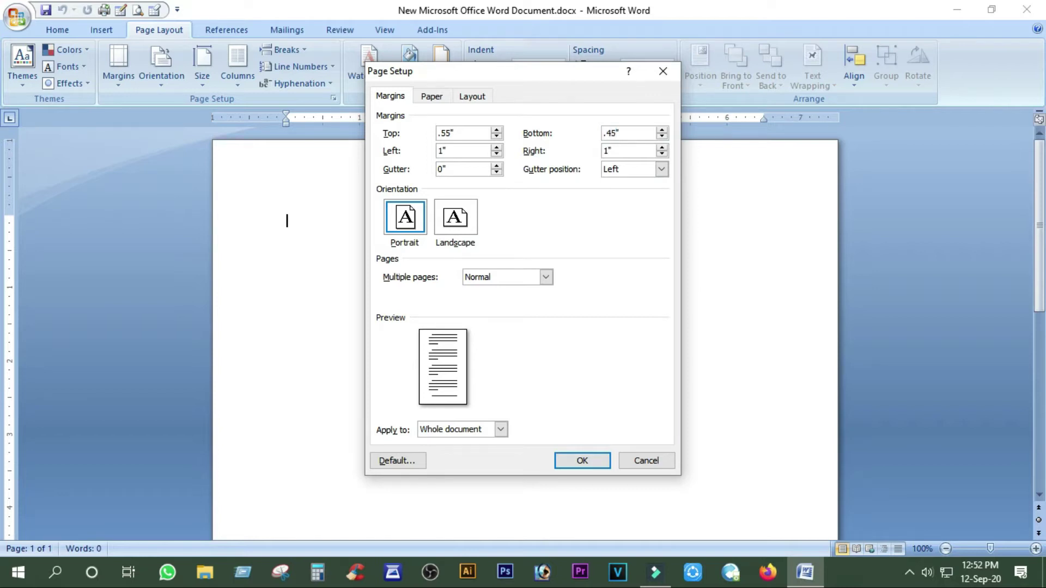
double_click(443, 152)
type(".")
double_click(606, 151)
type(".")
left_click(593, 458)
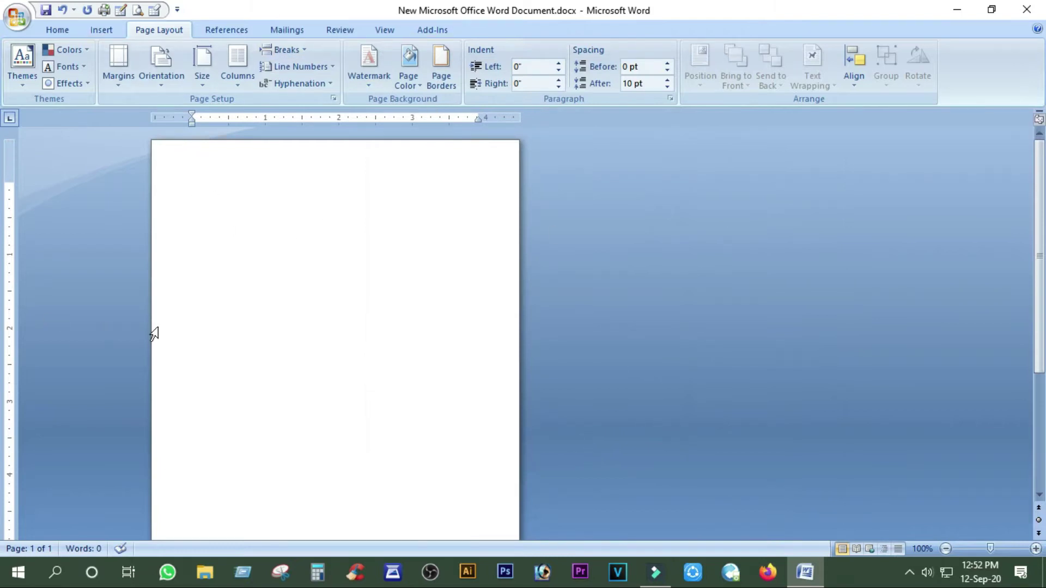
- Type the heading 'Rahman International' on the Home tab
left_click(47, 31)
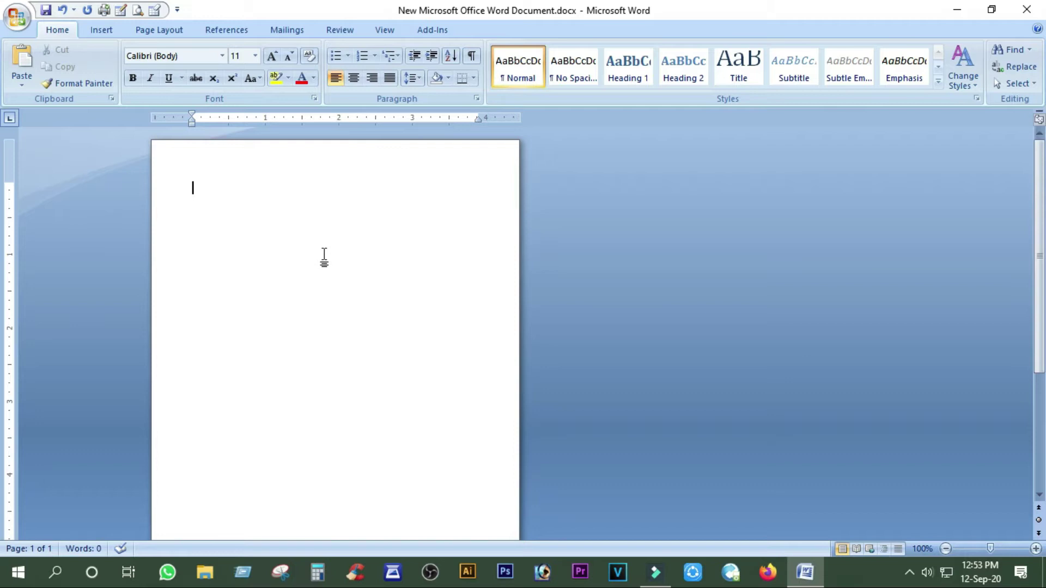
type("Rahma")
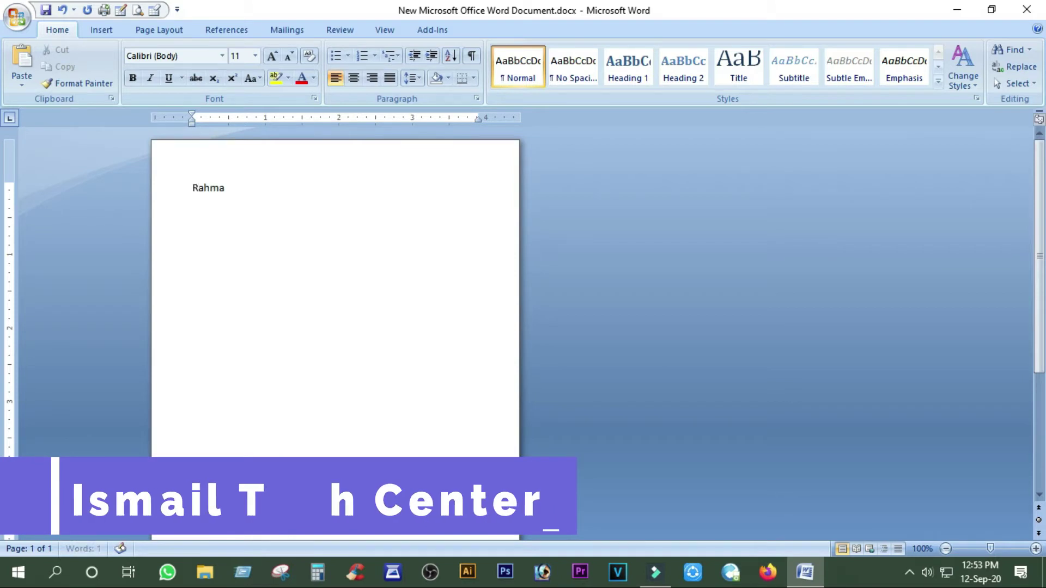
type("ni")
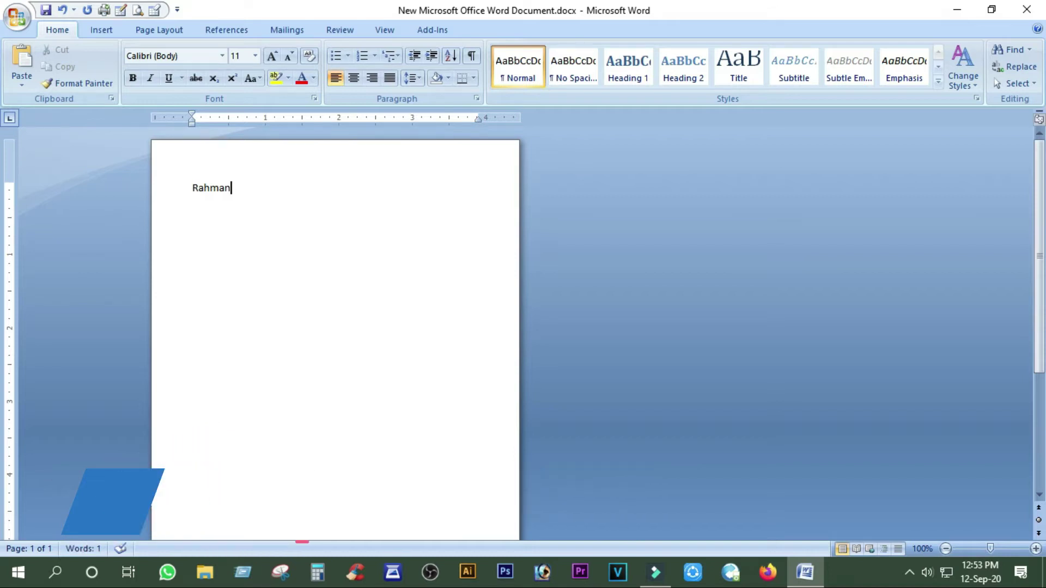
key("BackSpace")
type("International")
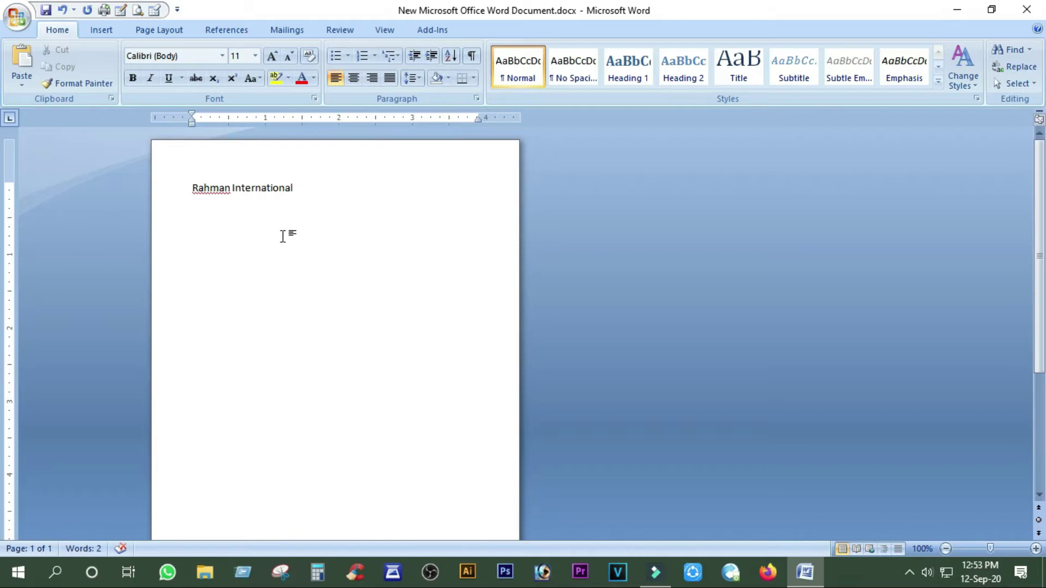
- Make the Rahman International heading bold at 30 pt
key("ctrl+a")
left_click(136, 77)
key("ctrl+bracketright")
key("ctrl+bracketright")
key("ctrl+bracketright")
key("ctrl+bracketright")
key("ctrl+bracketright")
key("ctrl+bracketright")
key("ctrl+bracketright")
key("ctrl+bracketright")
key("ctrl+bracketright")
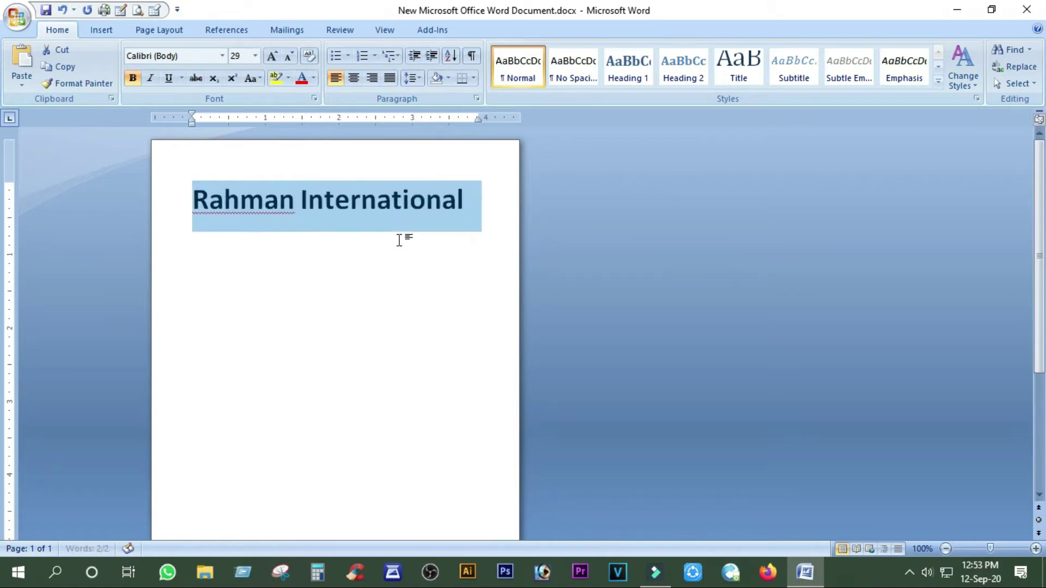
key("ctrl+bracketright")
key("ctrl+bracketright")
key("ctrl+bracketleft")
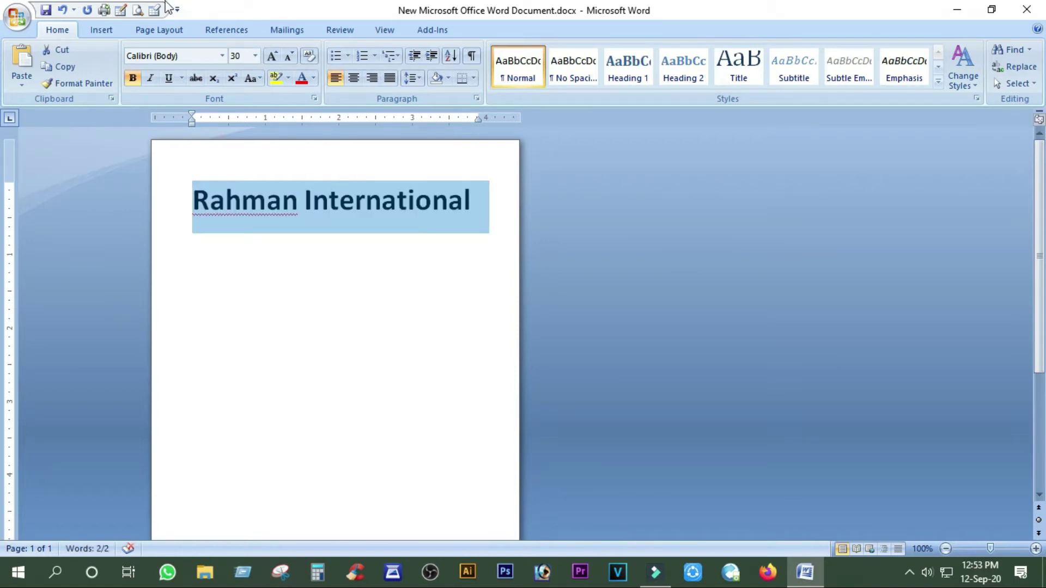
left_click(262, 209)
left_click(182, 201)
- Start a new non-bold 14 pt line below the heading
left_click(476, 199)
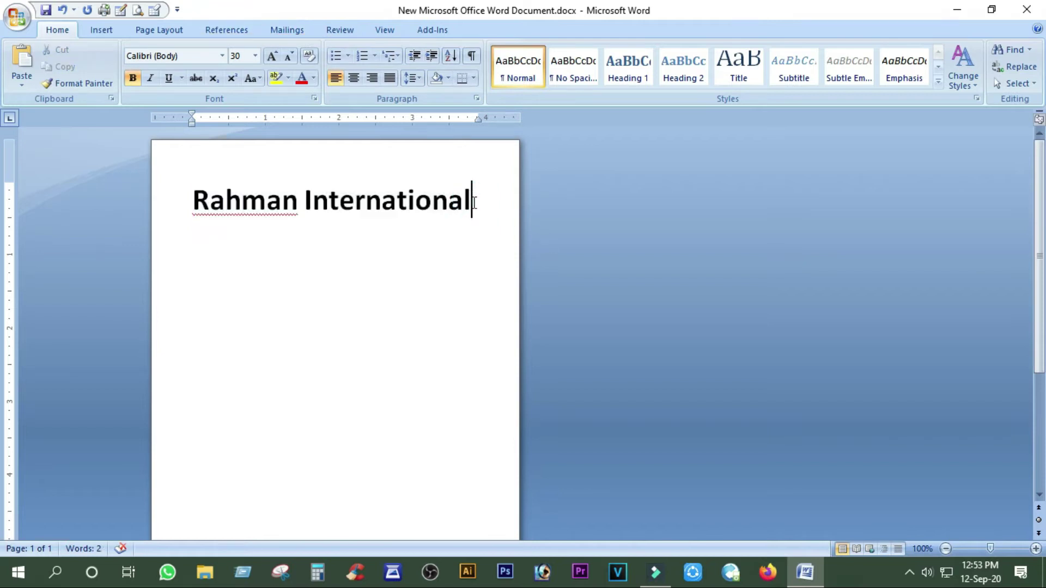
key("Return")
left_click(133, 79)
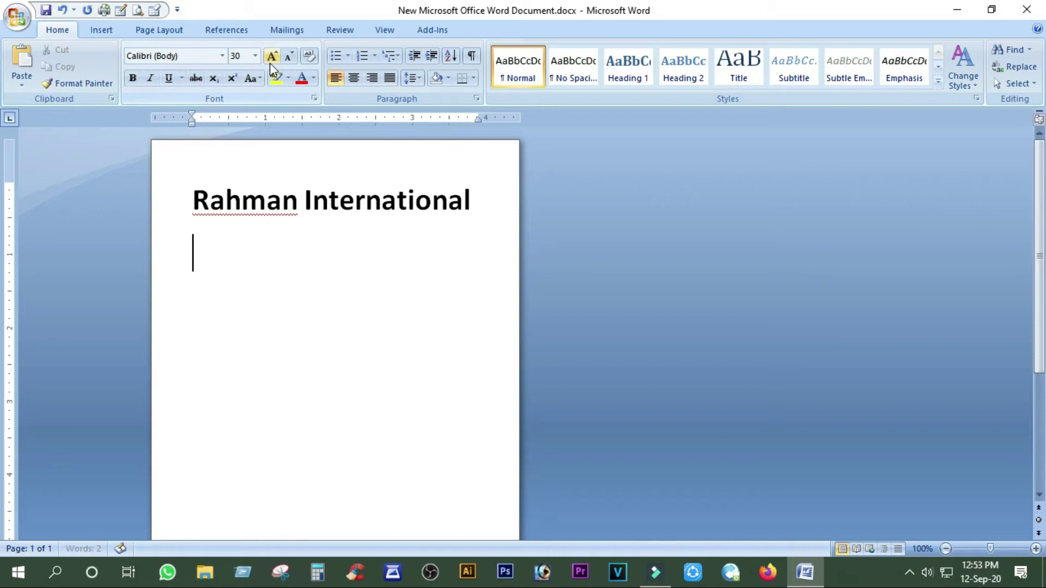
left_click(255, 55)
left_click(235, 136)
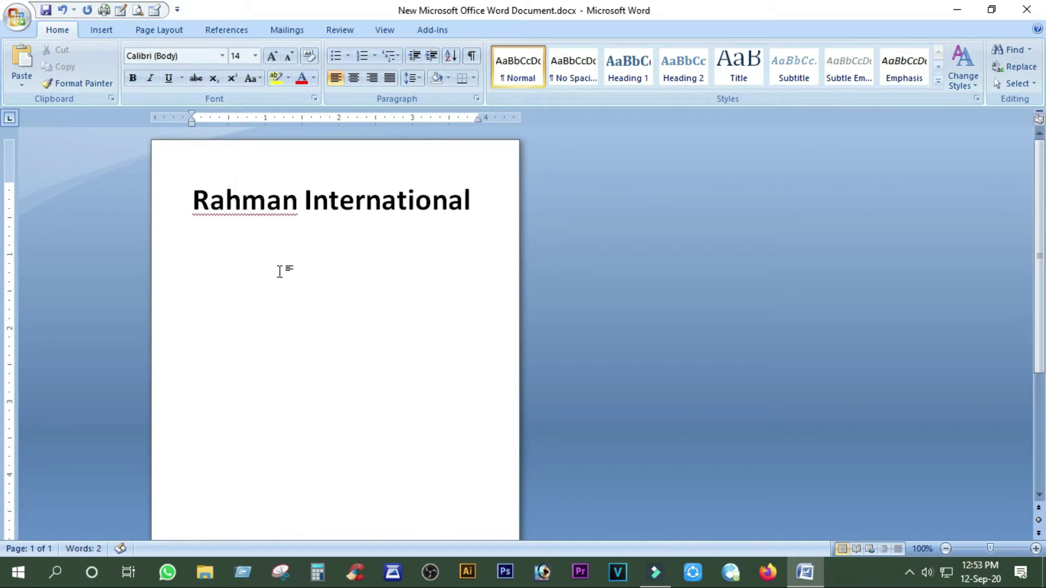
left_click_drag(236, 248, 180, 194)
left_click(251, 265)
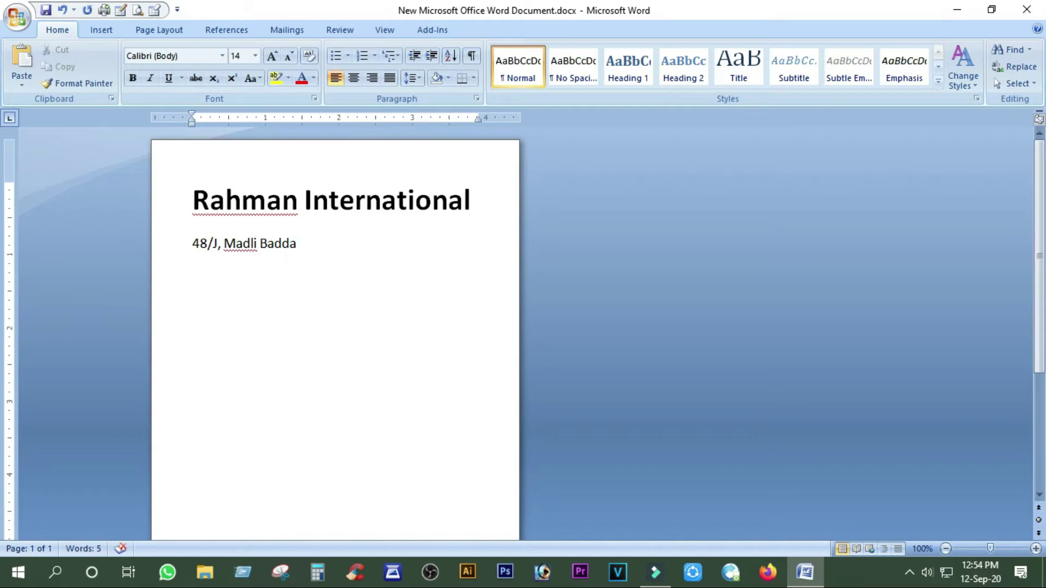
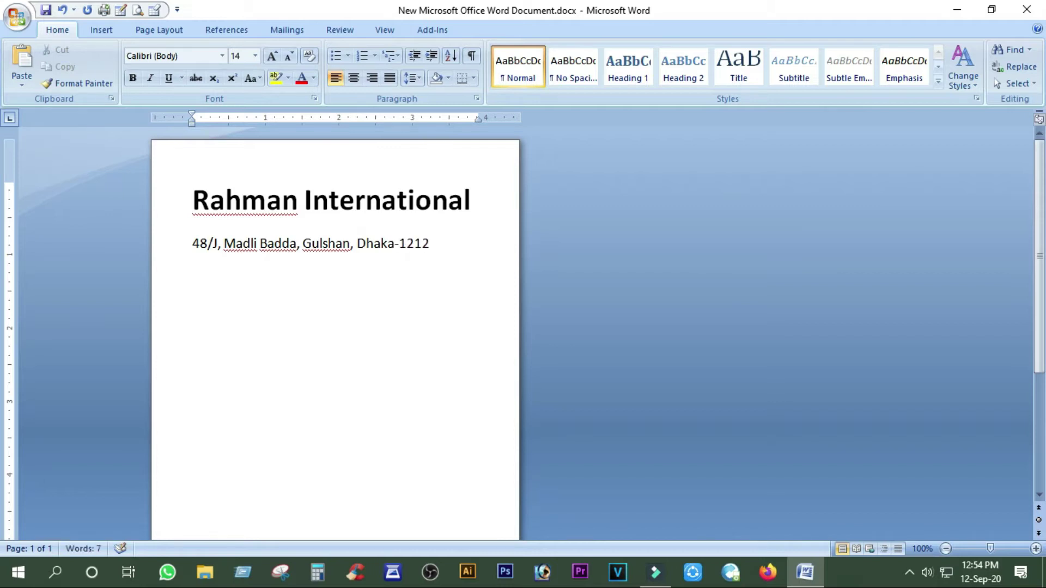
- Type the company's street address, then a Call line with two placeholder phone numbers
key("Return")
type("Call")
type(": +")
type("8801")
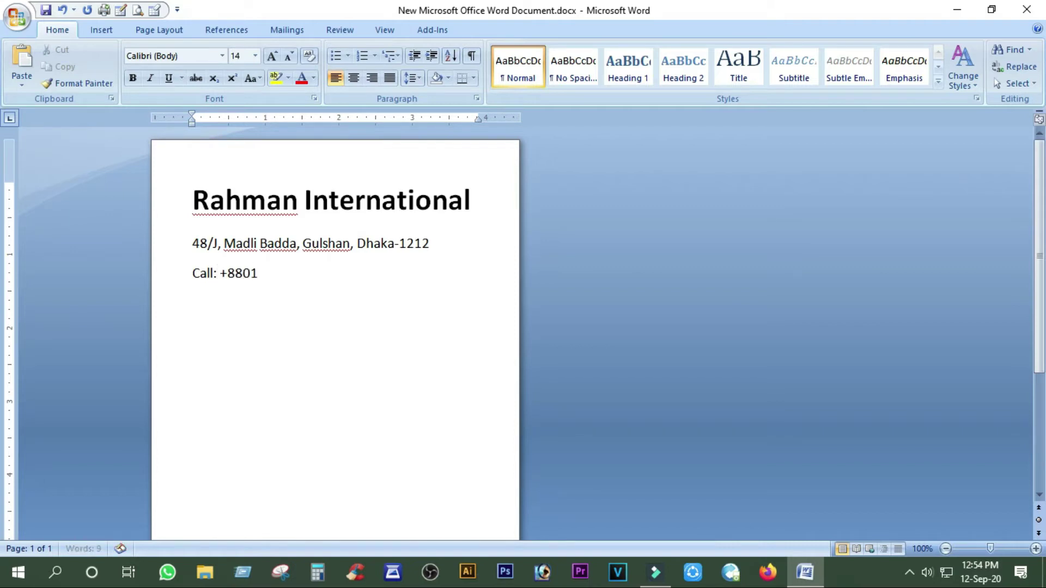
type("xxxxxxxxxx,")
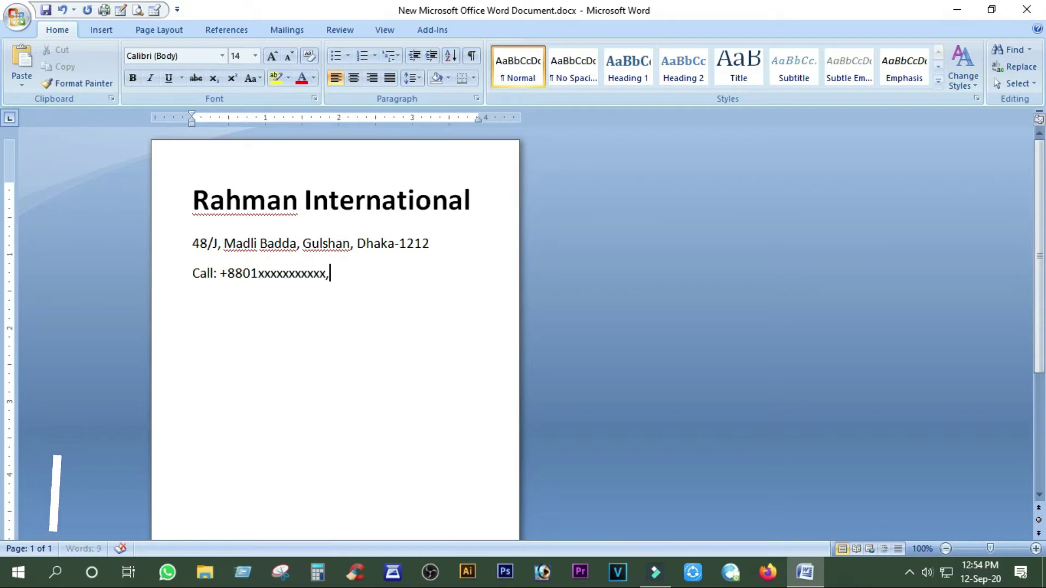
type(" 01")
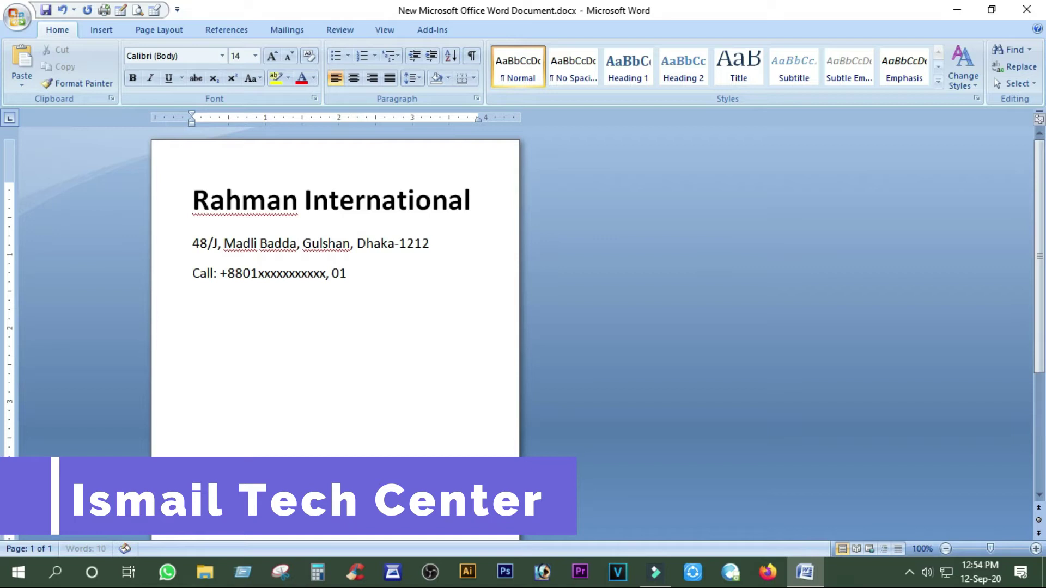
type("5x")
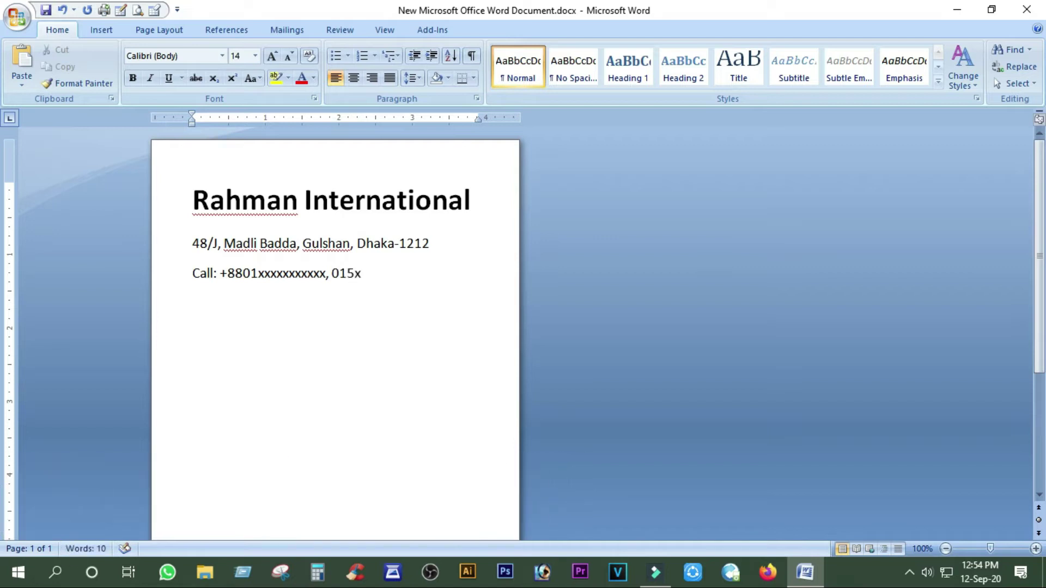
type("xxxxxxxxxxxx")
- Trim the surplus x's from both phone numbers on the Call line
key("BackSpace")
key("BackSpace")
key("BackSpace")
key("BackSpace")
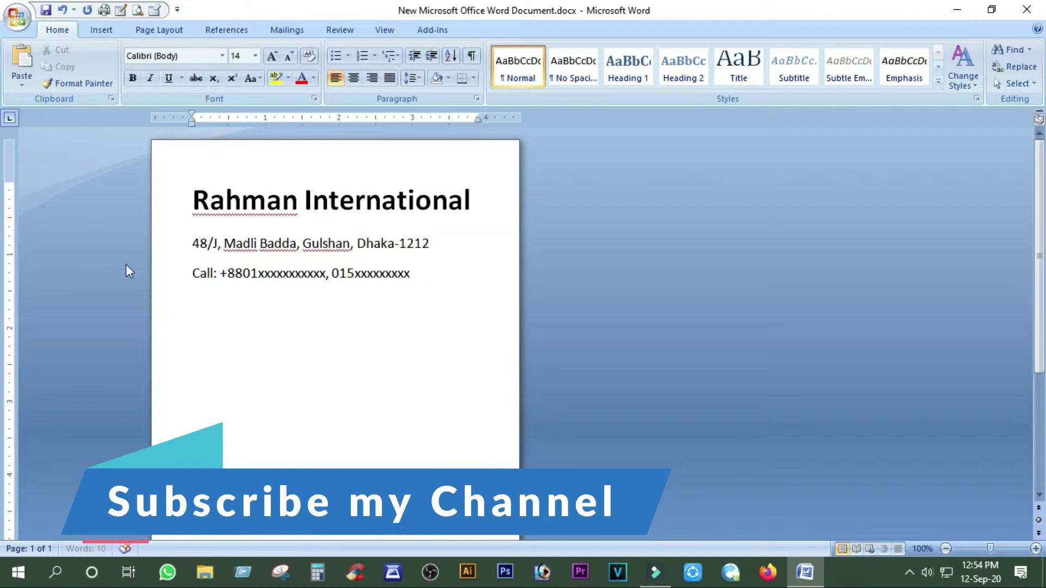
left_click(308, 274)
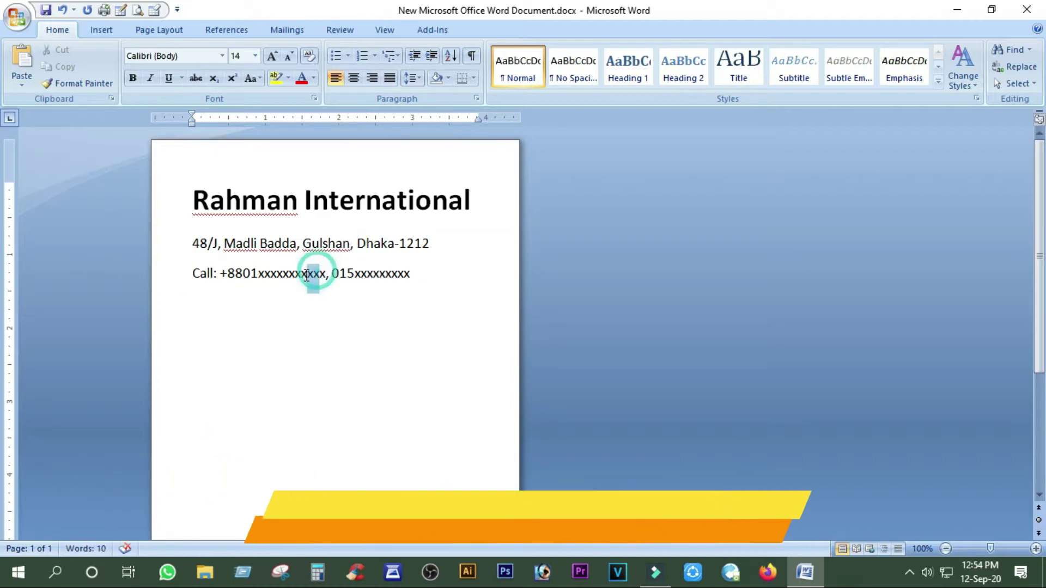
key("BackSpace")
key("BackSpace")
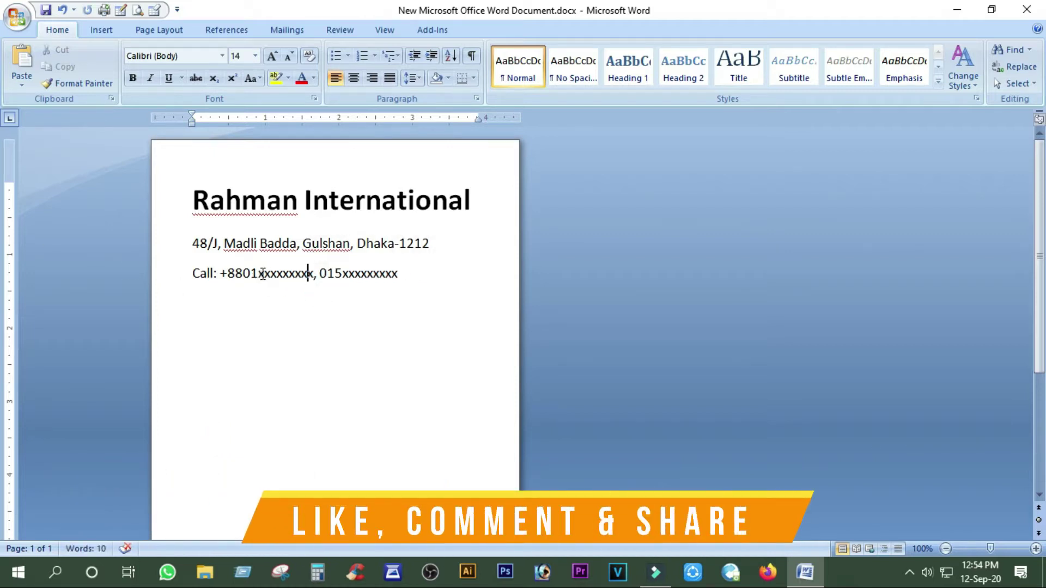
left_click(262, 273)
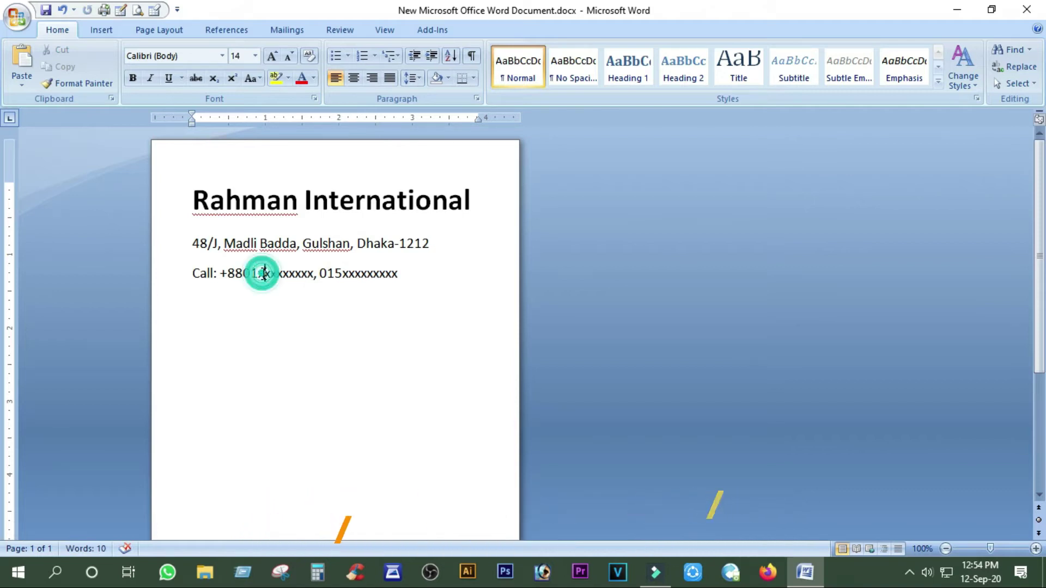
left_click_drag(264, 273, 302, 275)
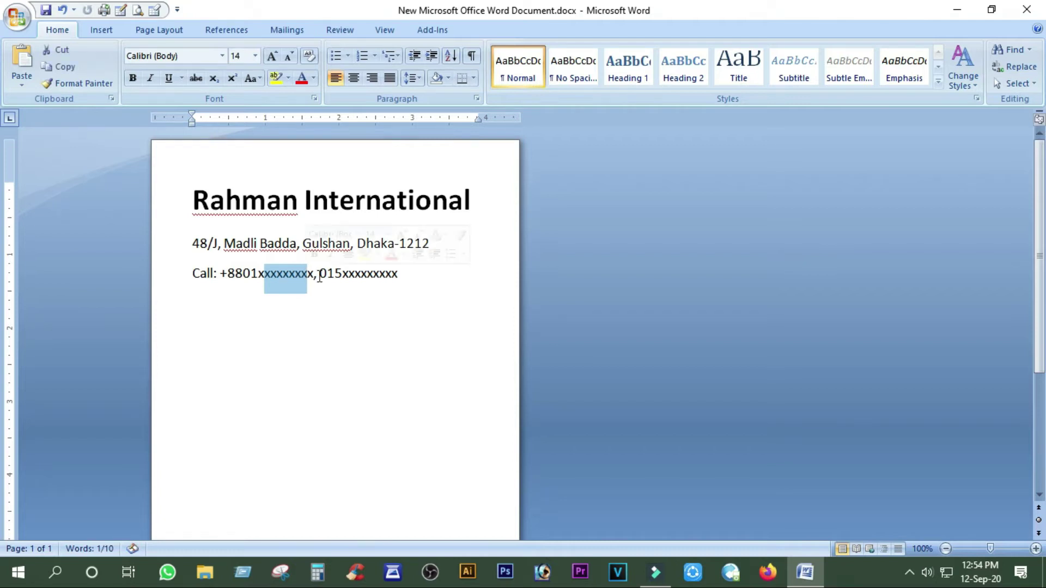
left_click(306, 274)
key("BackSpace")
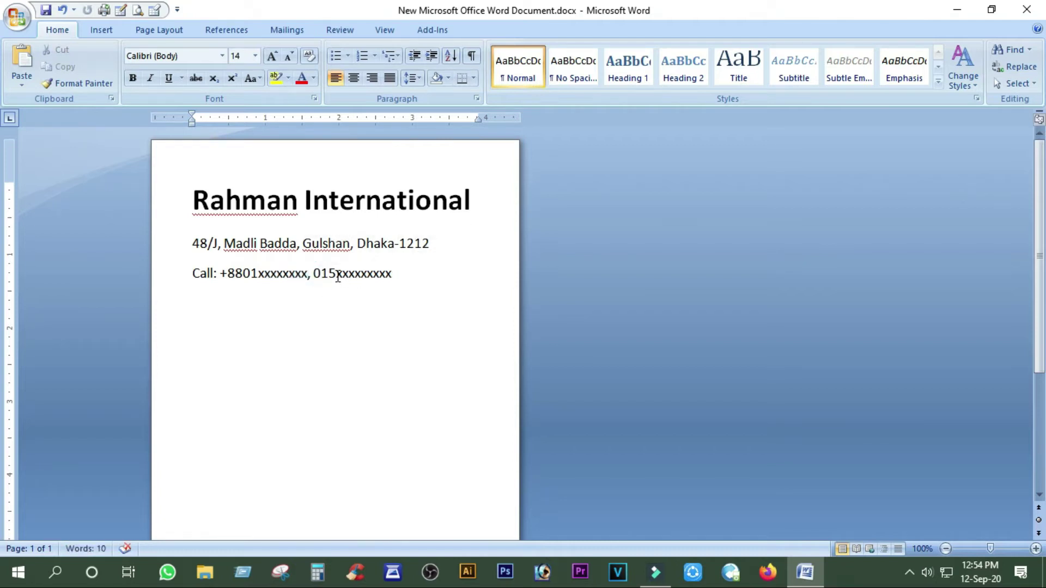
mouse_move(336, 274)
left_mouse_down()
mouse_move(392, 277)
mouse_move(188, 256)
left_mouse_up()
- Shrink the address and Call lines to 11 pt and centre them
left_click(396, 274)
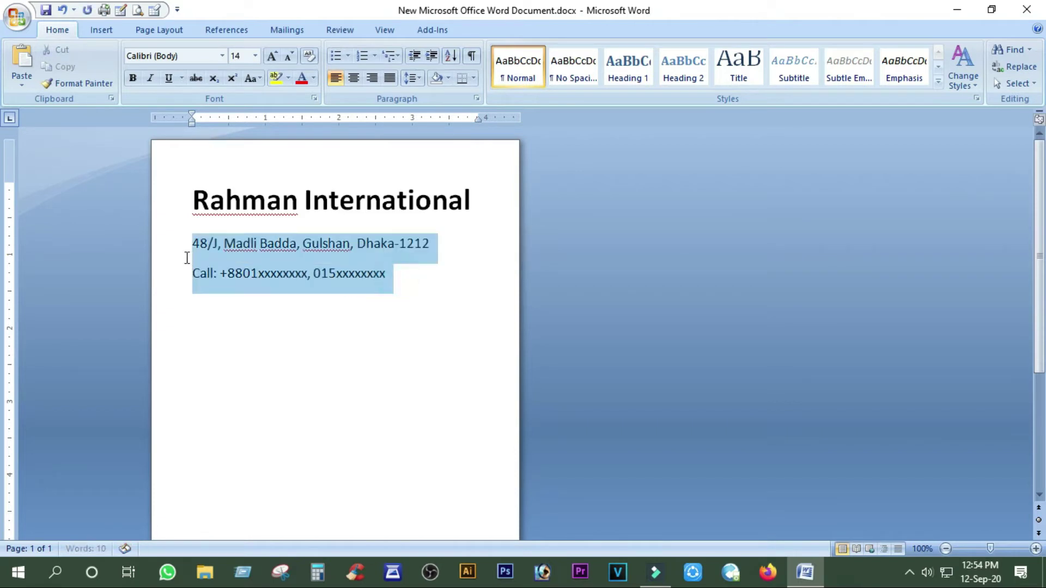
left_click(289, 56)
left_click(290, 57)
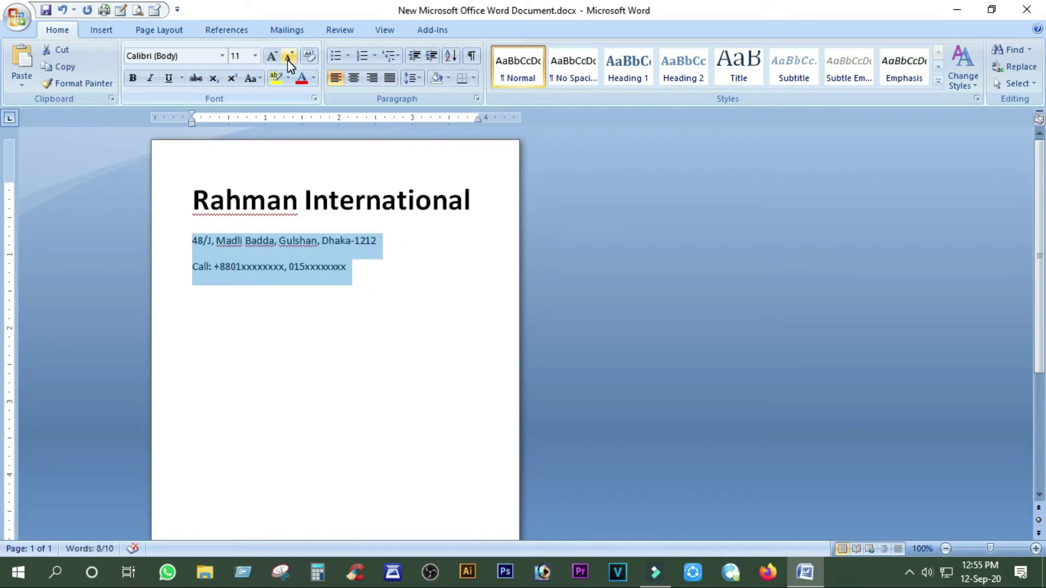
left_click(353, 78)
- Remove space after paragraphs and set 1.0 line spacing for all text
left_click(403, 266)
key("ctrl+a")
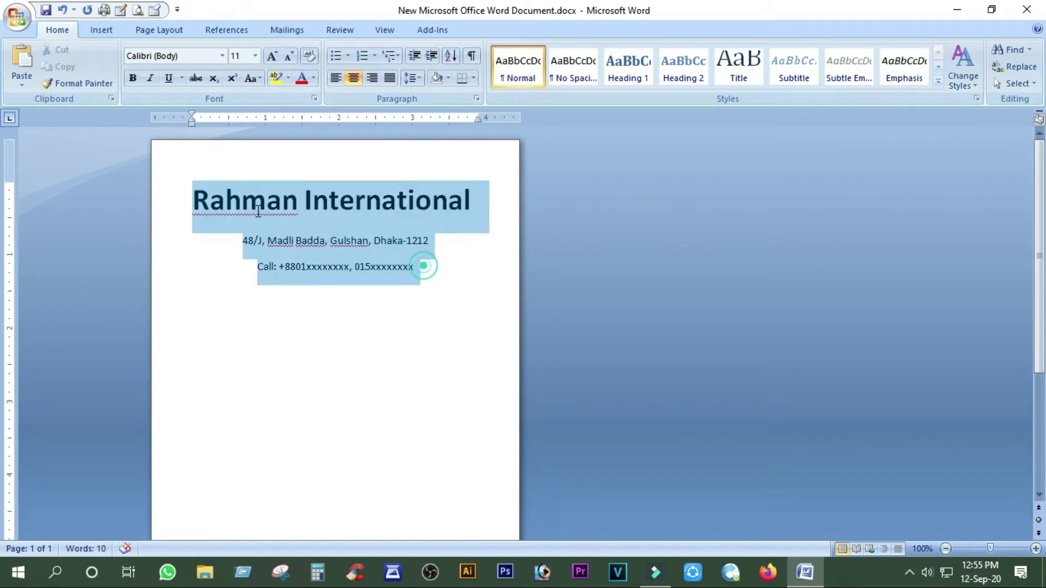
left_click(416, 80)
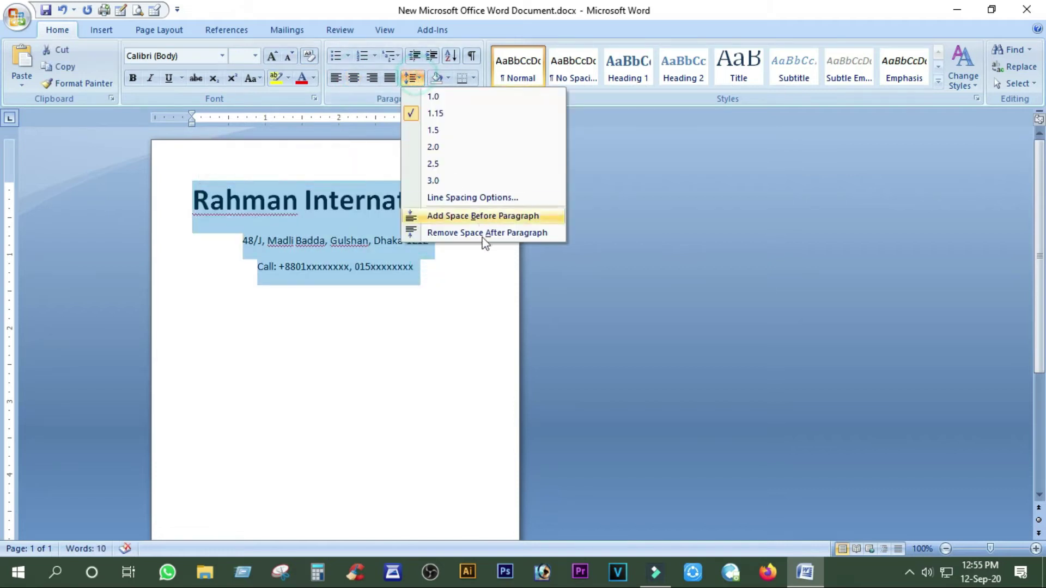
left_click(453, 233)
left_click(412, 78)
left_click(427, 96)
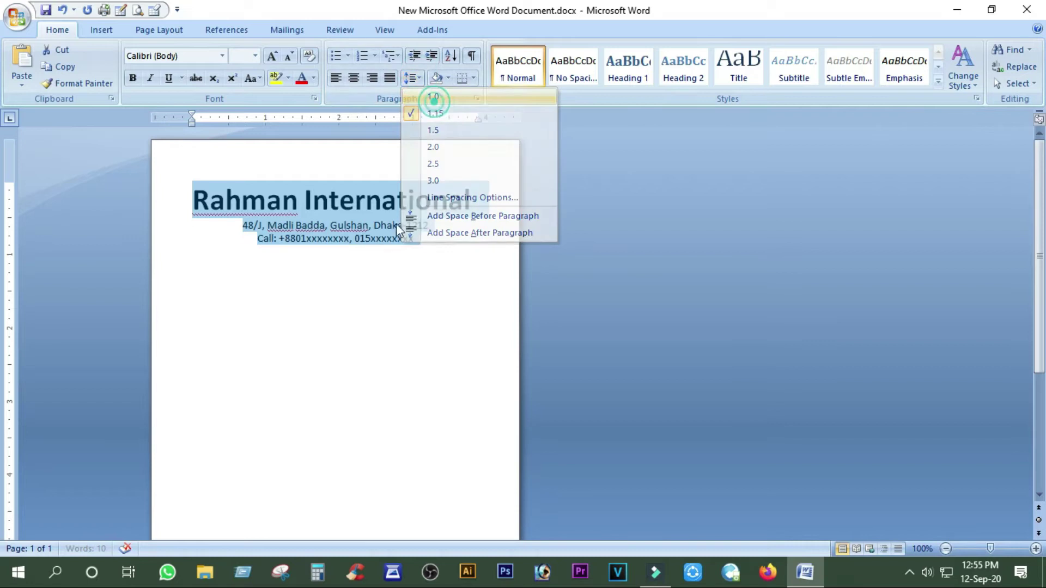
- Select the Rahman International title line
left_click(381, 278)
left_click(193, 201)
left_click_drag(192, 202, 437, 209)
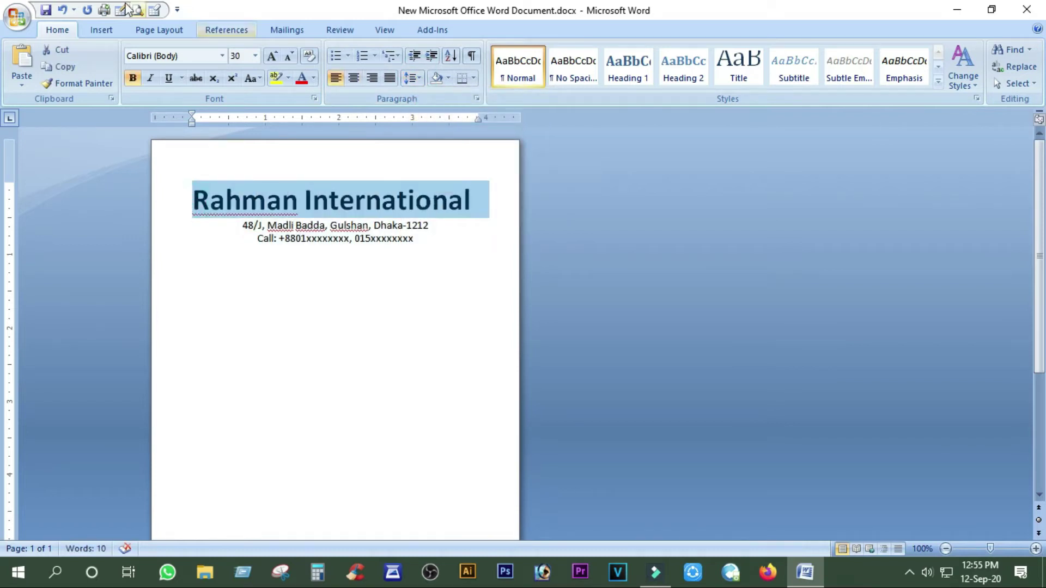
left_click(166, 31)
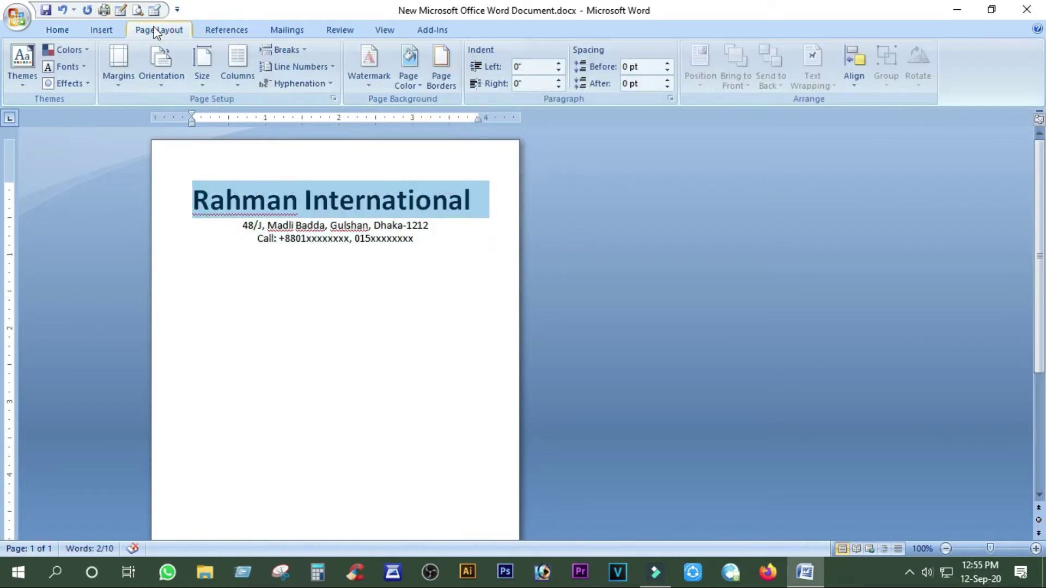
left_click(97, 30)
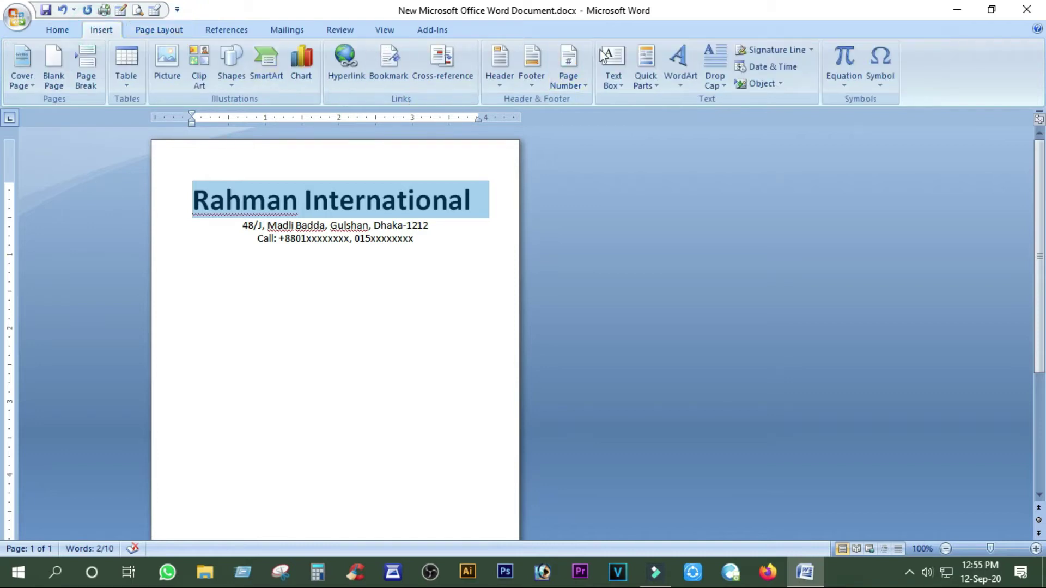
- Convert the title into WordArt using a gallery style in Impact
left_click(681, 76)
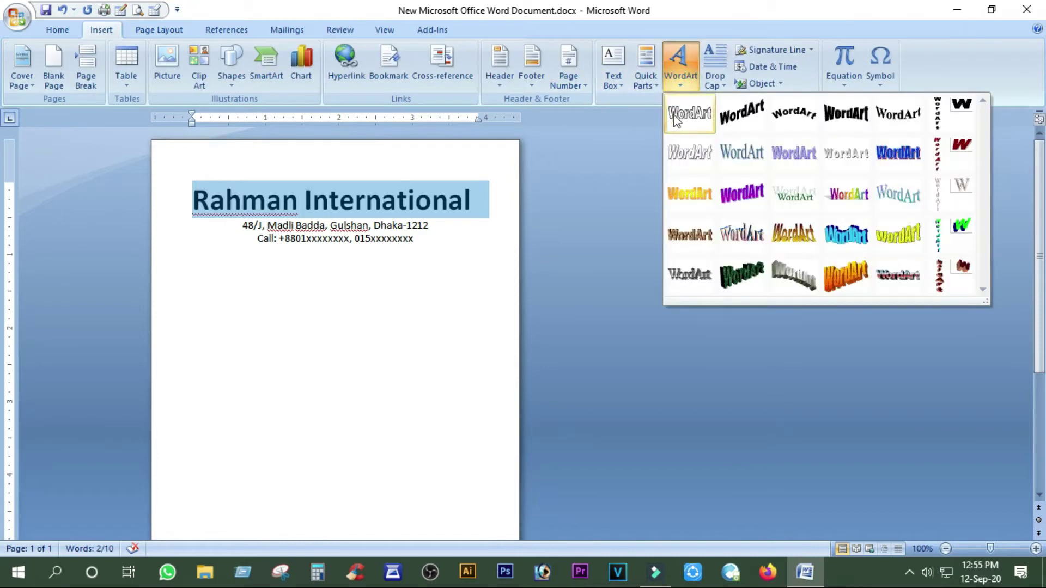
left_click(703, 196)
left_click(615, 409)
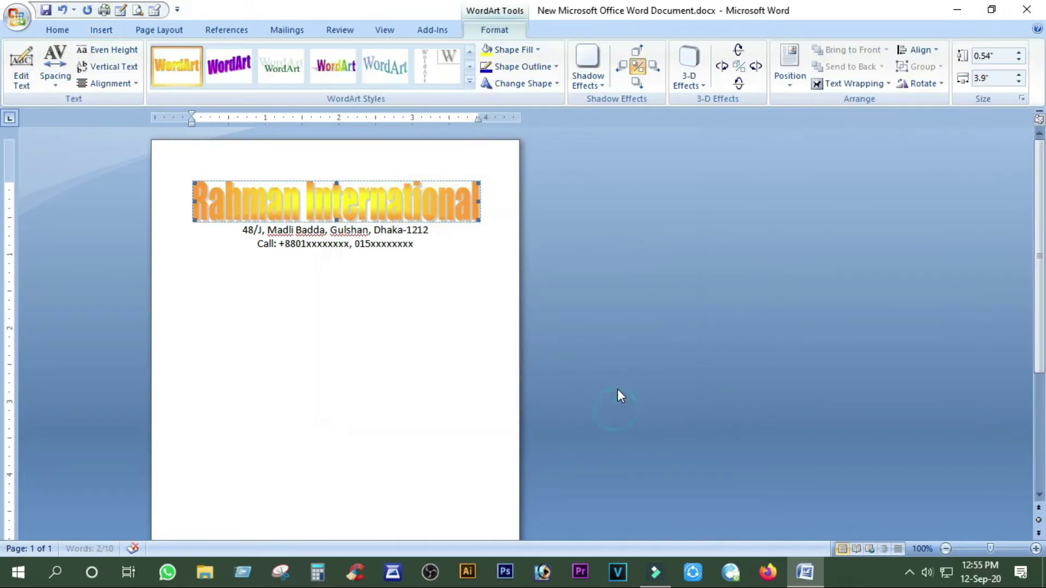
- Give the WordArt a dark teal fill and a blue outline
left_click(534, 50)
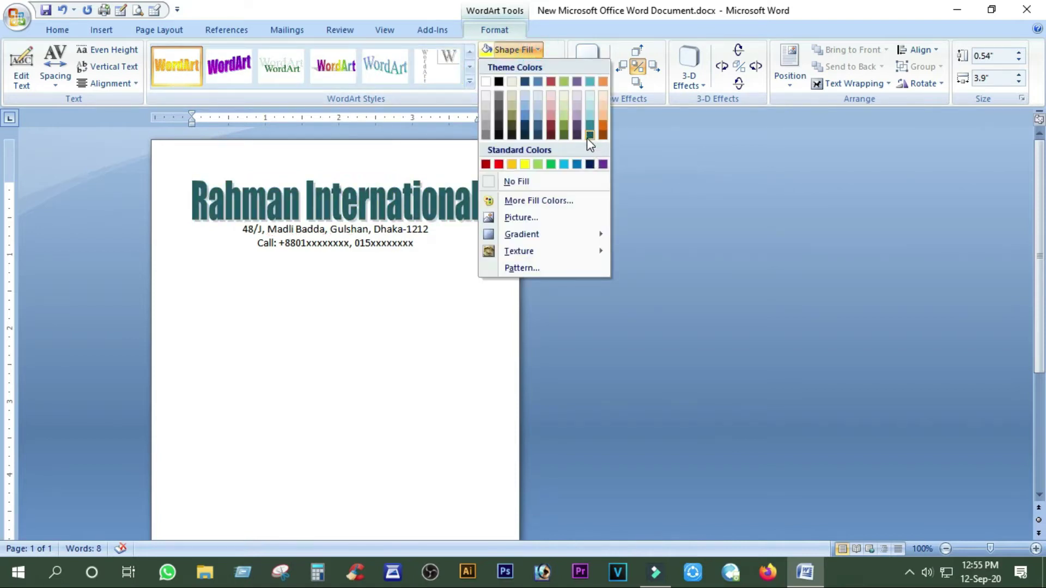
left_click(591, 136)
left_click(554, 68)
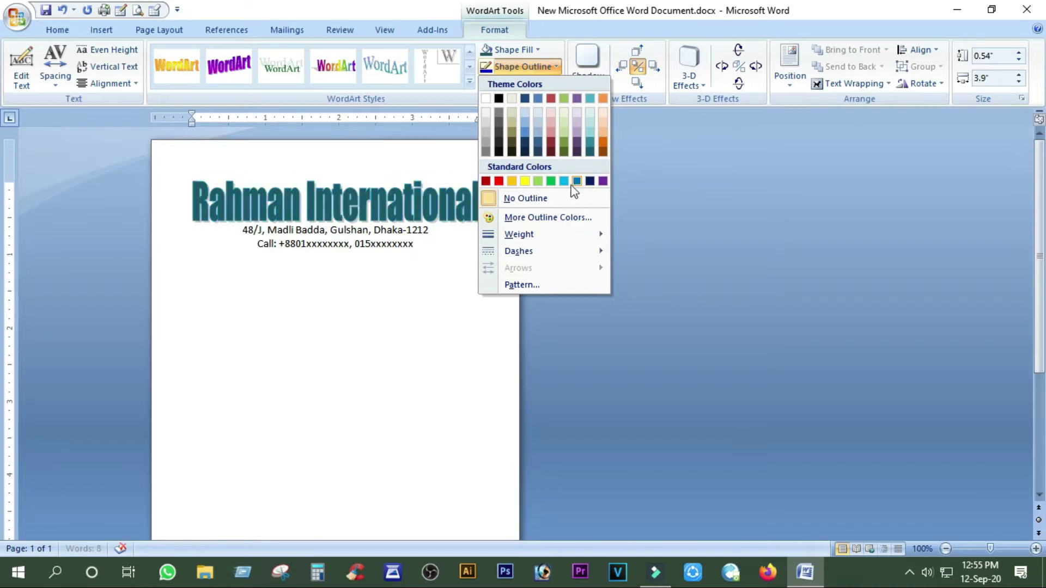
left_click(539, 216)
left_click(525, 238)
left_click(513, 205)
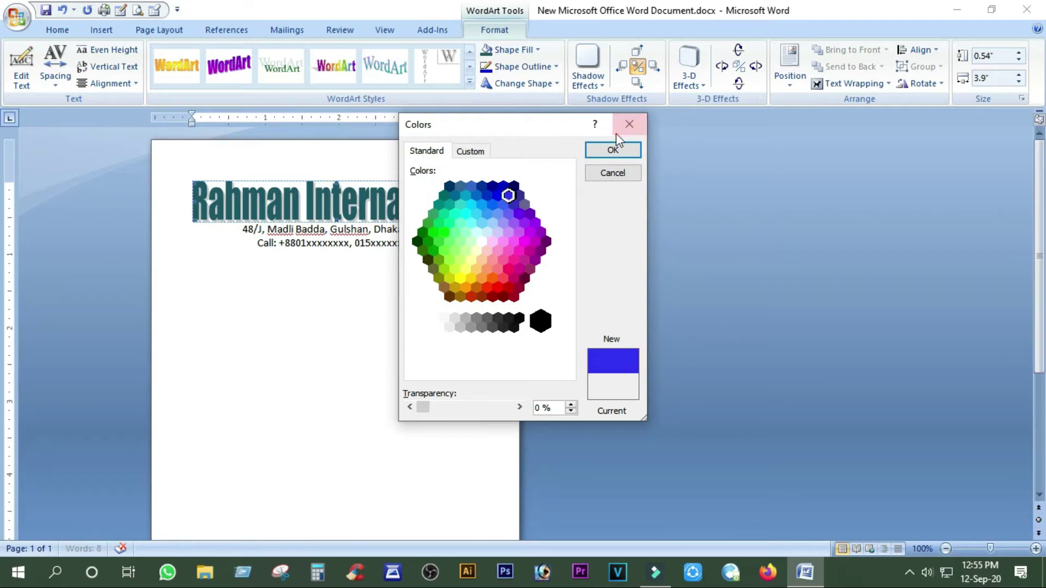
left_click(617, 149)
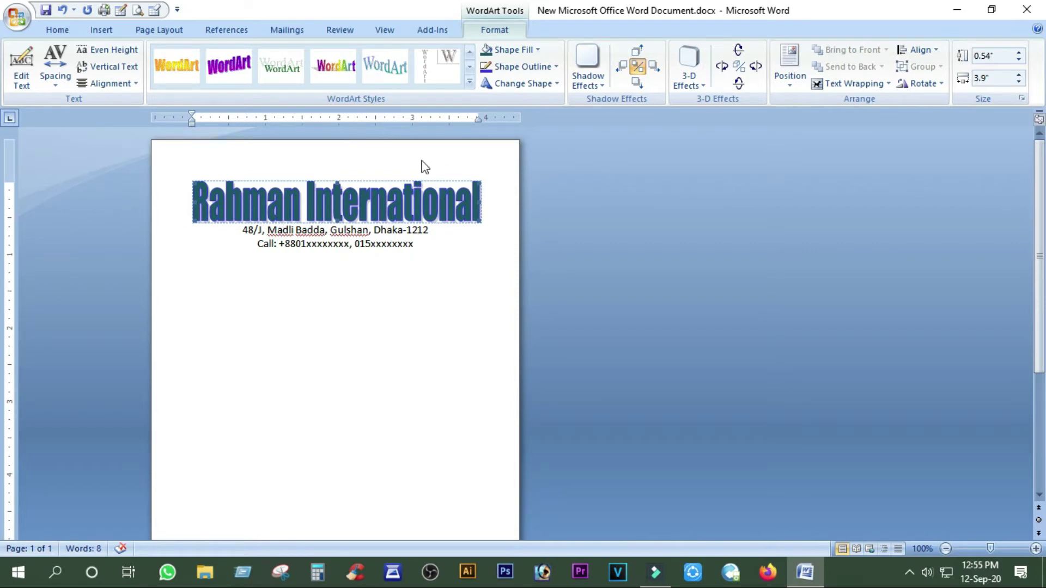
- Set the WordArt behind text and push the address lines down two lines
left_click(828, 85)
left_click(858, 154)
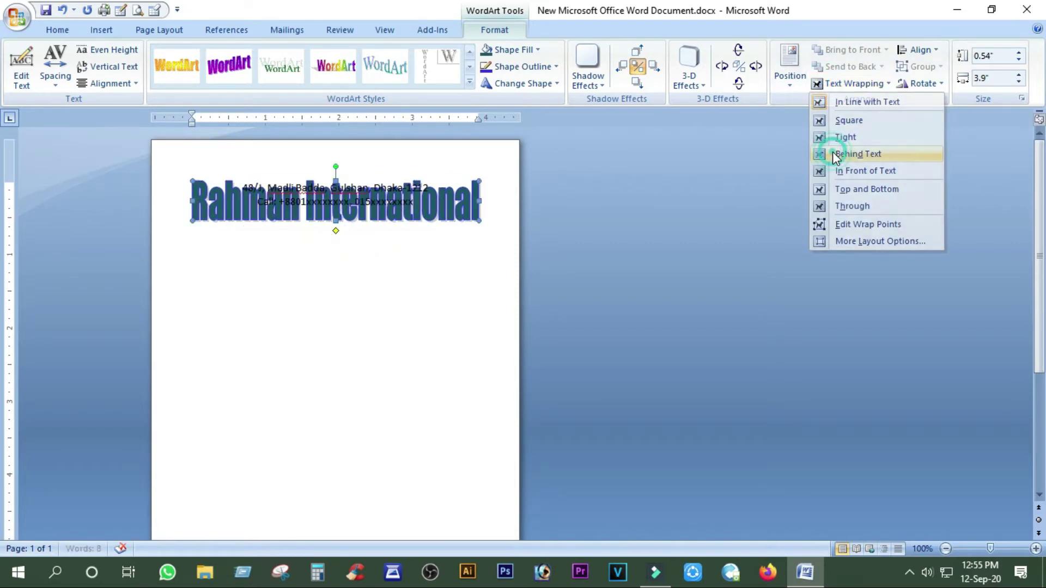
left_click(246, 186)
key("Return")
key("Return")
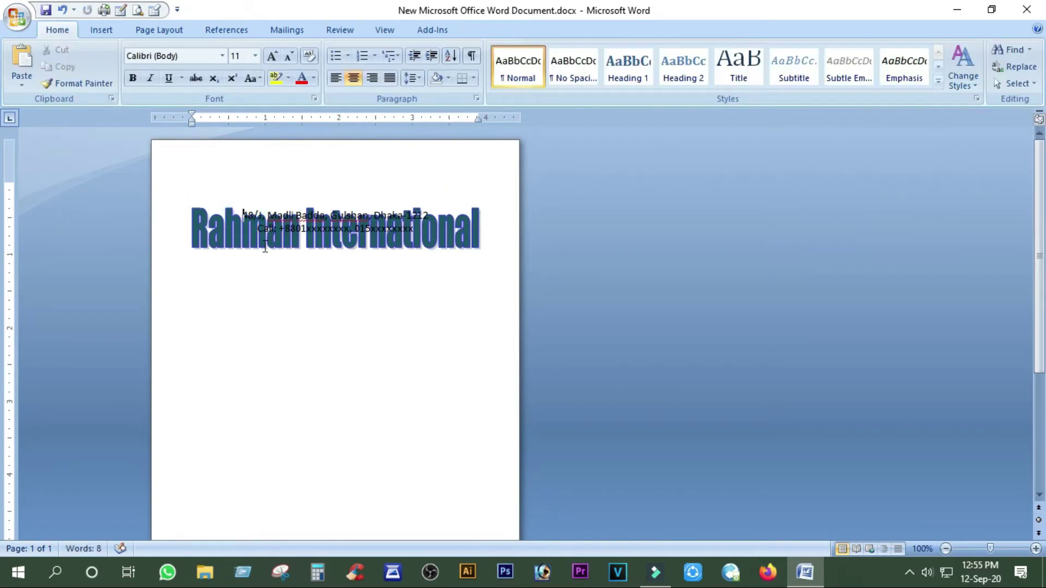
key("Return")
- Move the WordArt to the top of the page and narrow it, undoing a reshape
left_click_drag(227, 253, 224, 189)
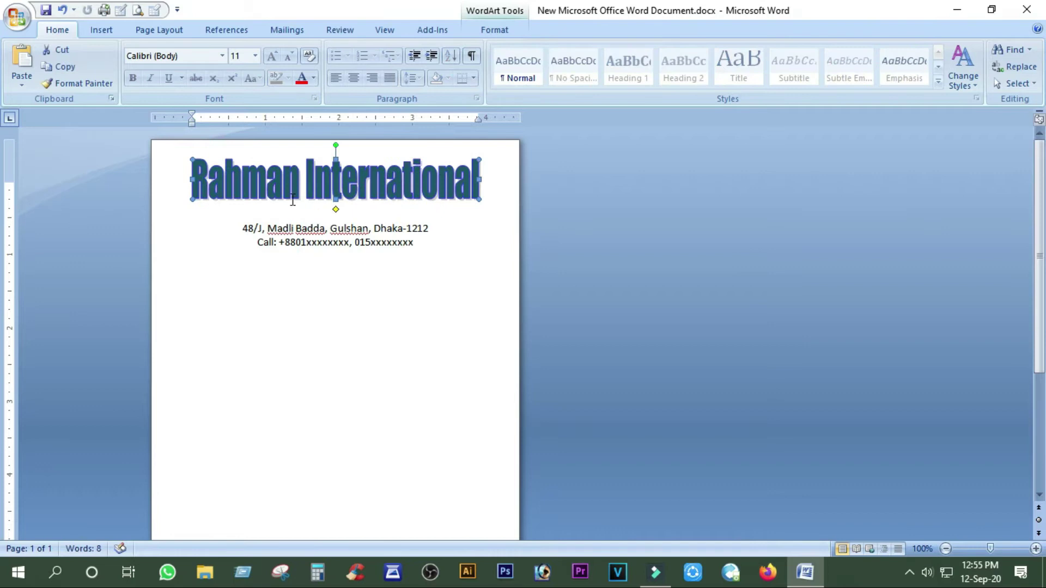
mouse_move(420, 182)
left_mouse_down()
mouse_move(405, 181)
mouse_move(428, 179)
left_mouse_up()
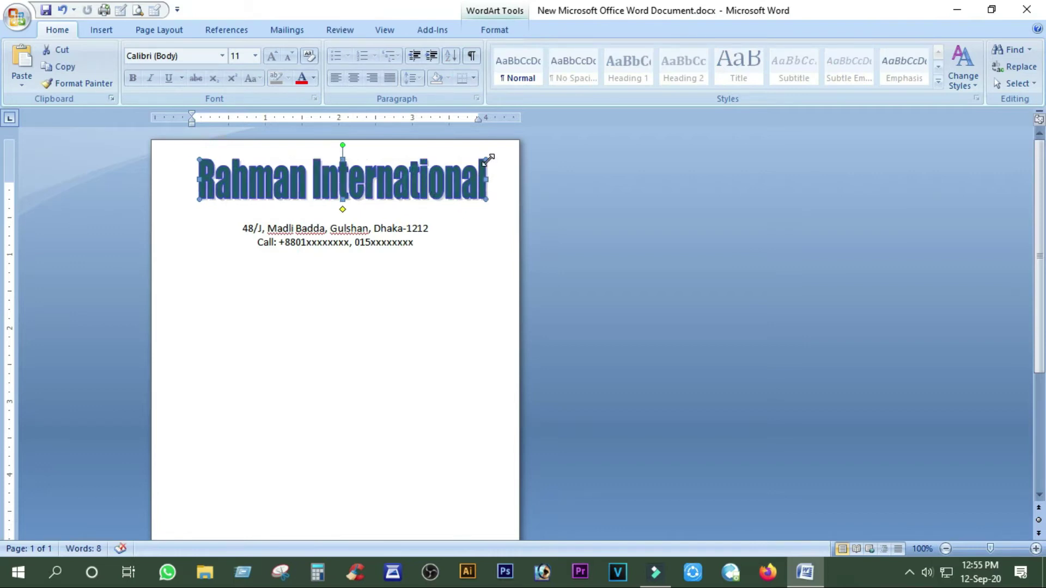
mouse_move(488, 161)
left_mouse_down()
mouse_move(456, 178)
mouse_move(462, 166)
left_mouse_up()
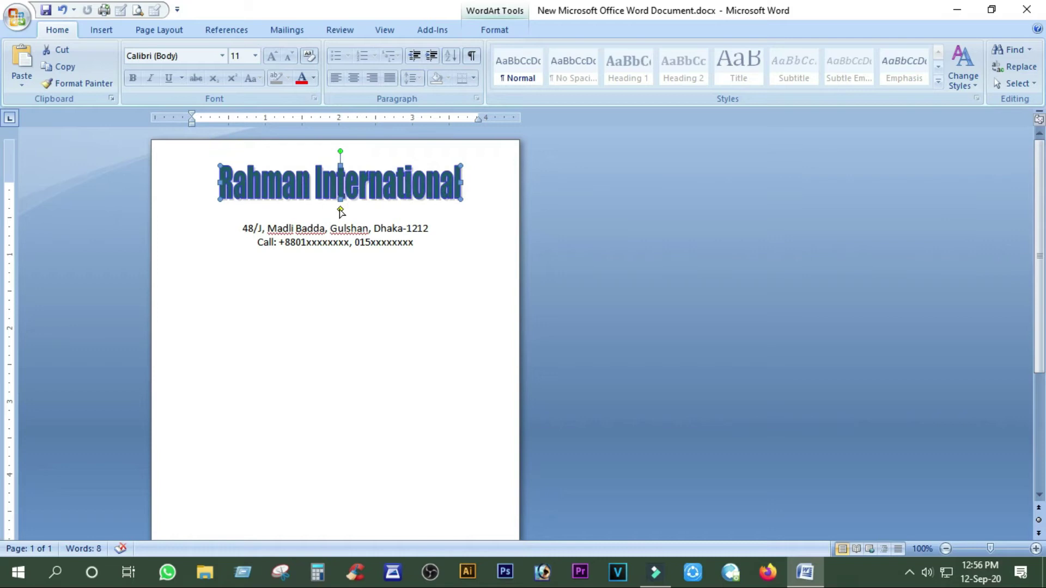
left_click_drag(341, 213, 339, 208)
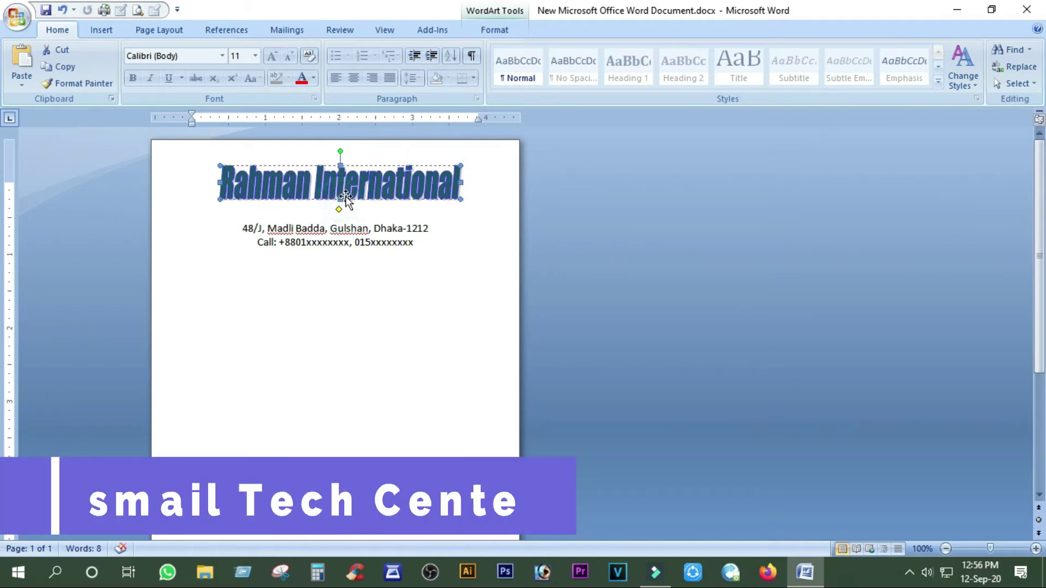
key("ctrl+z")
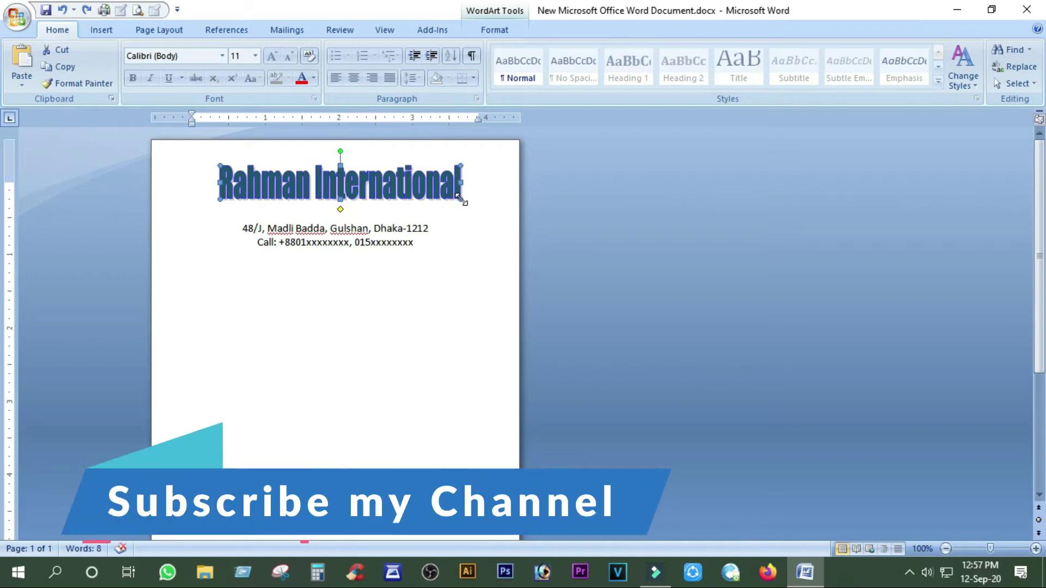
- Resize the Rahman International WordArt slightly and nudge it right above the address lines
left_click_drag(460, 200, 485, 203)
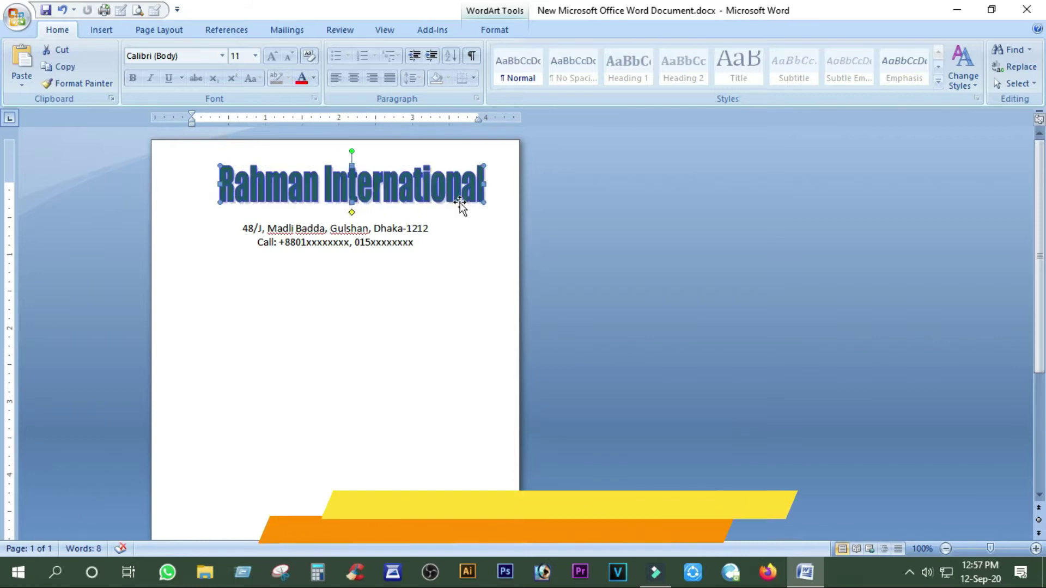
left_click(351, 202)
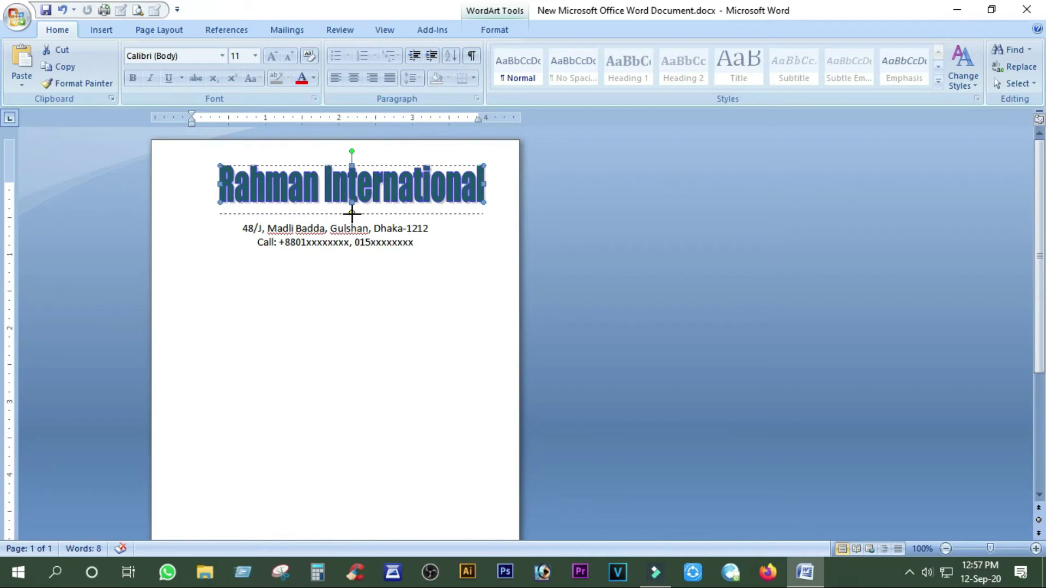
left_click(366, 185)
left_click(447, 243)
left_click(323, 178)
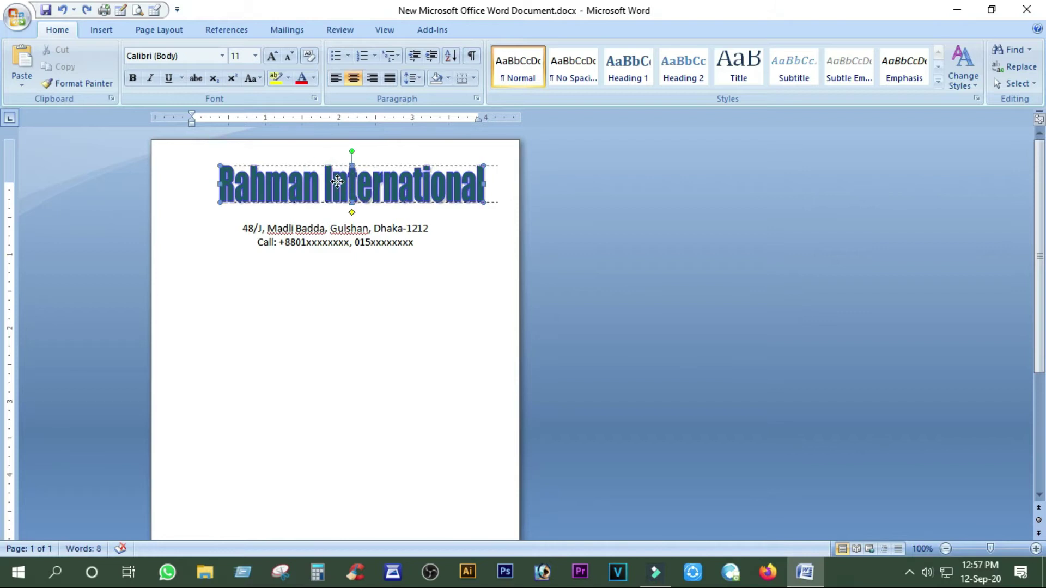
left_click_drag(349, 181, 363, 181)
left_click(208, 251)
left_click(194, 187)
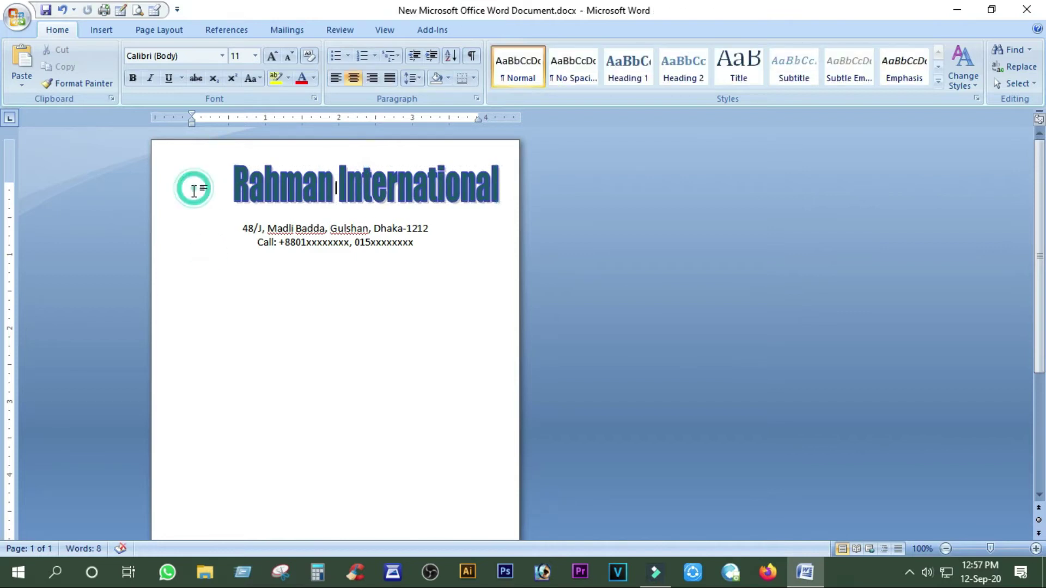
left_click(93, 32)
- Insert the R logo PNG from the Desktop into the memo
left_click(163, 65)
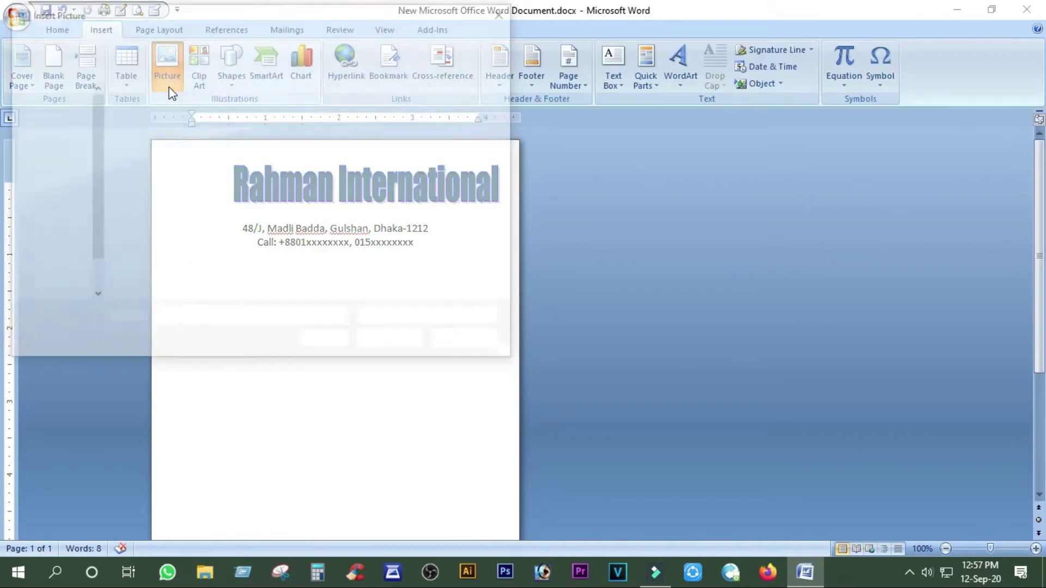
left_click(52, 133)
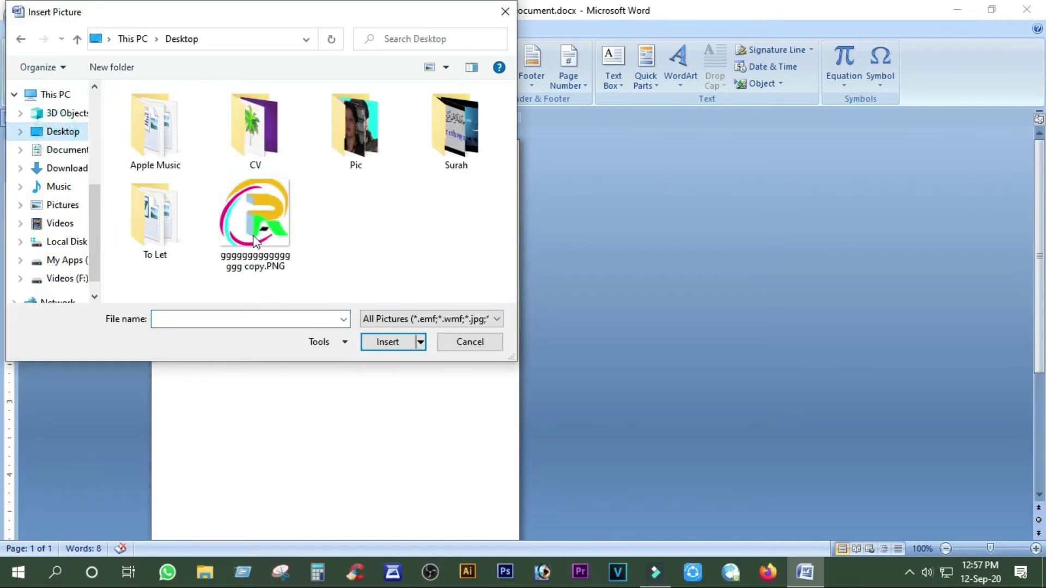
left_click(276, 238)
left_click(398, 342)
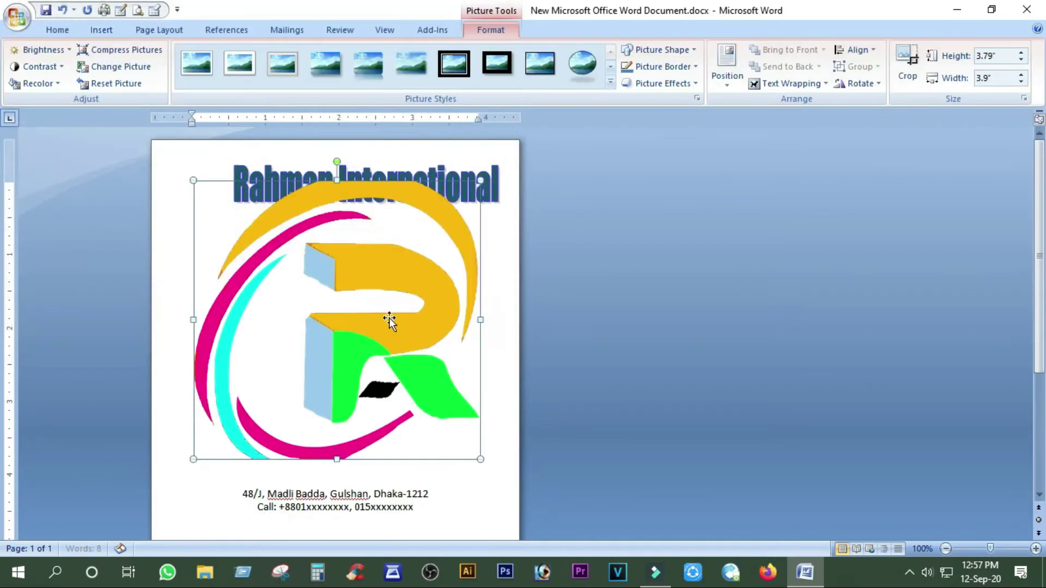
- Put the logo behind text and shrink it to about 0.56 × 0.58 in beside the title
left_click(791, 84)
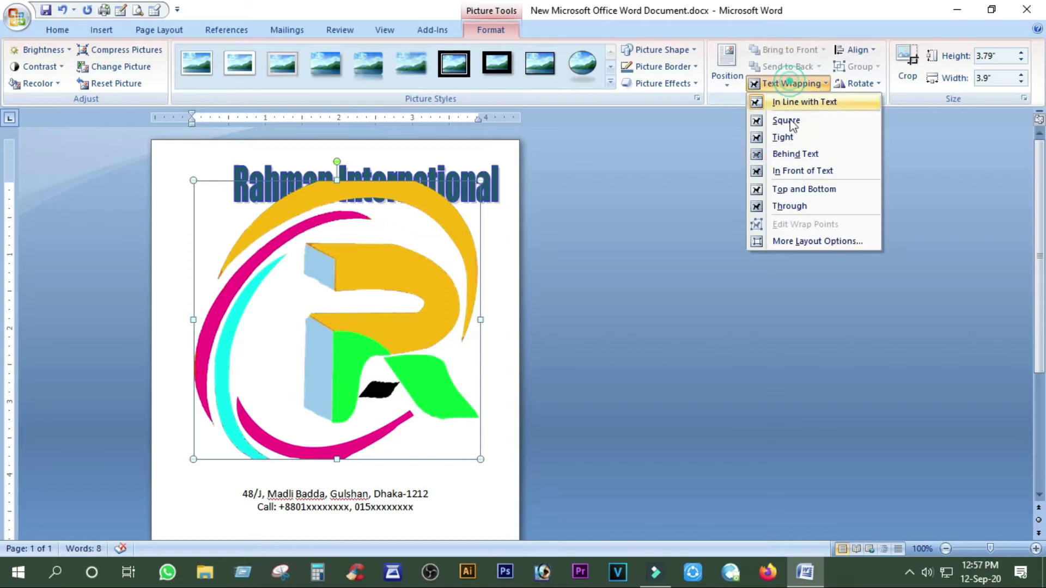
left_click(771, 154)
mouse_move(482, 459)
left_mouse_down()
mouse_move(236, 217)
mouse_move(206, 208)
mouse_move(216, 208)
left_mouse_up()
left_click(229, 238)
- Remove the empty line between the title and the address line
left_click(200, 204)
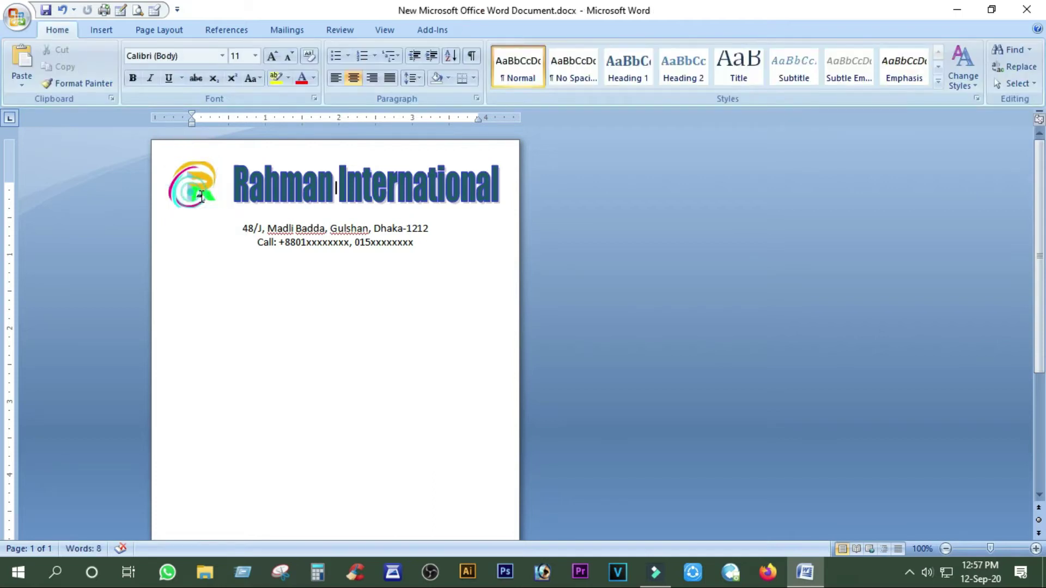
left_click(246, 219)
key("ctrl+l")
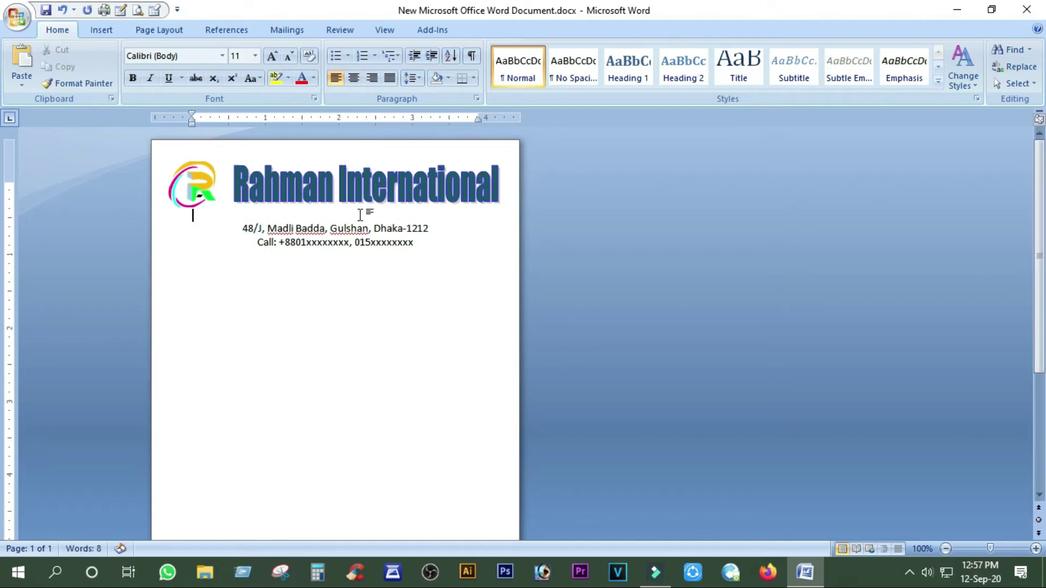
key("BackSpace")
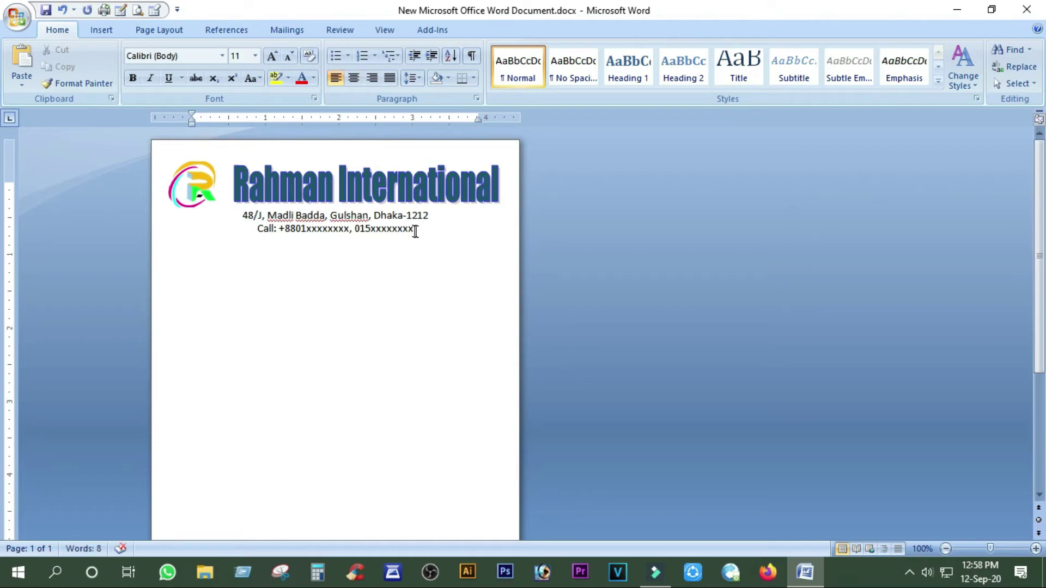
- Prefix the address with the label 'Address:' and select the whole address line
left_click_drag(242, 216, 426, 218)
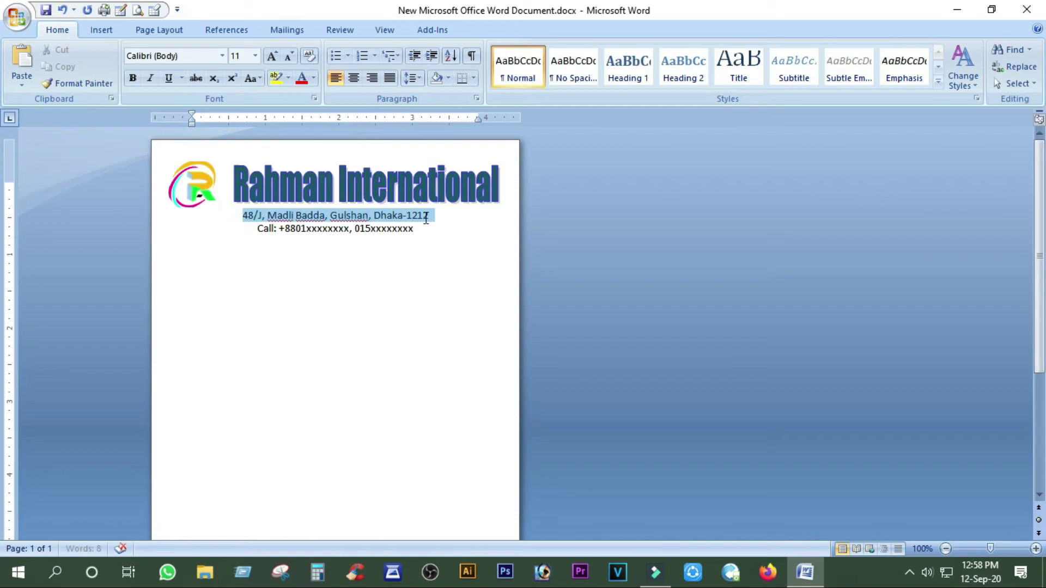
left_click(243, 218)
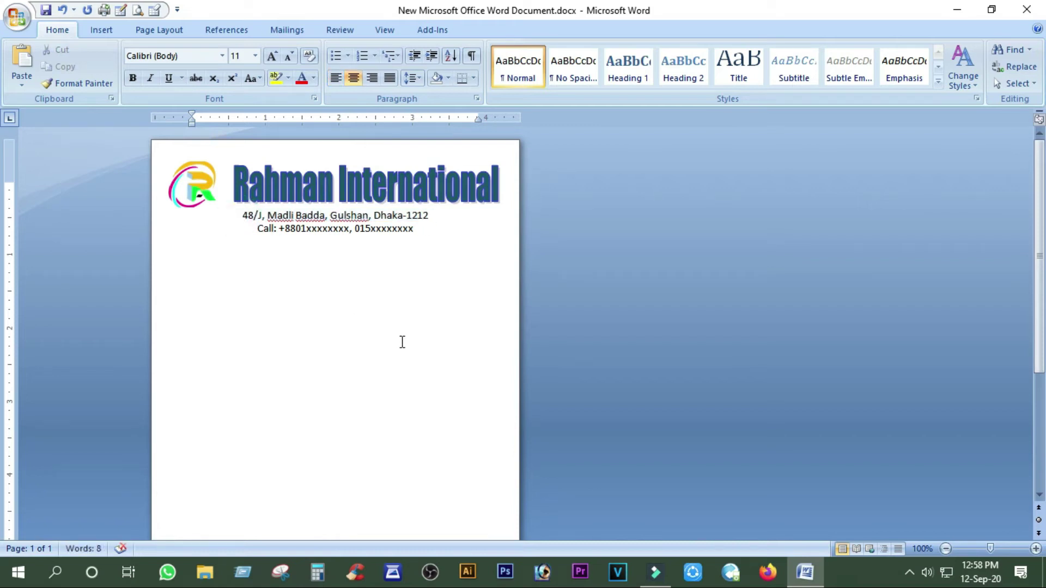
type("Add")
type("ess ")
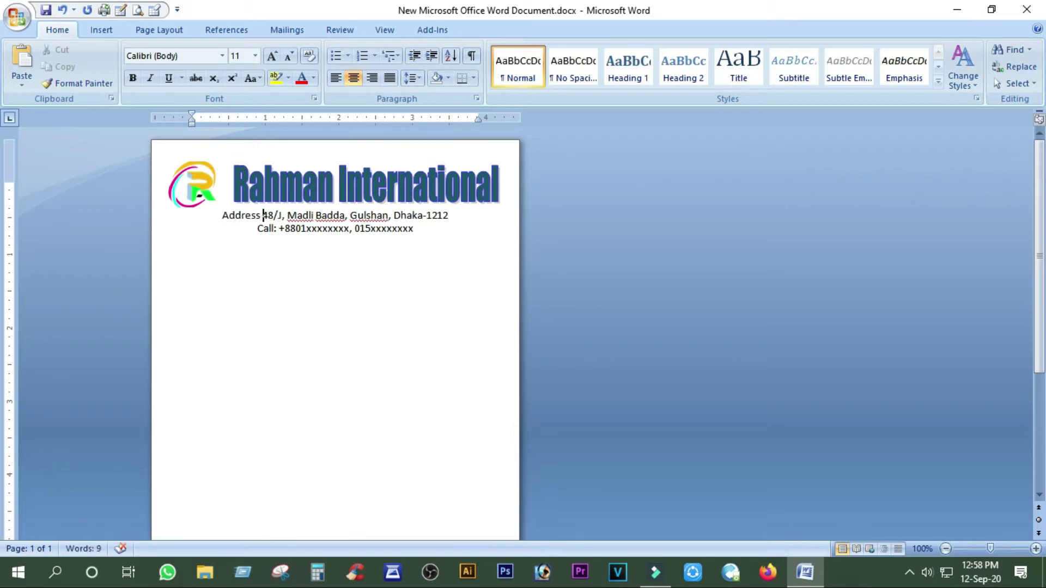
type(":")
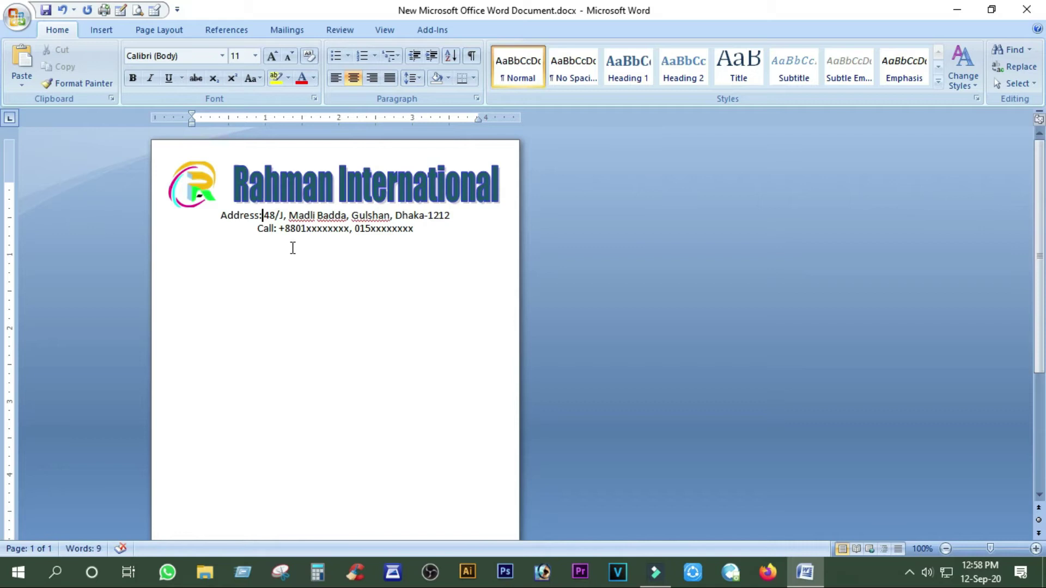
left_click(220, 218)
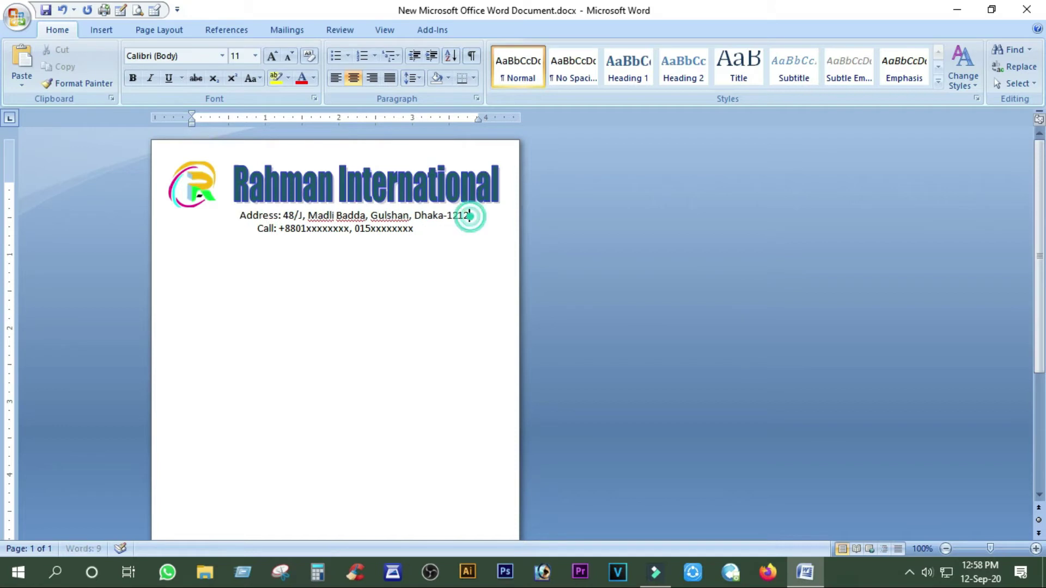
triple_click(466, 217)
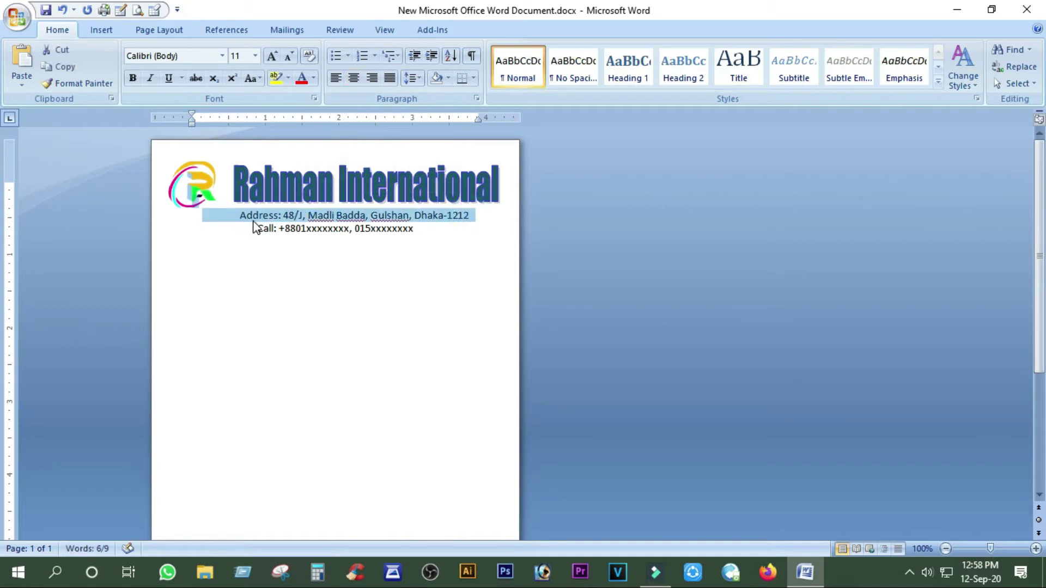
left_click_drag(241, 217, 463, 218)
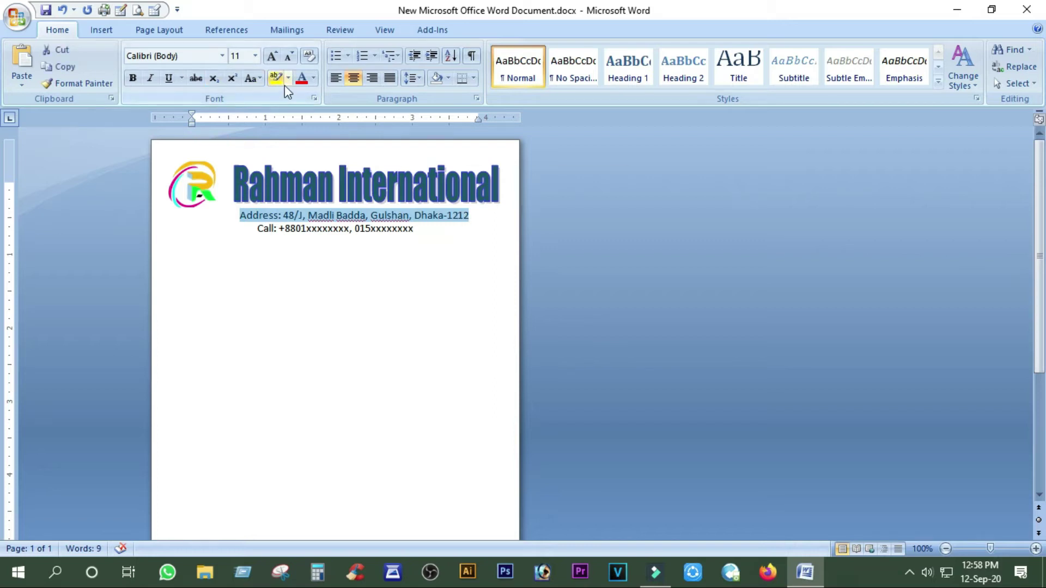
- Make the address line bold with an orange font colour
left_click(313, 78)
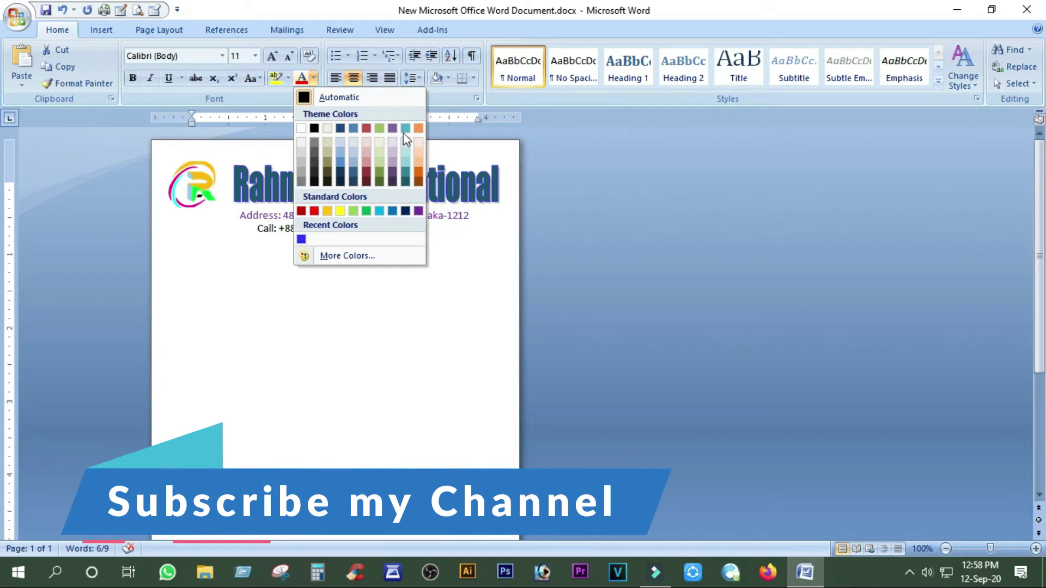
left_click(405, 211)
left_click(133, 79)
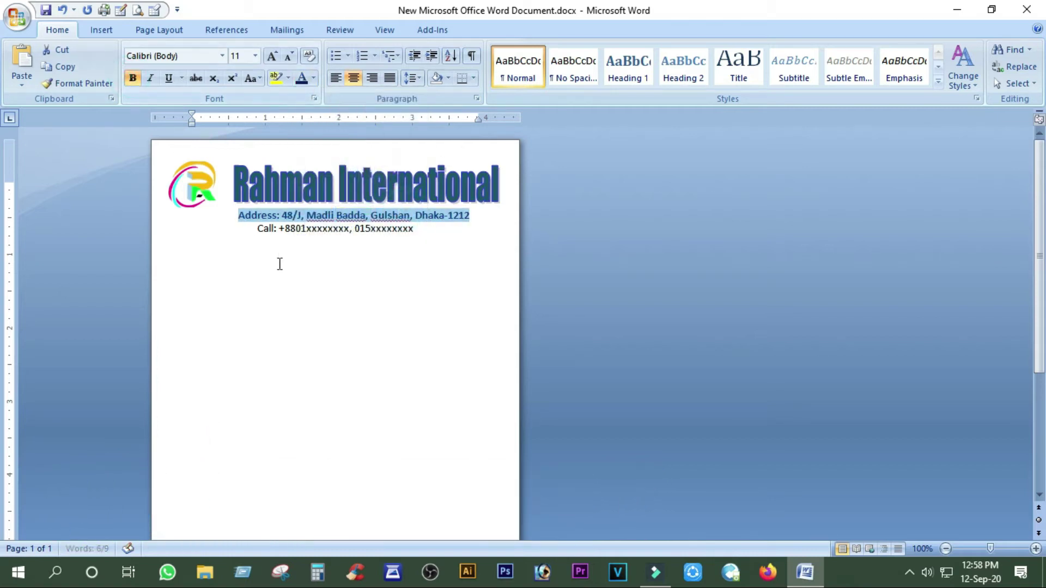
left_click(279, 229)
triple_click(477, 218)
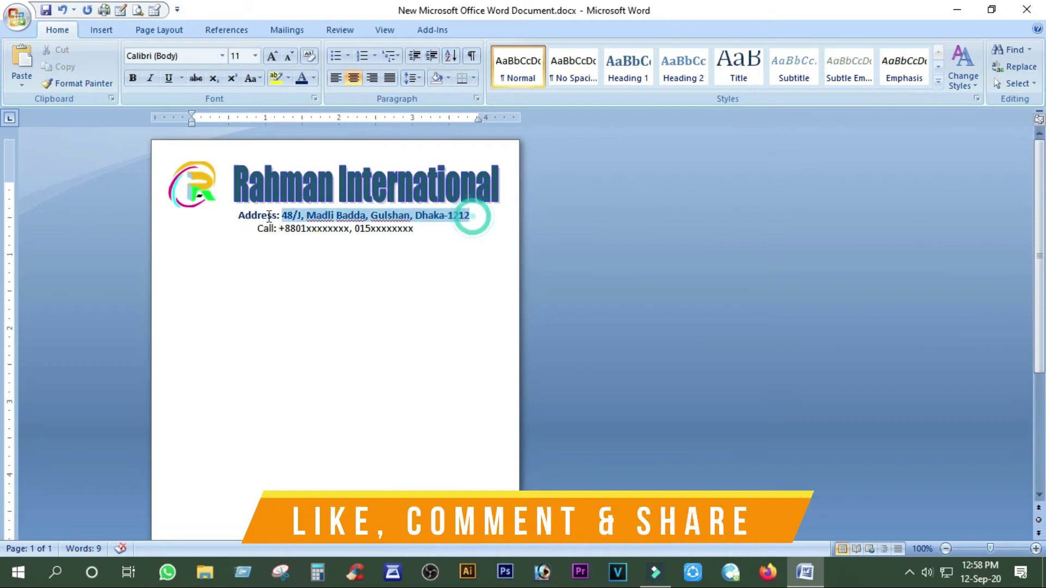
left_click(313, 78)
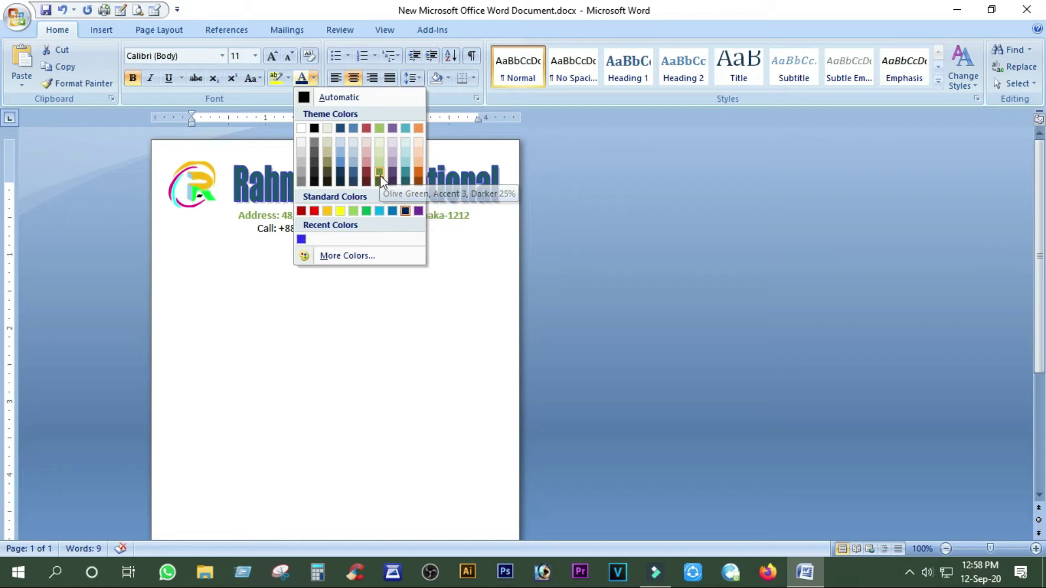
left_click(419, 185)
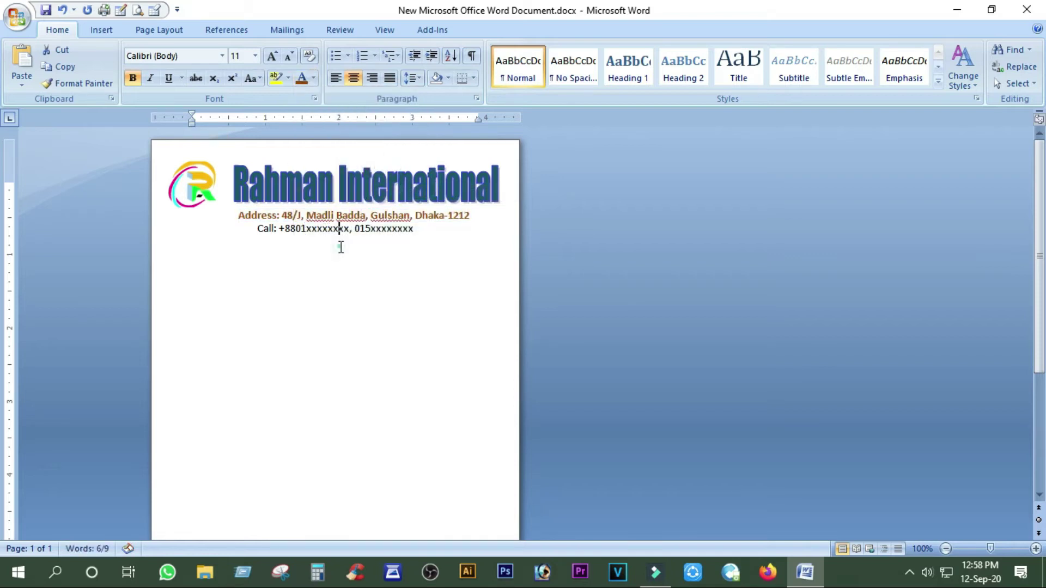
- Make the Call line bold in dark purple
left_click_drag(257, 228, 402, 228)
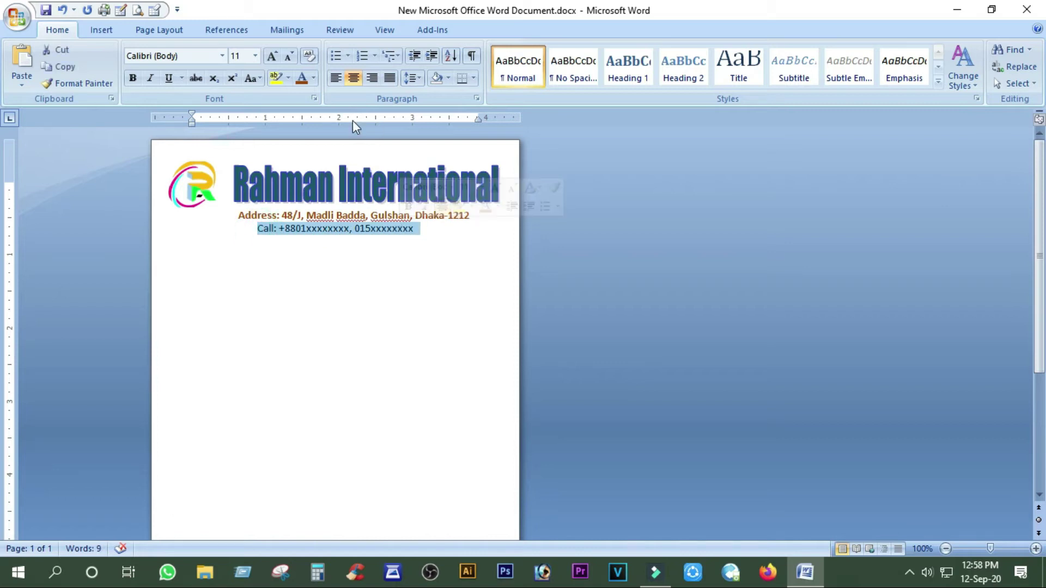
left_click(314, 78)
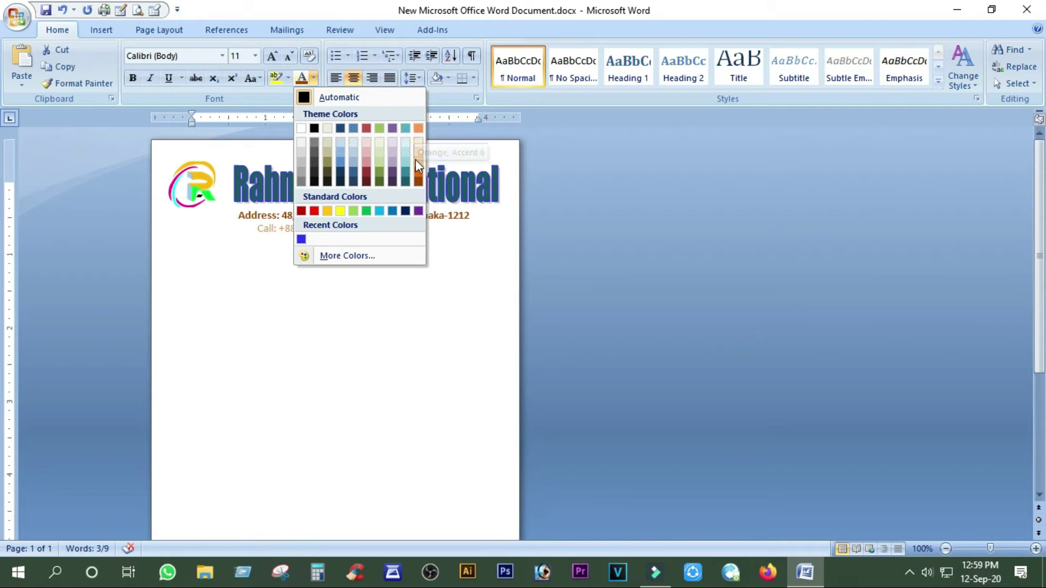
left_click(393, 175)
left_click(133, 78)
left_click(280, 257)
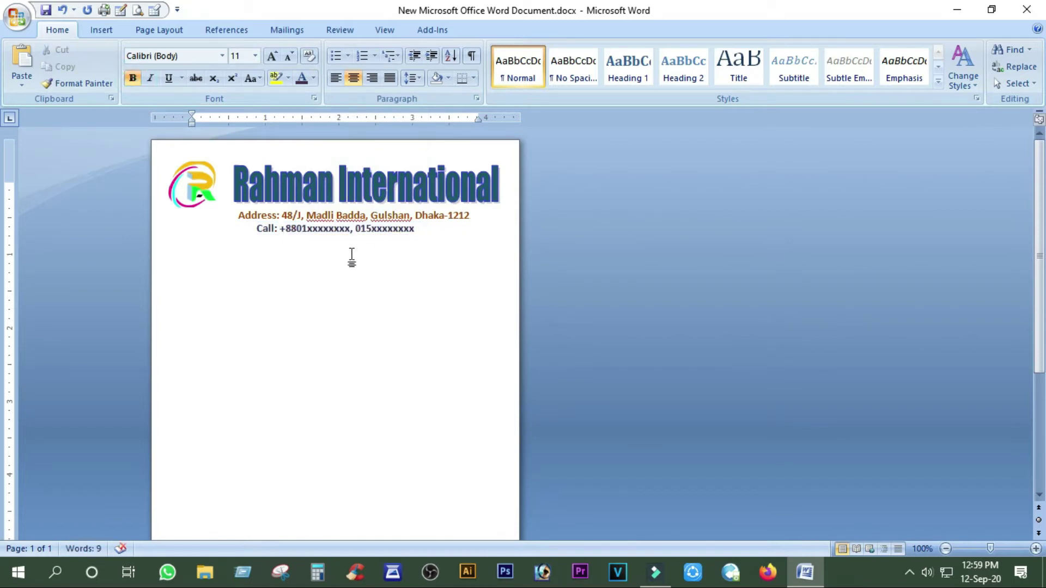
left_click(255, 232)
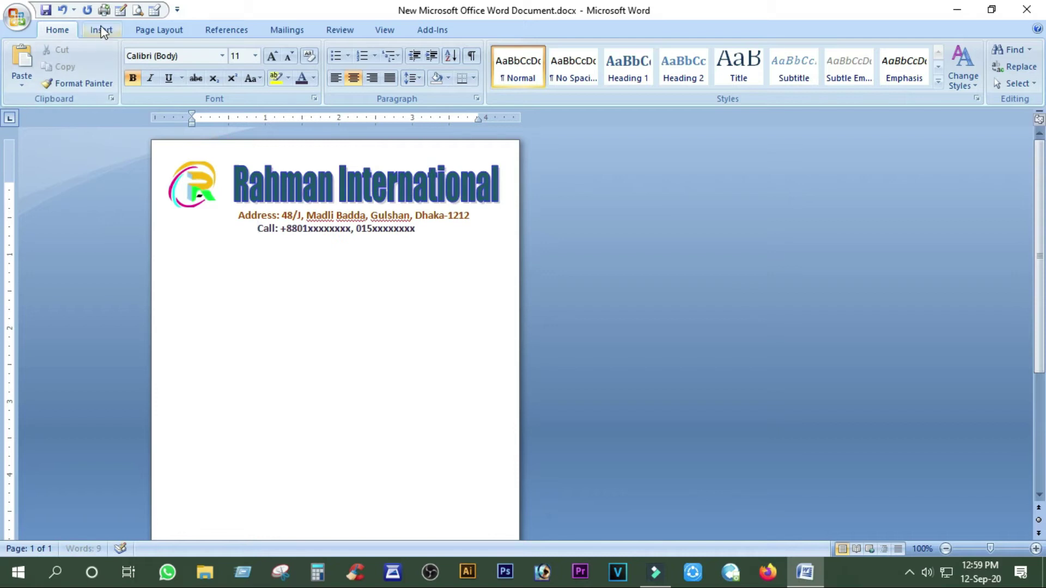
- Draw a straight horizontal line below the contact lines, reaching the page's right edge
left_click(101, 30)
left_click(231, 63)
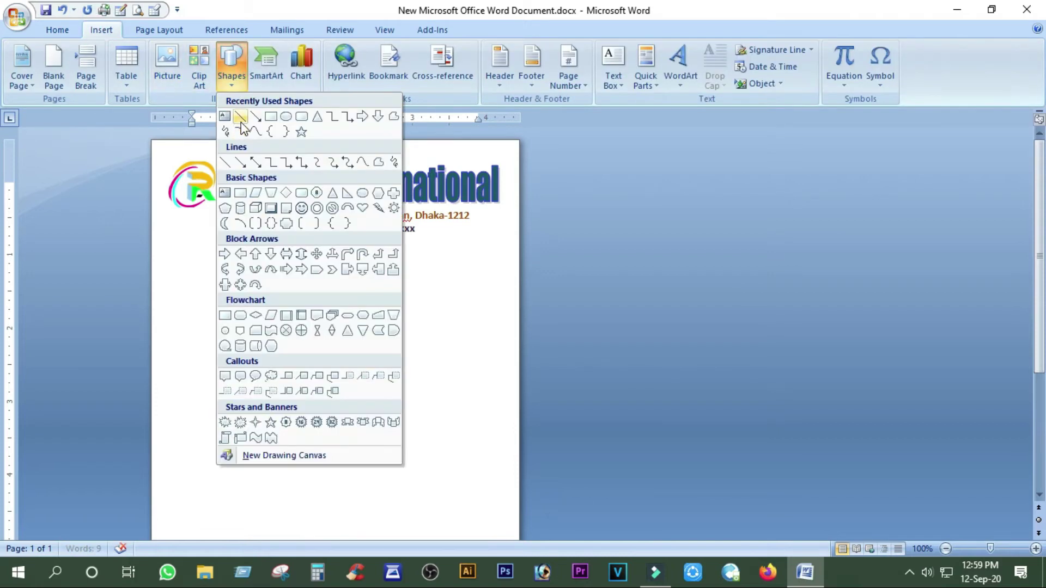
left_click(240, 119)
left_click_drag(159, 248, 485, 255)
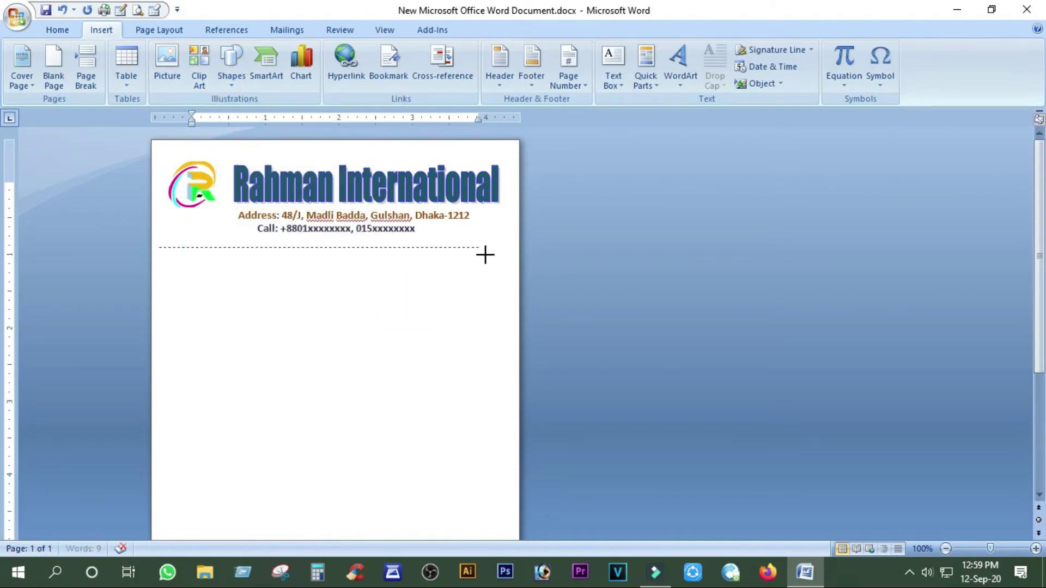
left_click_drag(537, 254, 518, 248)
key("Left")
key("Left")
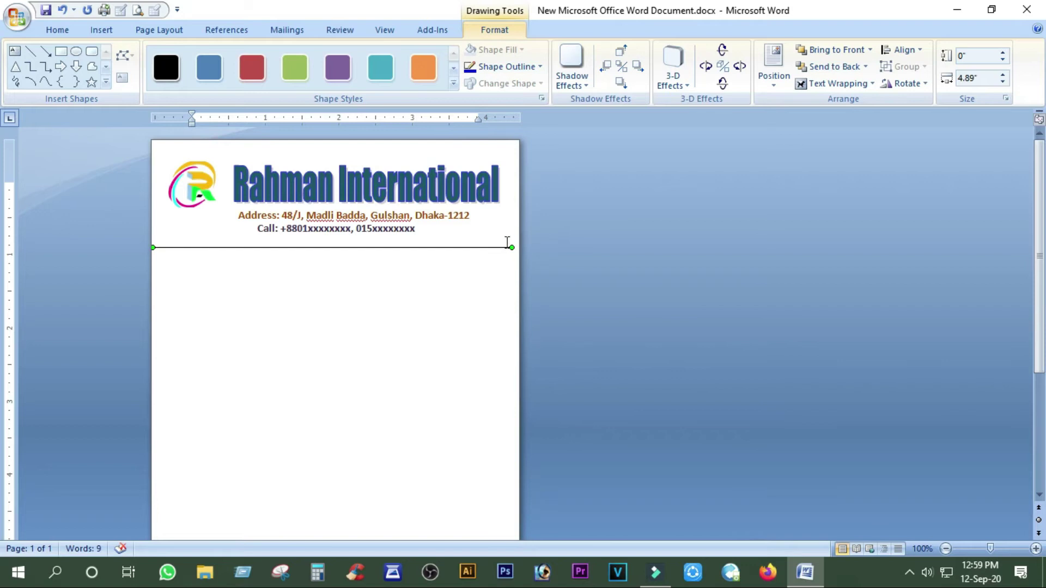
- Stretch the divider to the right edge, nudge it up, and outline it Orange, Accent 6
left_click_drag(510, 247, 542, 246)
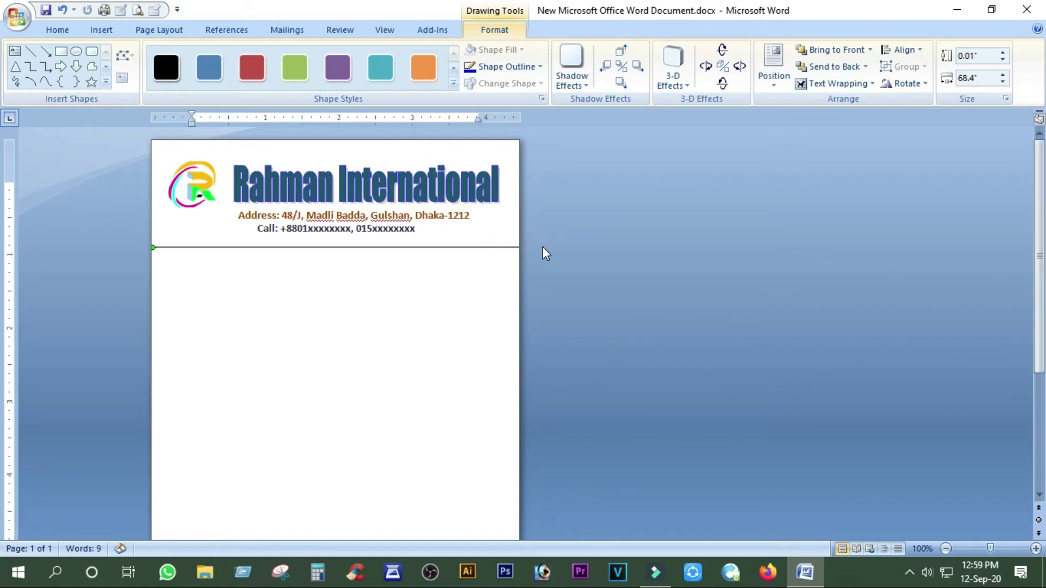
key("Up")
key("Up")
key("Up")
key("Up")
key("Up")
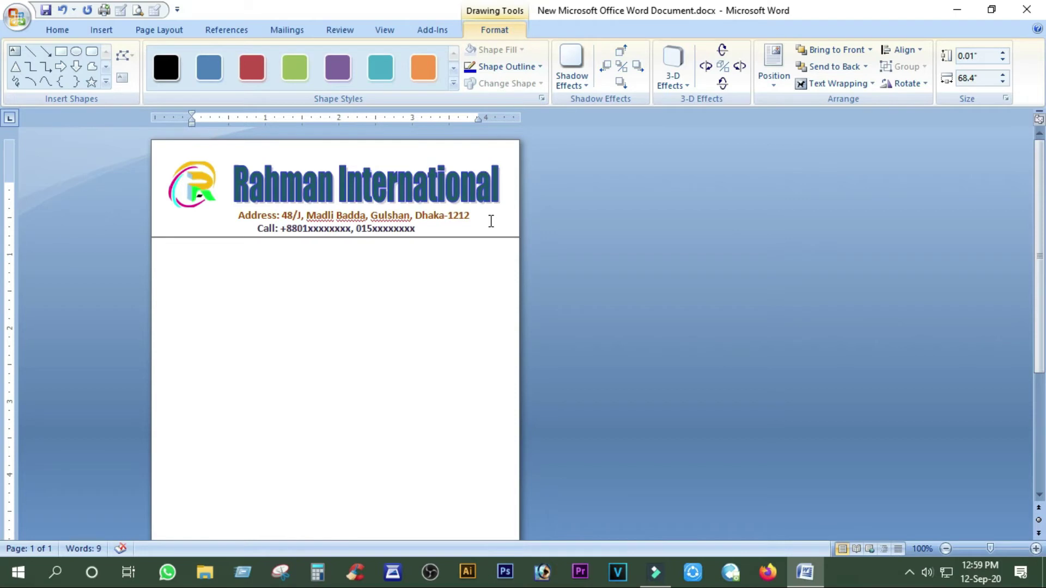
left_click(540, 66)
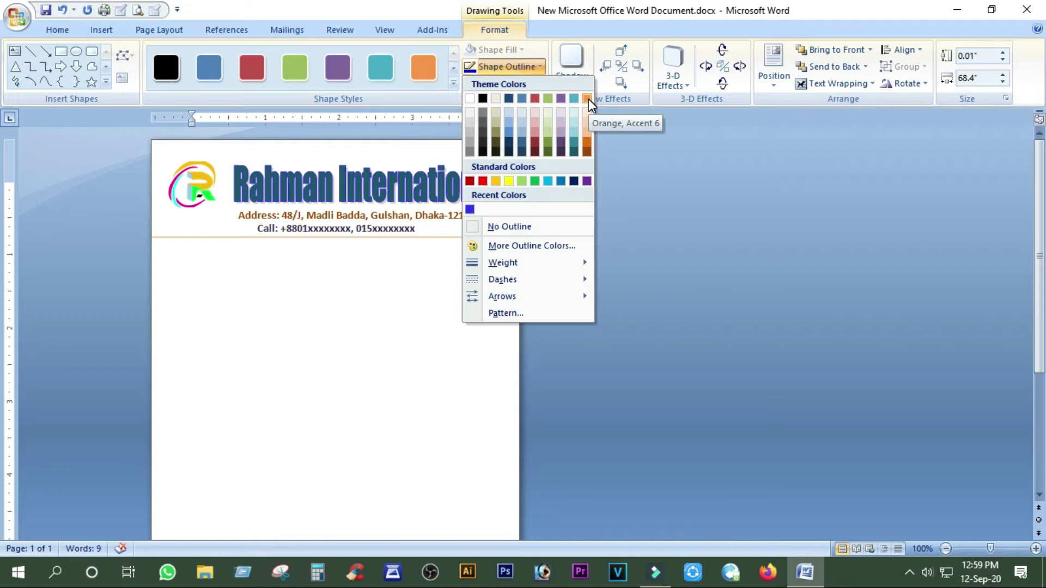
left_click(586, 143)
left_click(333, 267)
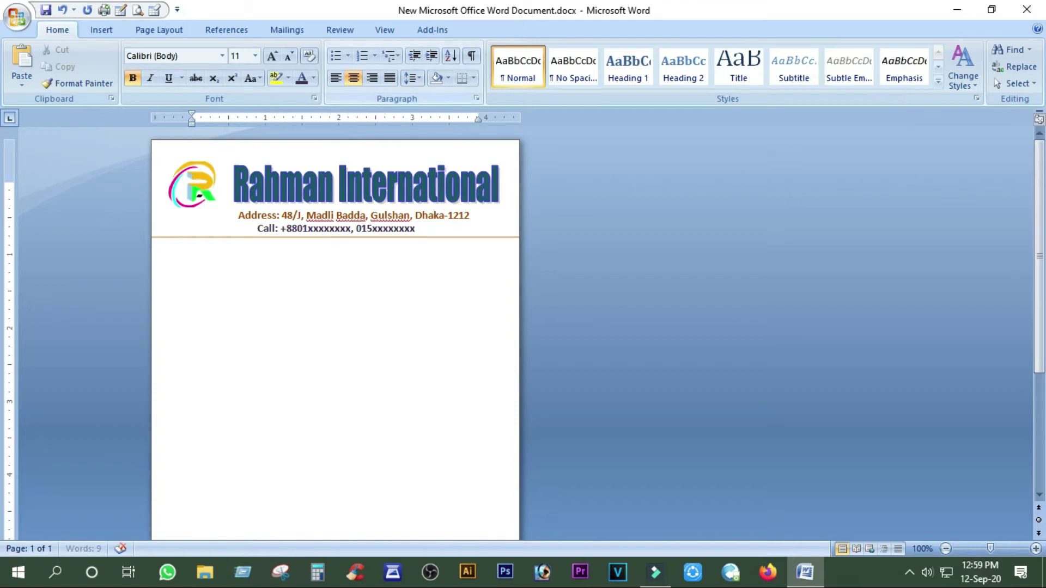
- Type a left-aligned 'Ref:' label with a tabbed 'Date:...' field on the same line
left_click(335, 78)
type("Ref")
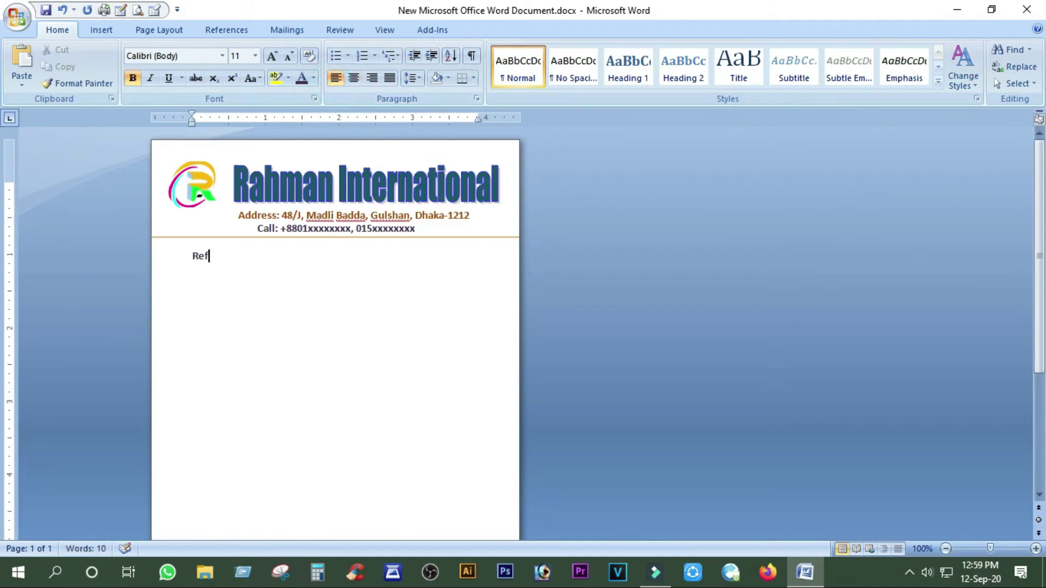
type("L")
type("Dat")
type(":...............")
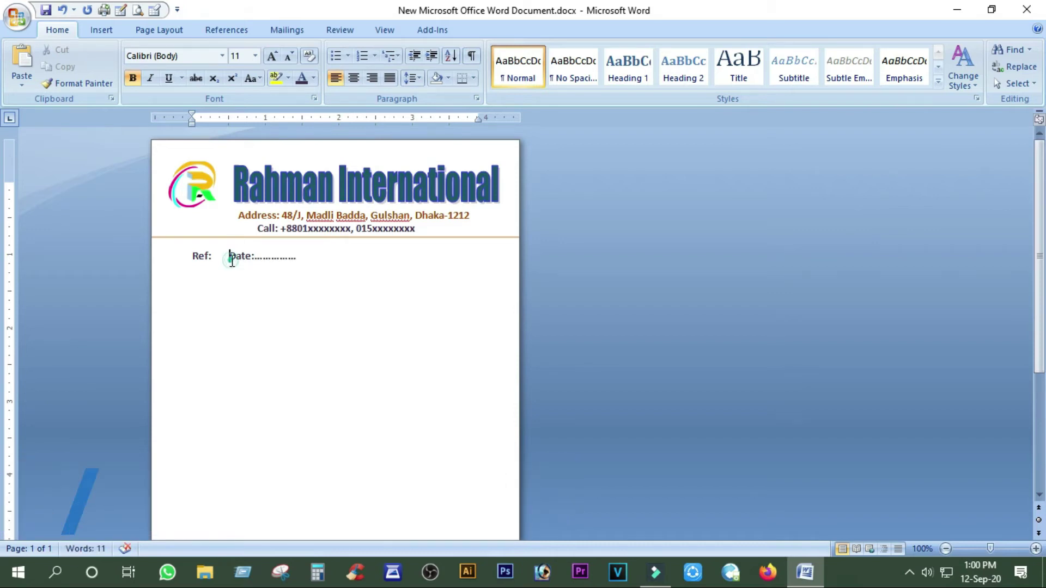
key("Tab")
key("Tab")
key("Tab")
key("Tab")
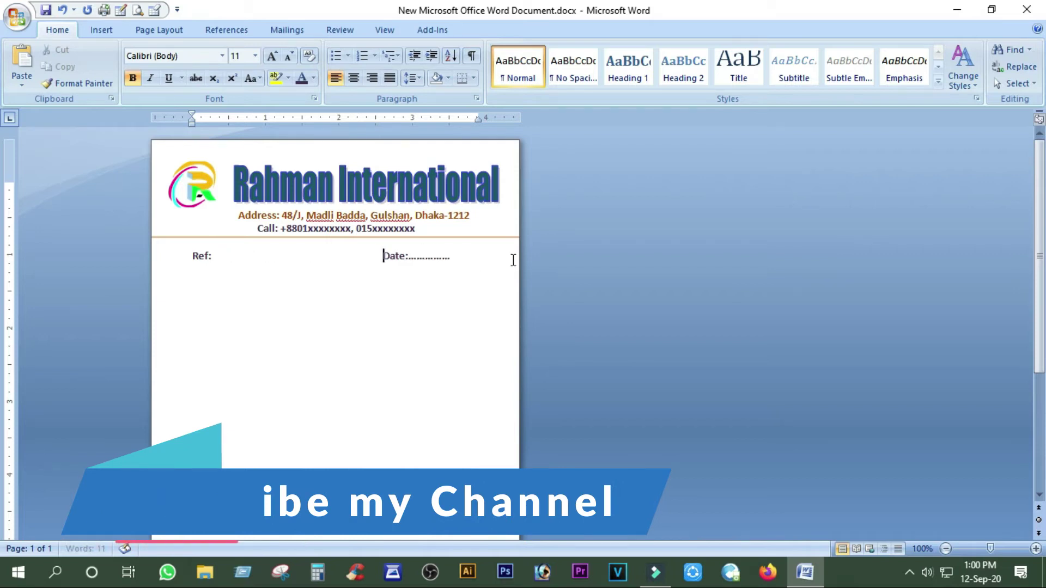
key("Return")
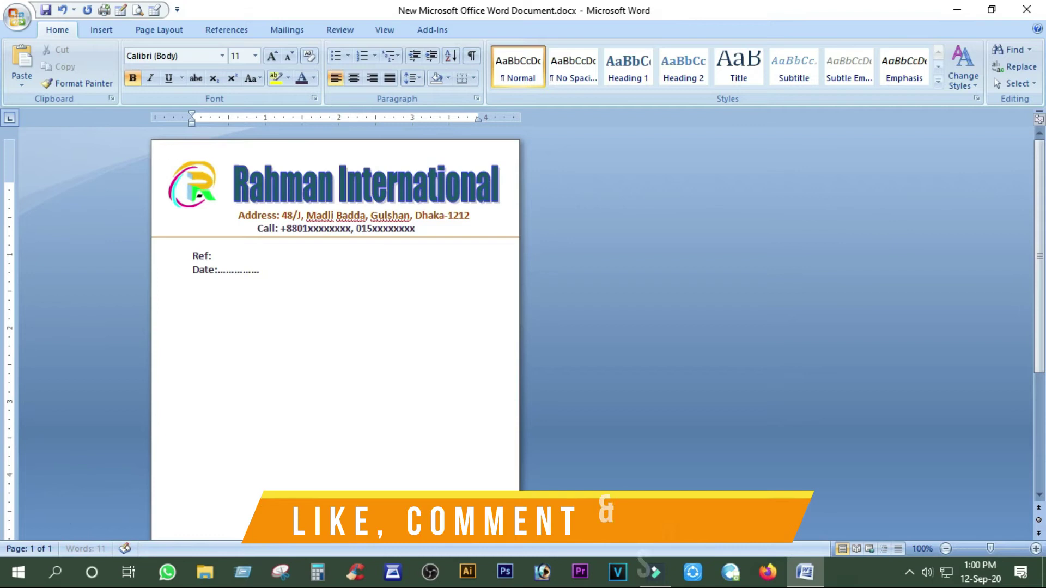
key("BackSpace")
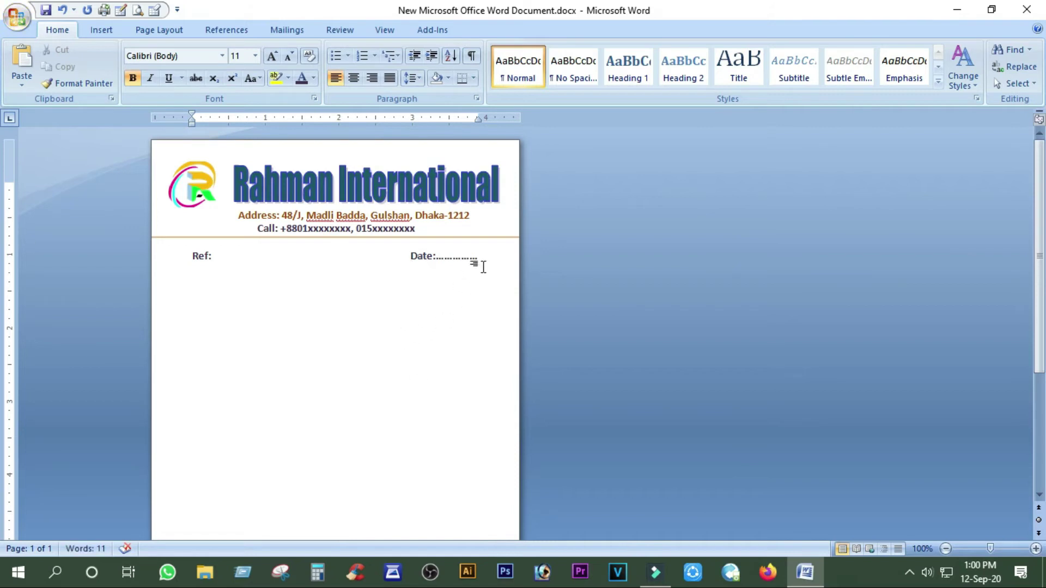
type("...")
key("Return")
left_click(1036, 549)
- Zoom in, return to the empty line below Ref:, and show the Page Layout commands
left_click(1037, 549)
left_click(1036, 548)
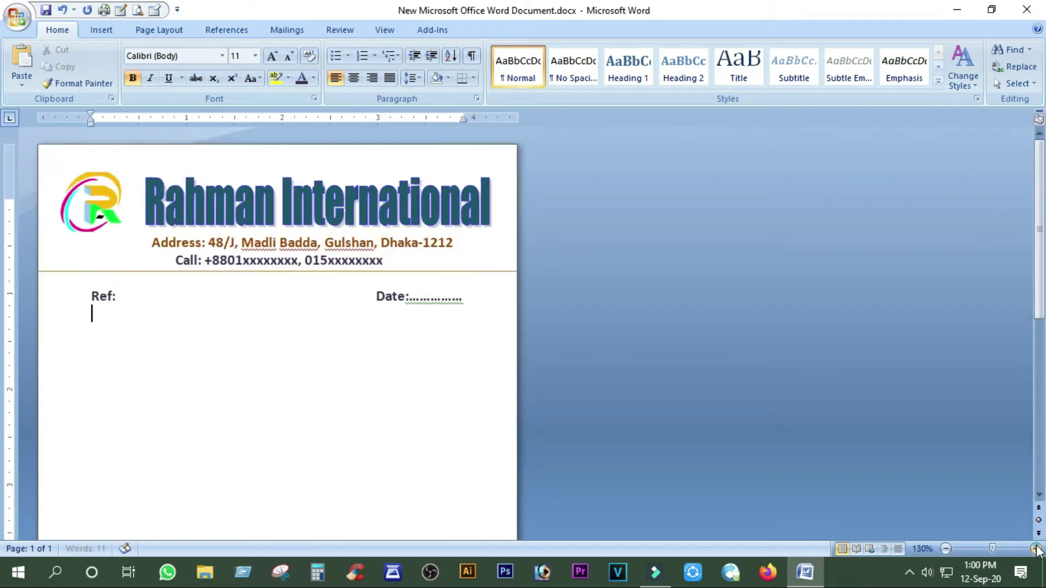
left_click(1036, 549)
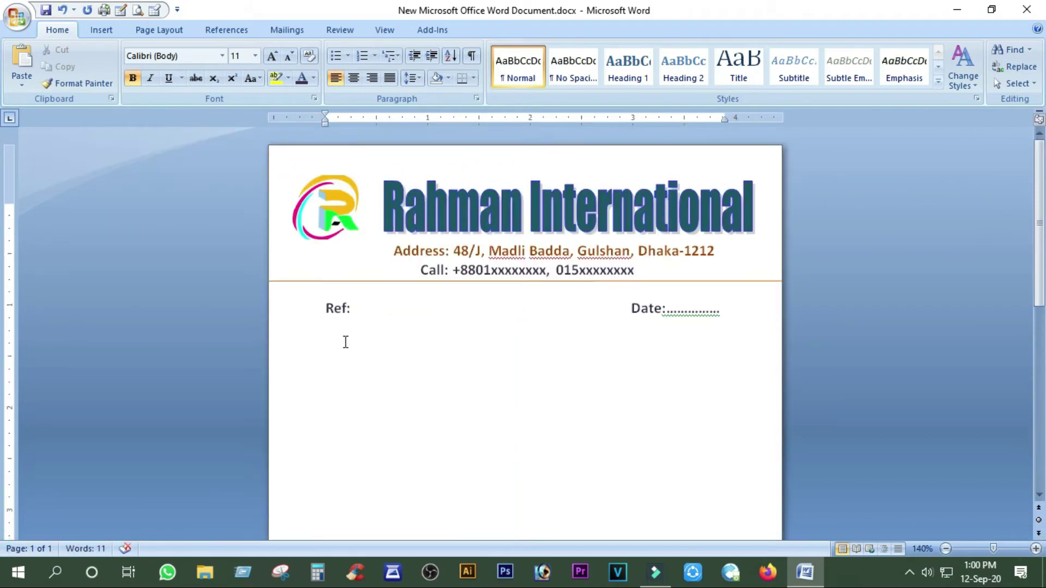
left_click(327, 309)
left_click(332, 345)
left_click(172, 32)
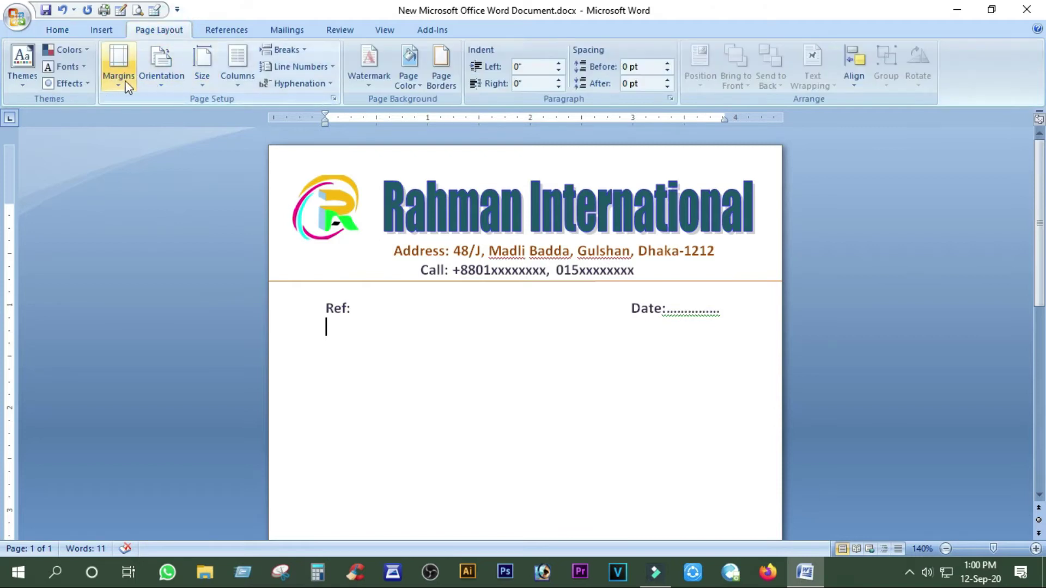
- Set the left page margin to 0.25 inch via Custom Margins
left_click(120, 79)
left_click(166, 426)
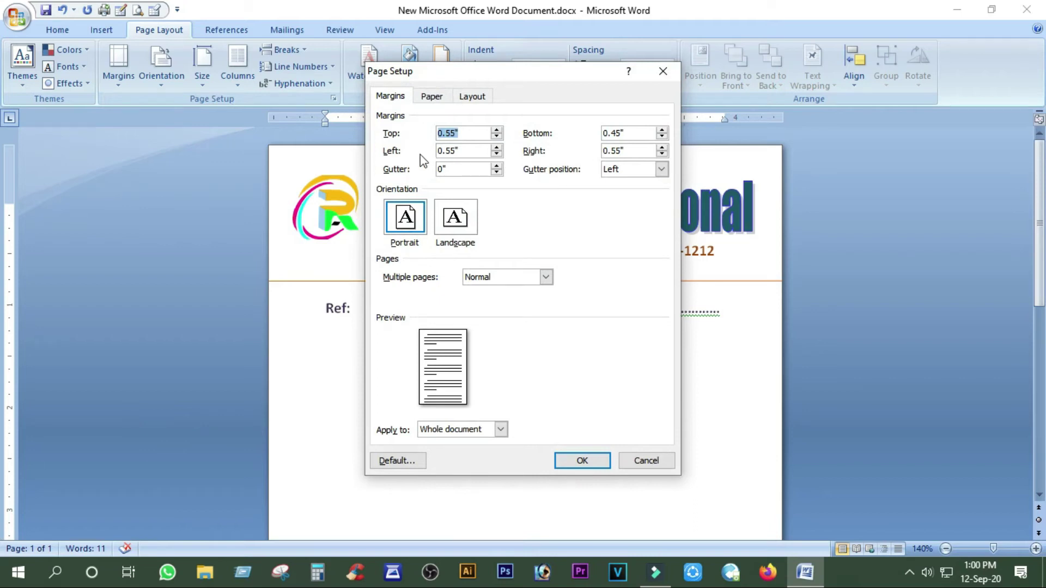
left_click(449, 151)
double_click(451, 151)
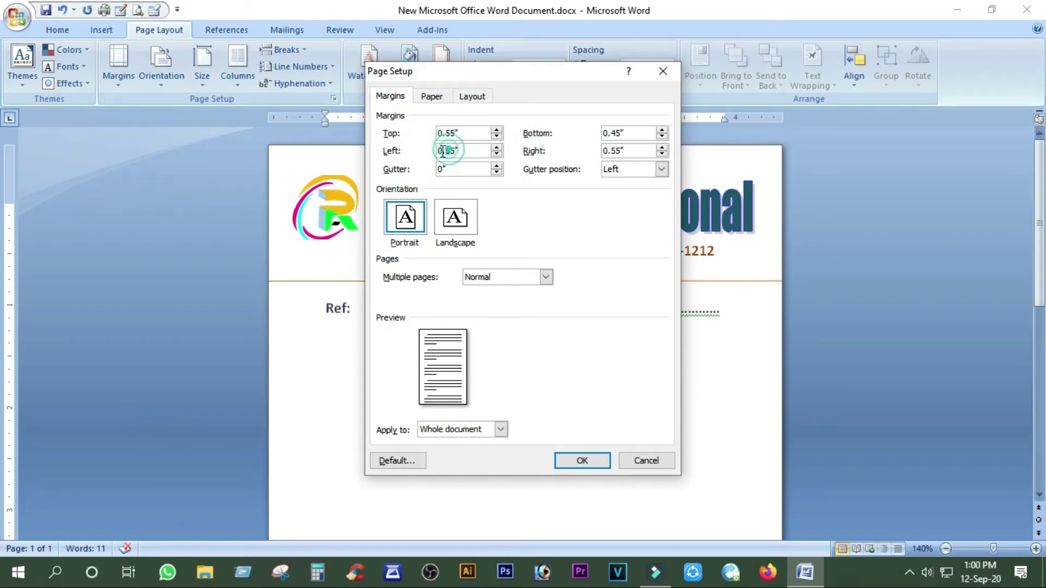
type(".5")
left_click(582, 461)
- Nudge the Rahman International title to the right
left_click(395, 218)
key("Right")
key("Right")
key("Right")
key("Right")
key("Right")
key("Right")
key("Right")
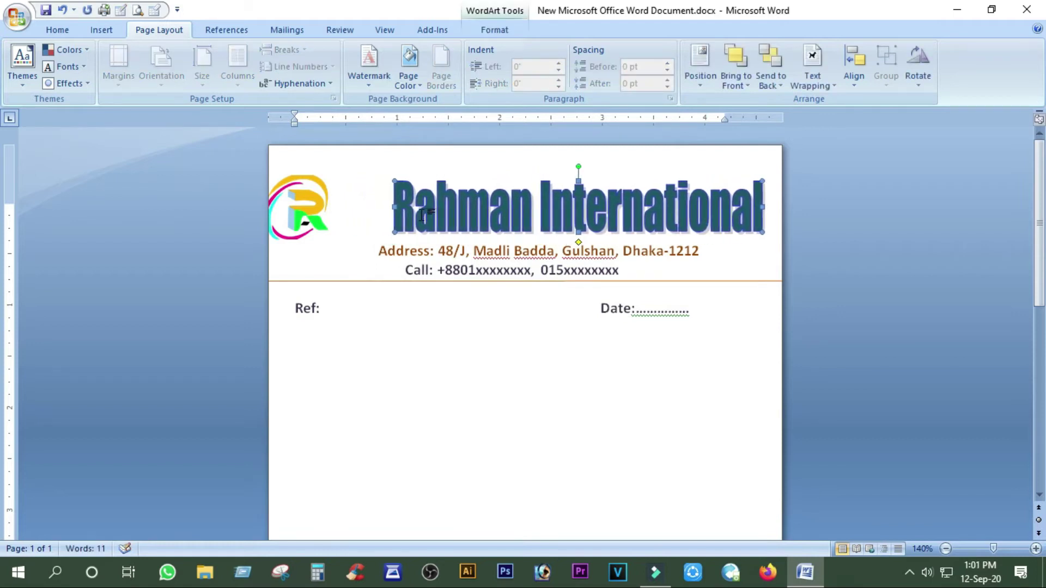
- Nudge the title up, then move the R logo to the top-left and enlarge it
key("Up")
key("Up")
key("Up")
key("Right")
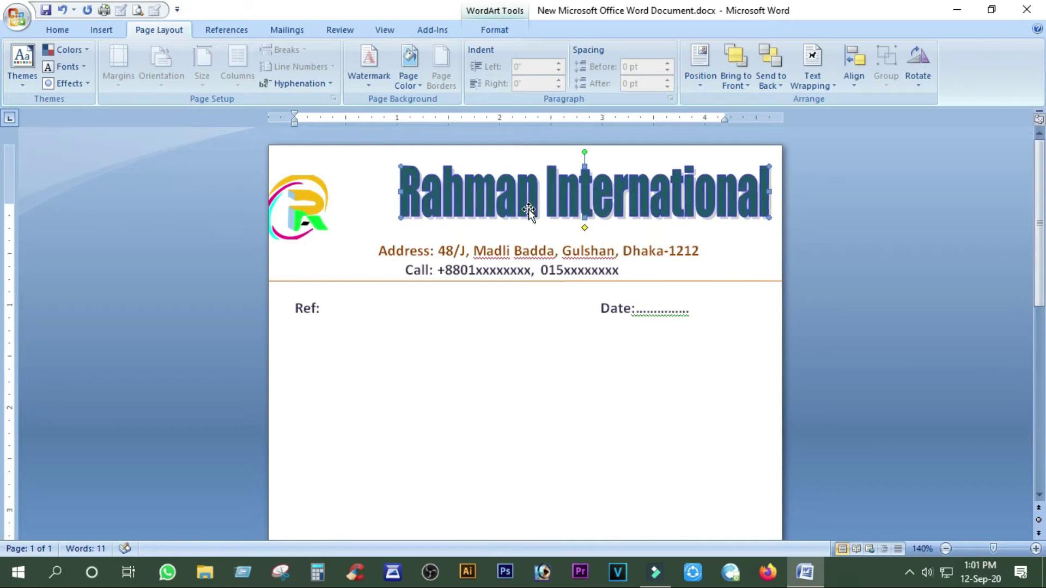
left_click(327, 224)
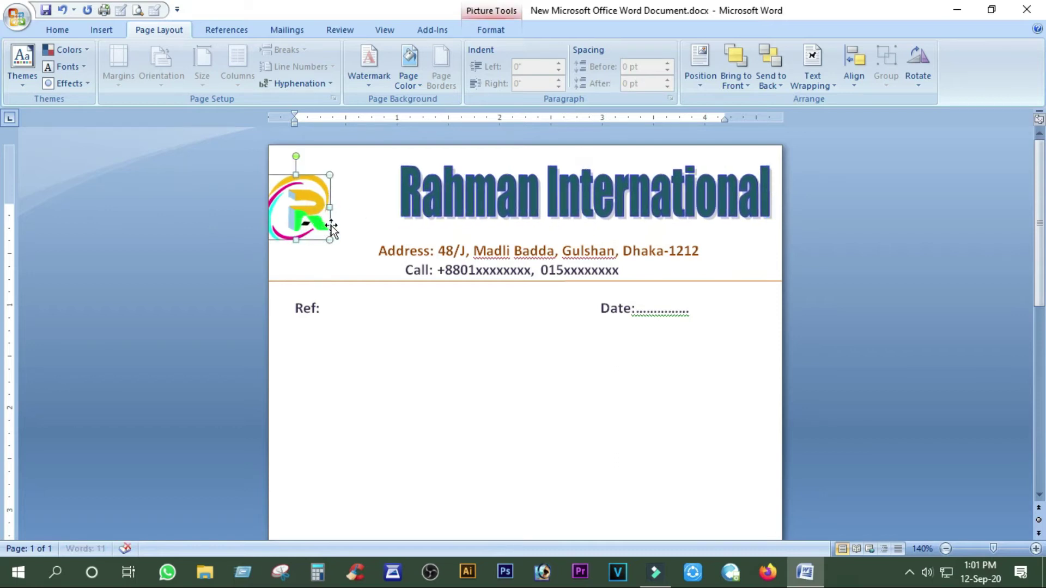
key("Right")
key("Right")
key("Right")
mouse_move(326, 225)
left_mouse_down()
mouse_move(326, 207)
mouse_move(354, 229)
left_mouse_up()
mouse_move(334, 193)
left_mouse_down()
mouse_move(346, 193)
mouse_move(380, 242)
left_mouse_up()
left_click(380, 239)
left_click_drag(379, 239, 368, 240)
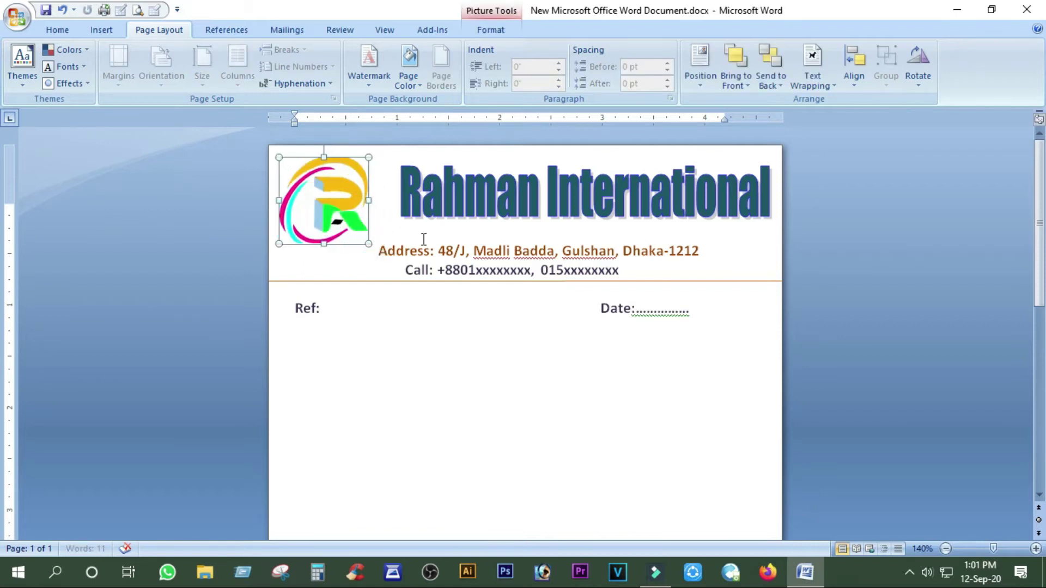
- Move the Rahman International WordArt beside the logo and enlarge it to the right edge
left_click(395, 207)
left_click(430, 201)
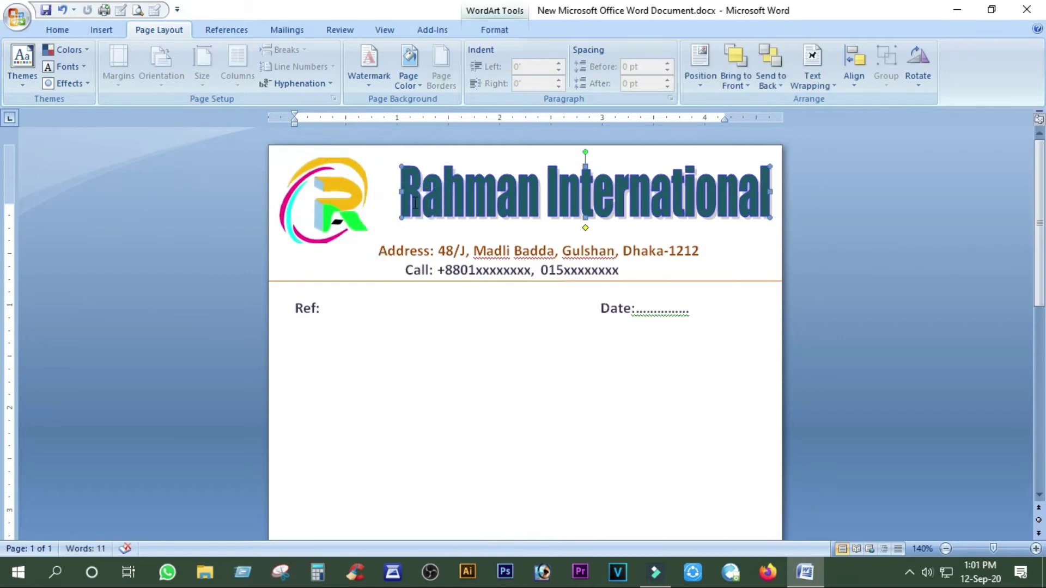
left_click_drag(412, 200, 387, 201)
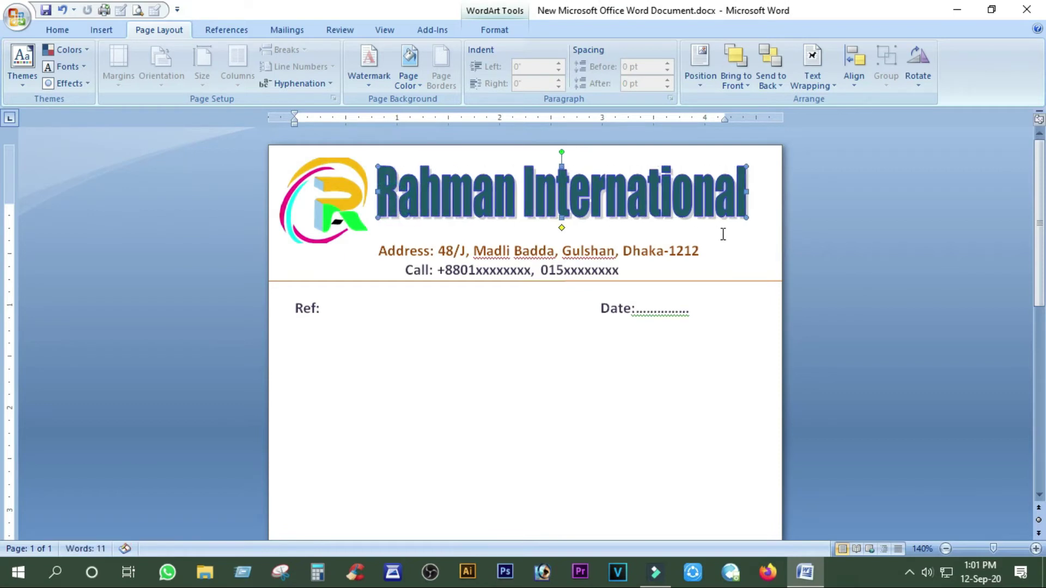
left_click_drag(745, 218, 760, 224)
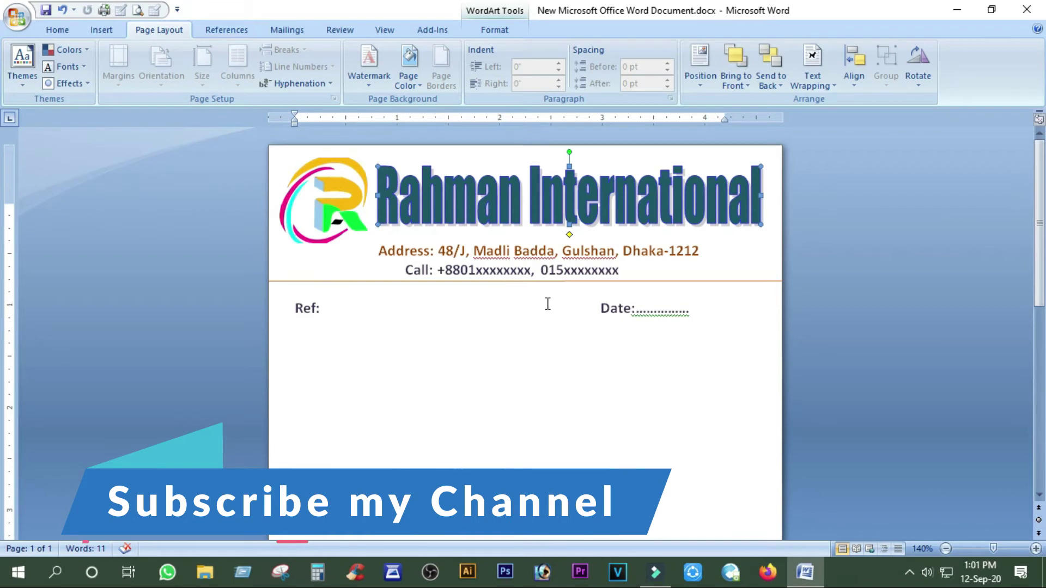
- Close the gap below the title and re-centre the Address and Call lines
left_click(393, 241)
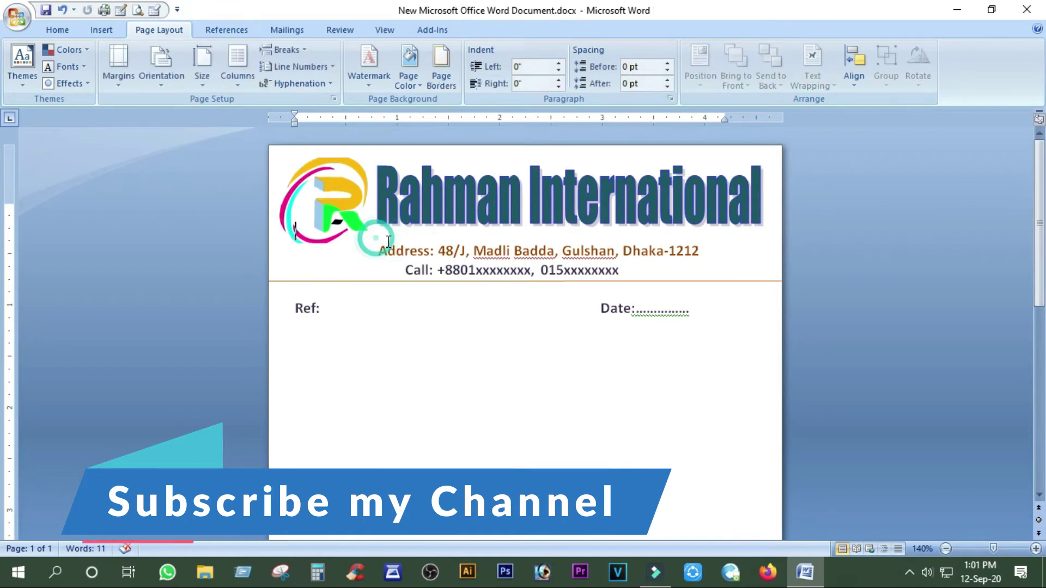
key("Delete")
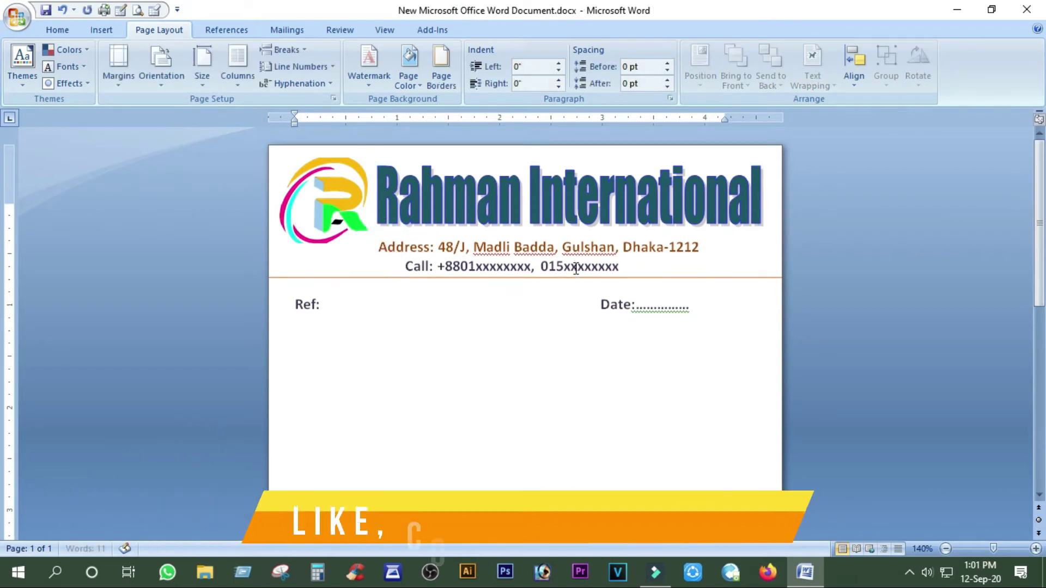
key("Delete")
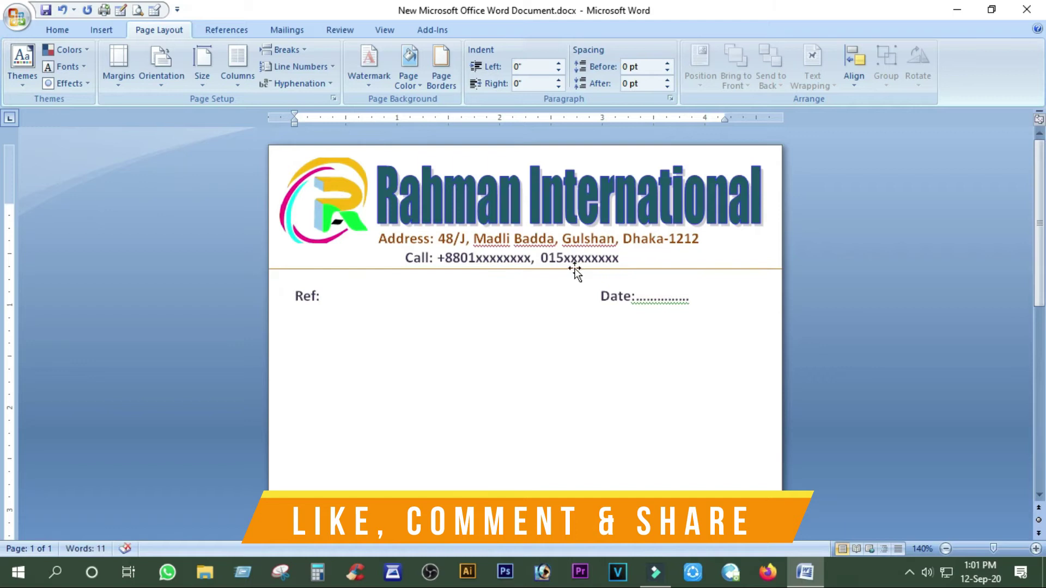
left_click(378, 240)
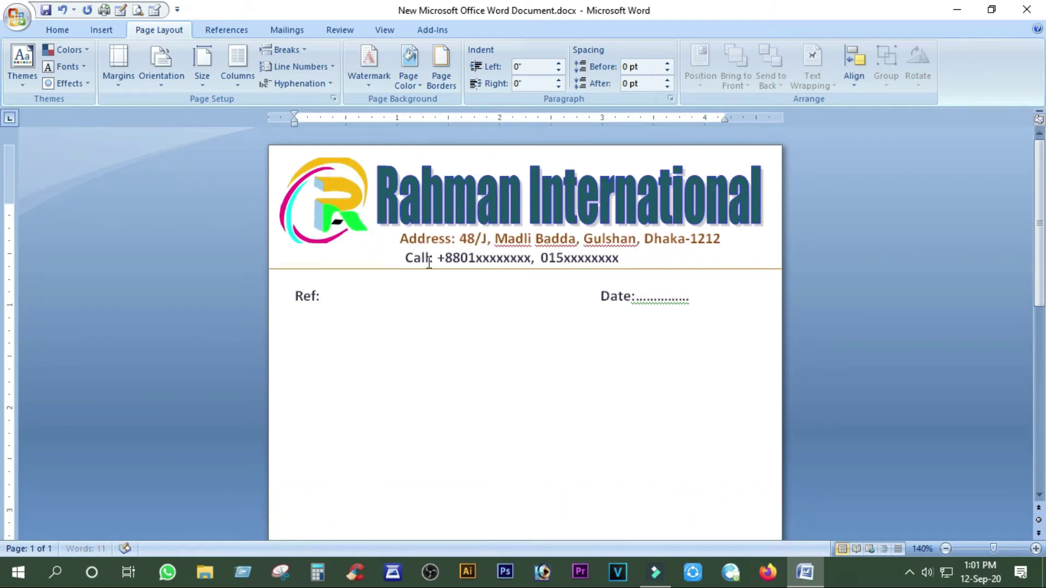
left_click(404, 258)
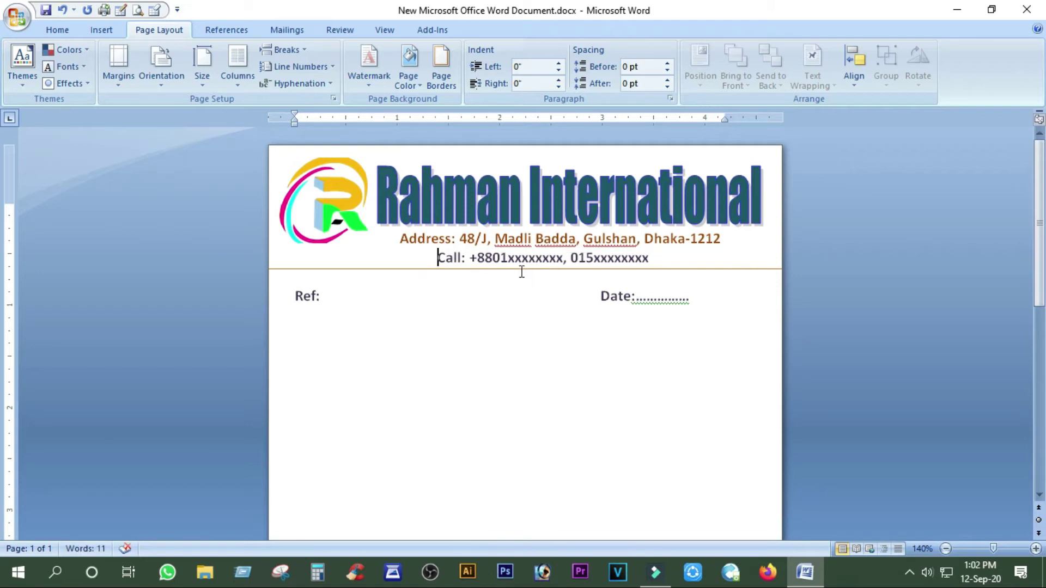
- Push Date: further right on the Ref line and return to the empty line below
left_click(601, 297)
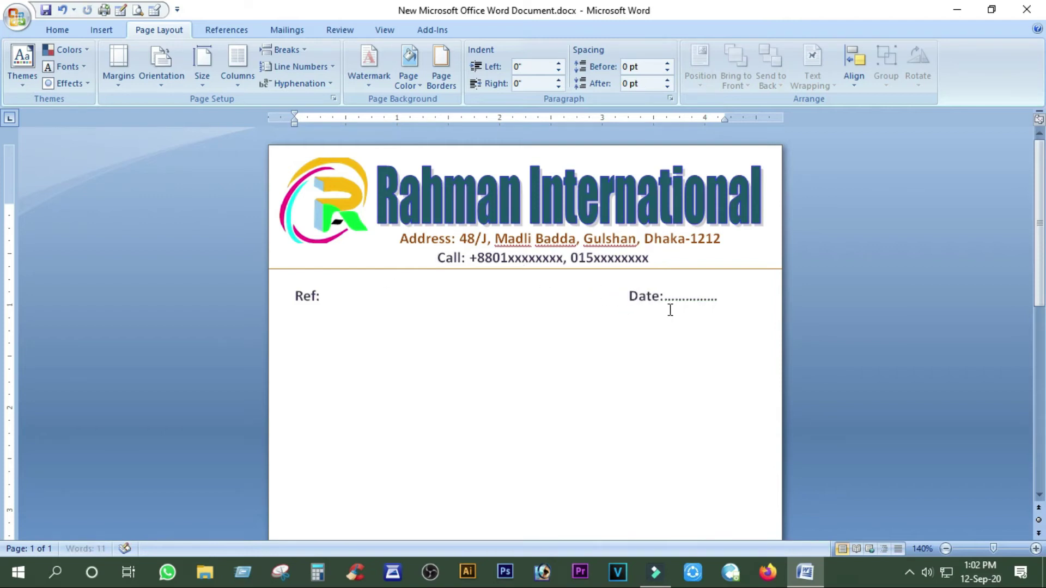
key("BackSpace")
left_click(313, 339)
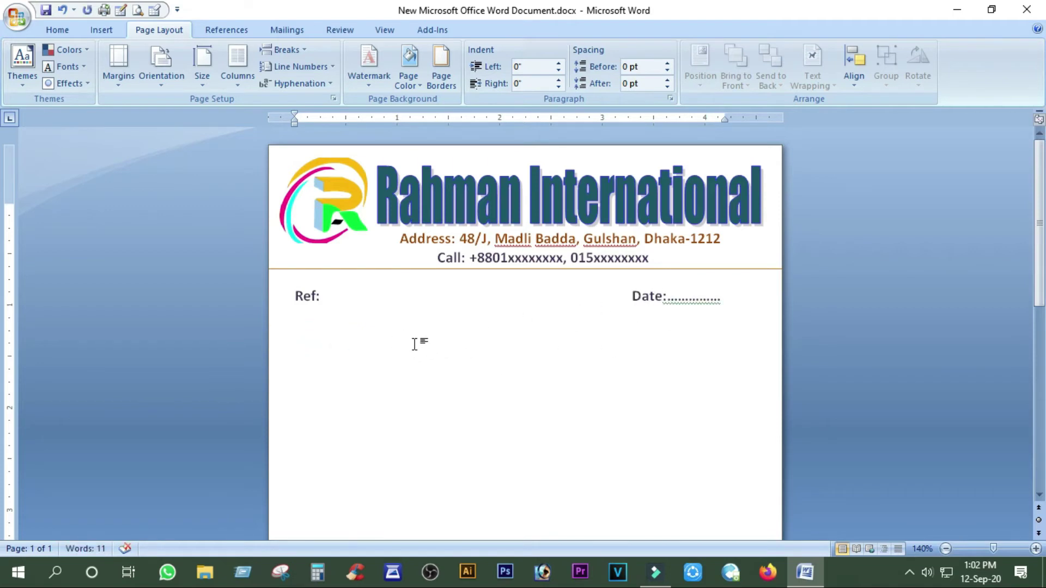
- Type dotted 'Name:' and 'Phone No:' fields, then a full-width dotted 'Address:' line
type("Name:")
type("...............................................")
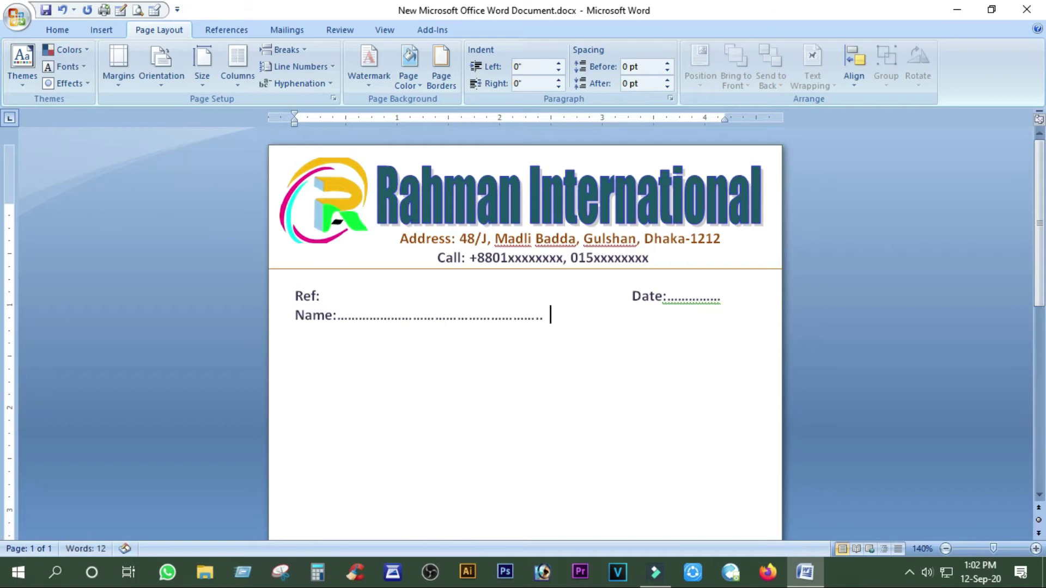
type(" Phone")
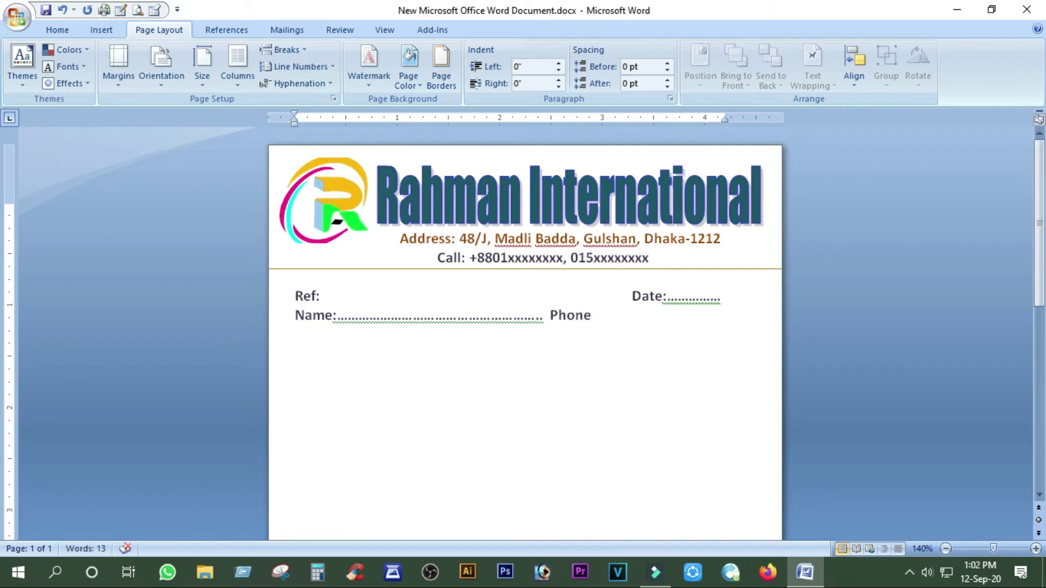
type("o")
left_click(57, 30)
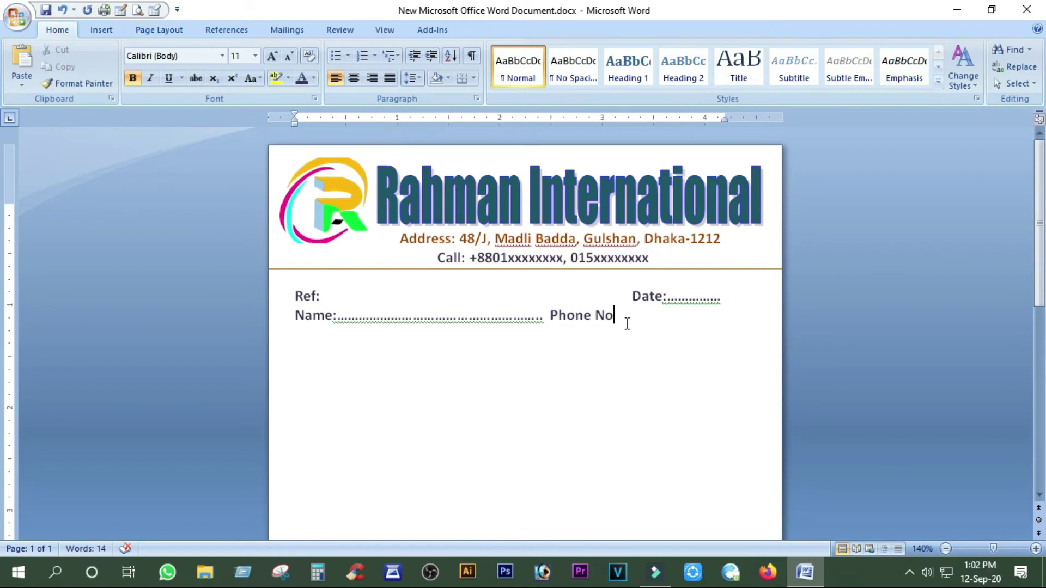
type(":")
type(" ......")
type(".")
type(".")
type(".")
type("A")
type("dd")
type("ress")
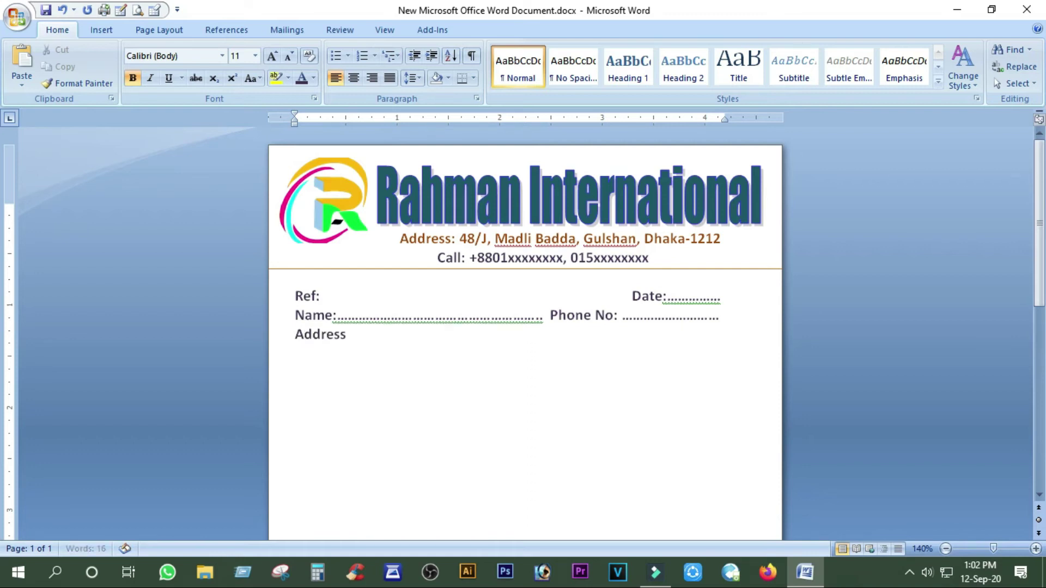
type(":")
type("...............................................................................................................................")
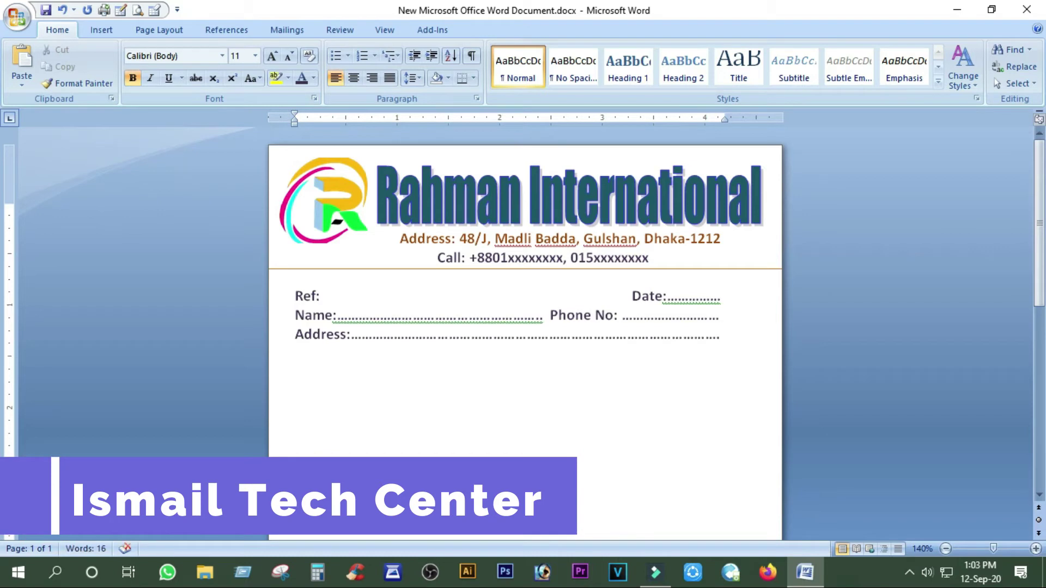
type("...................")
key("Return")
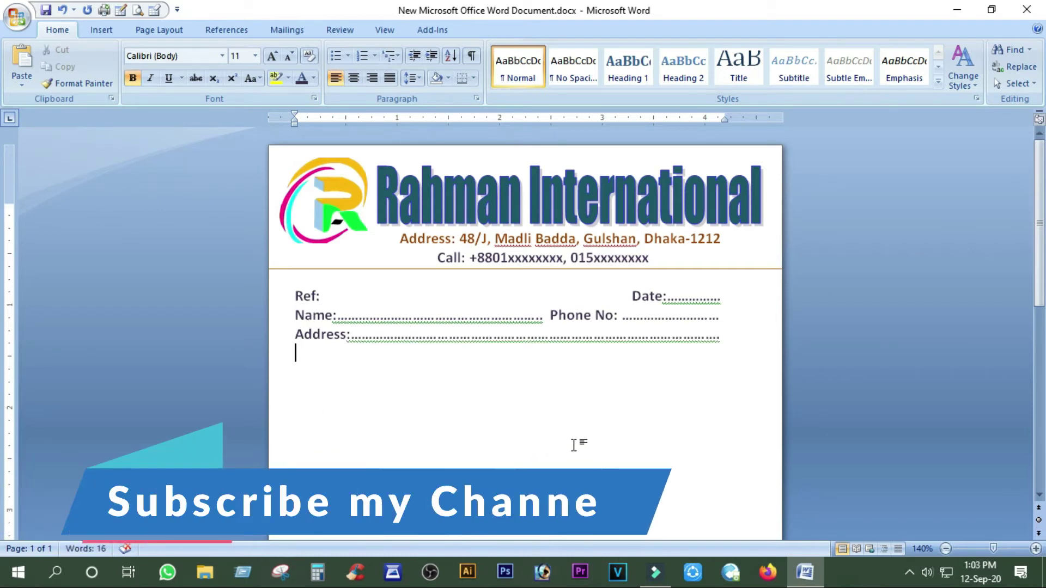
- Apply 1.15 line spacing to the Ref, Name and Address lines
left_click_drag(730, 341, 297, 305)
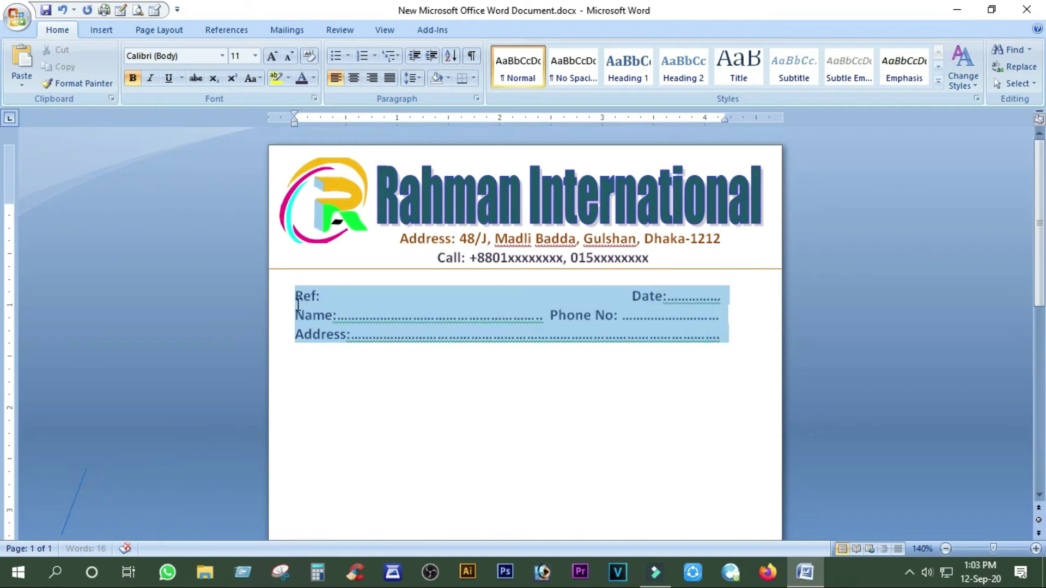
left_click(417, 79)
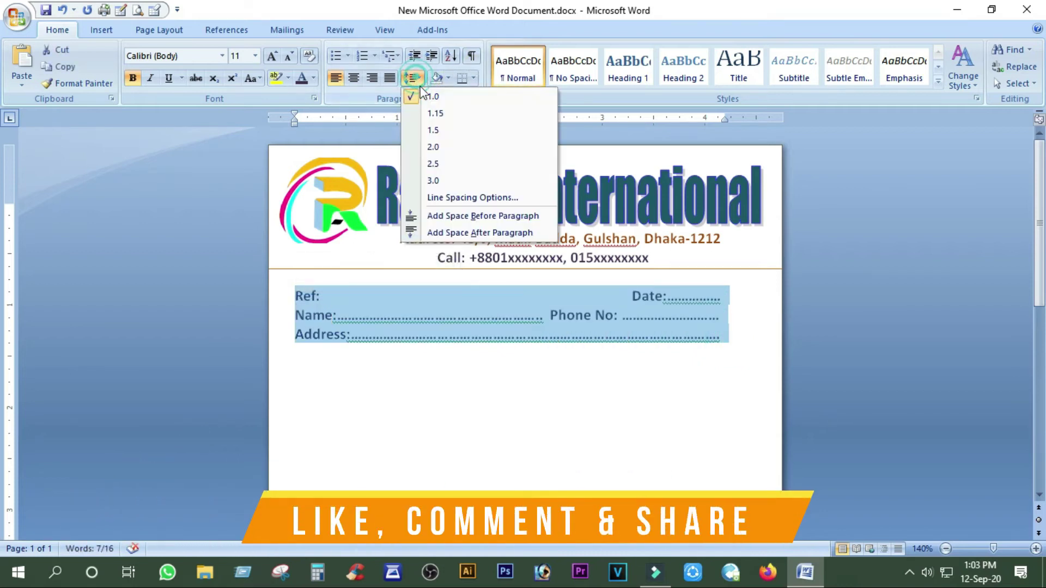
left_click(436, 113)
left_click(425, 318)
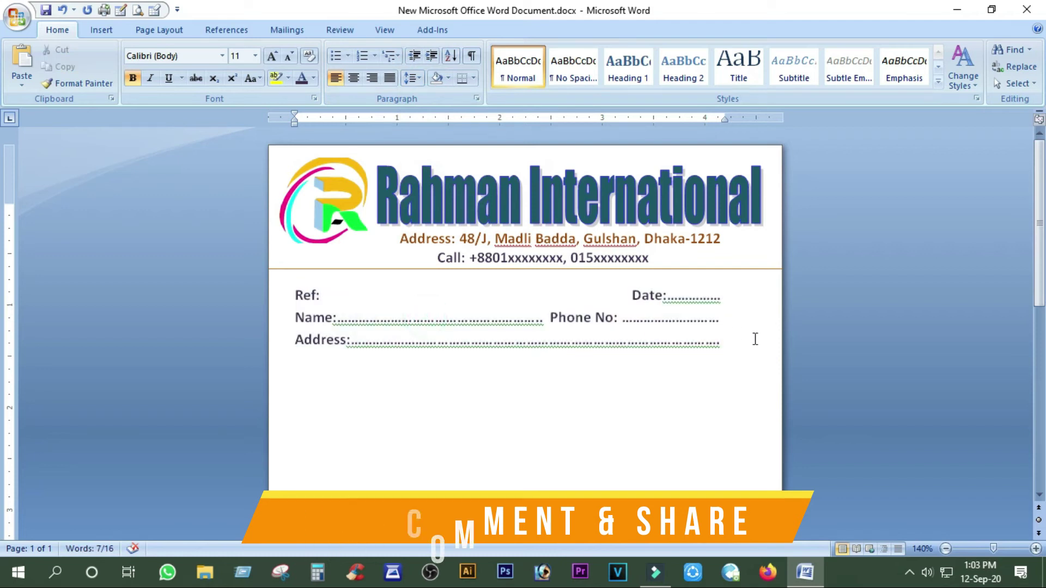
- Add two blank lines after the Address line
left_click(719, 342)
key("Return")
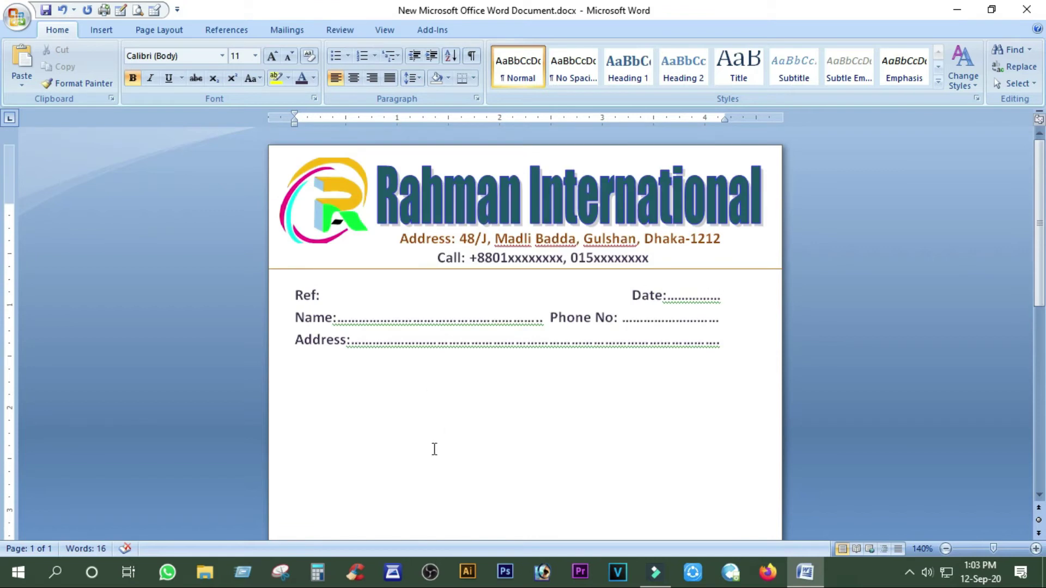
key("Return")
key("Return")
key("Return")
key("Return")
- Insert an empty line directly under the Call number line
scroll(421, 428, "up", 4)
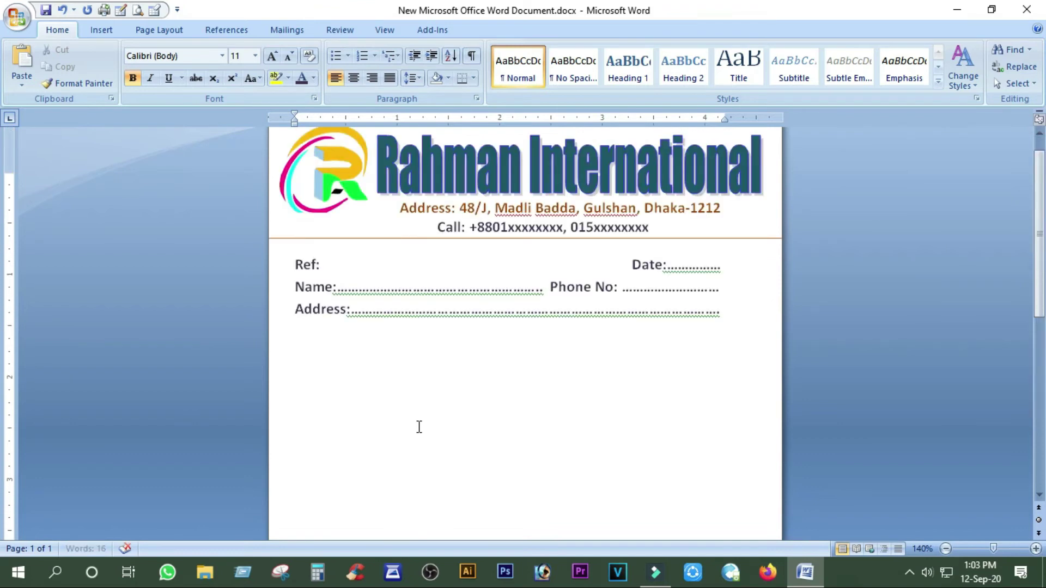
left_click(338, 416)
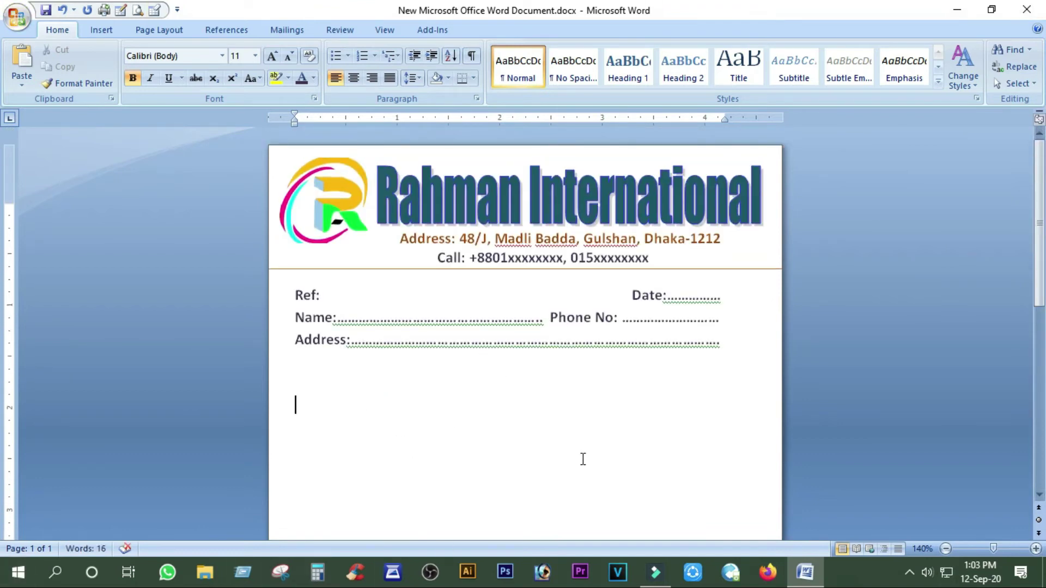
scroll(526, 413, "down", 2)
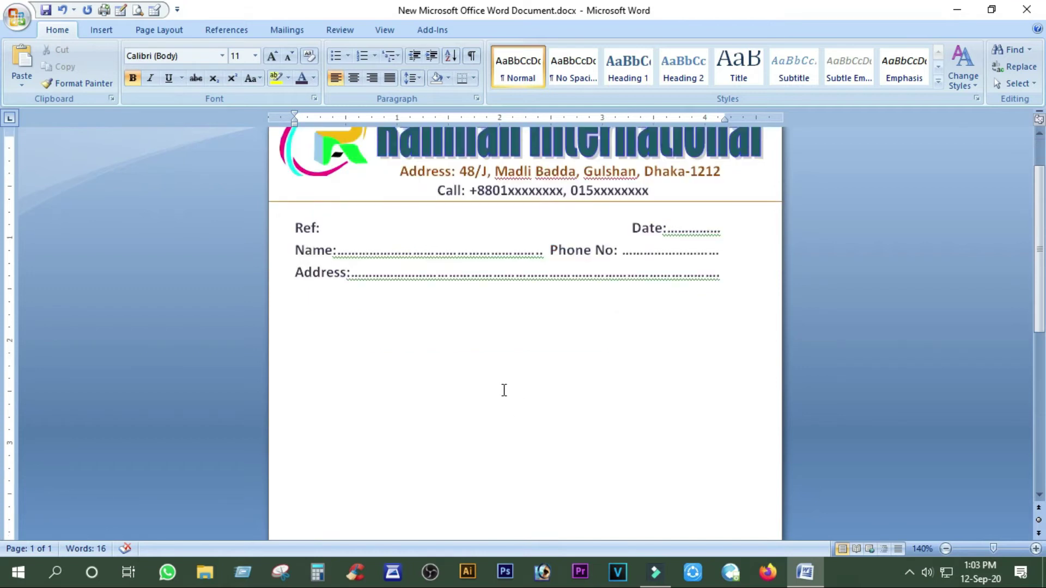
left_click(651, 193)
key("Return")
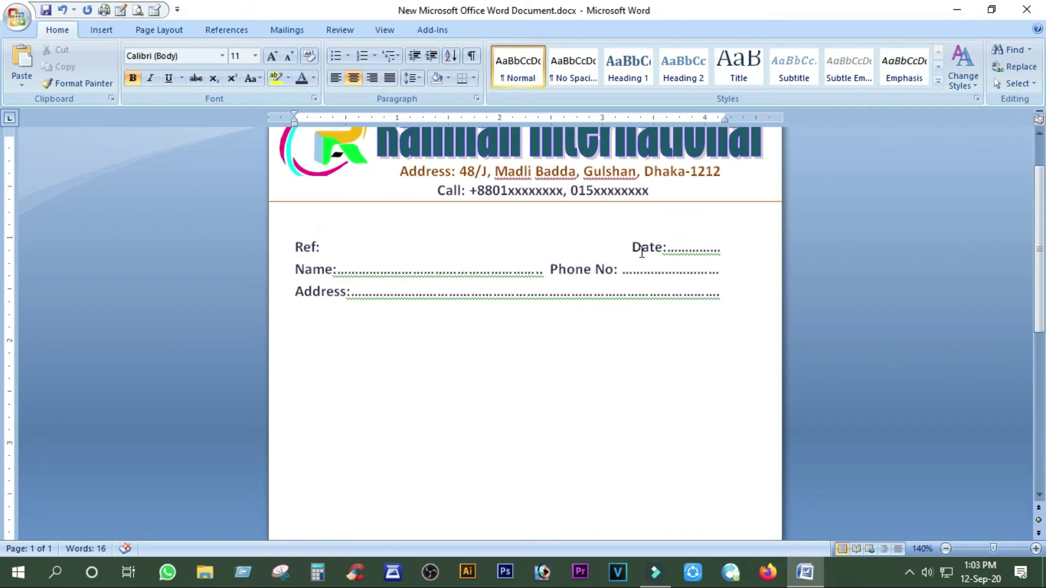
- Move the orange divider below the new line and type 'E-mail:' with the company address
left_click_drag(491, 202, 491, 228)
left_click(496, 209)
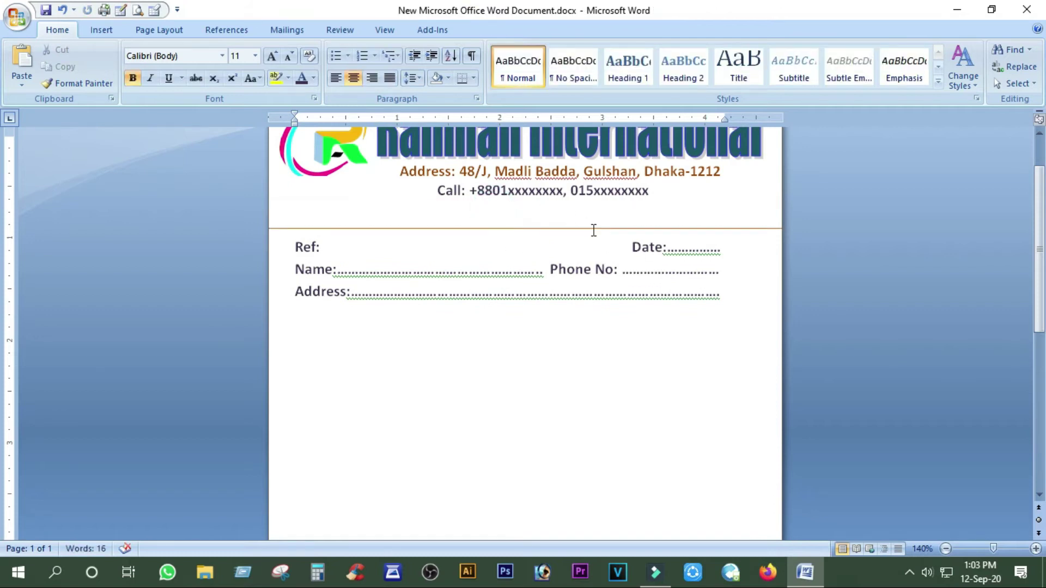
type("E-mail")
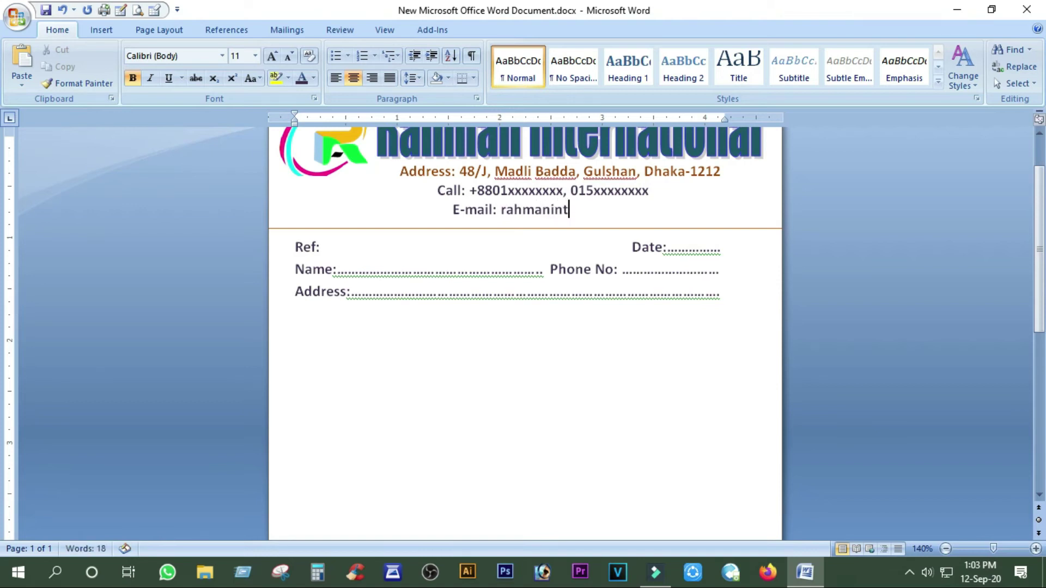
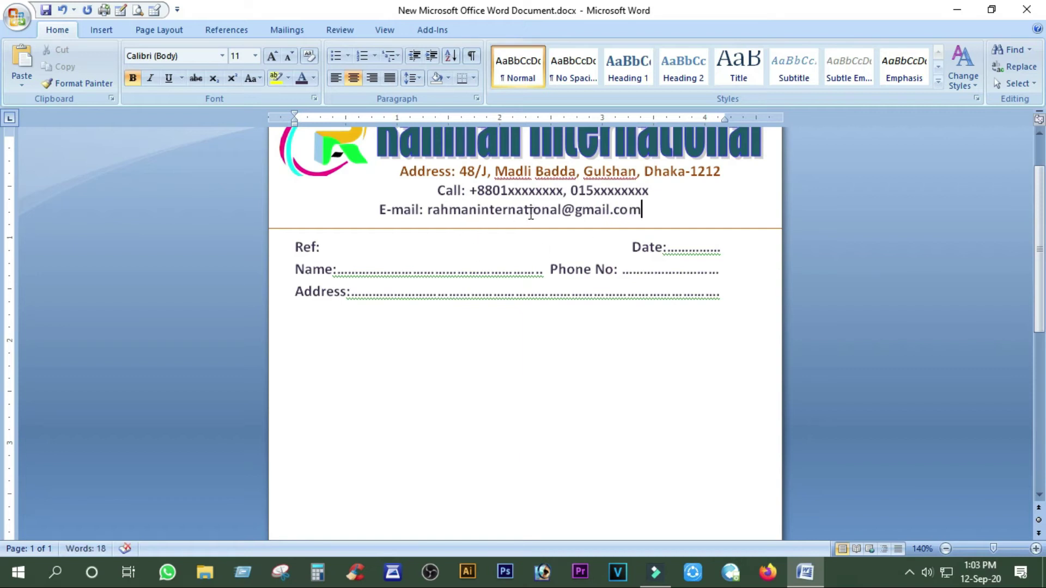
- Delete the middle word of the e-mail address and indent the E-mail line with Tab
left_click_drag(562, 212, 478, 212)
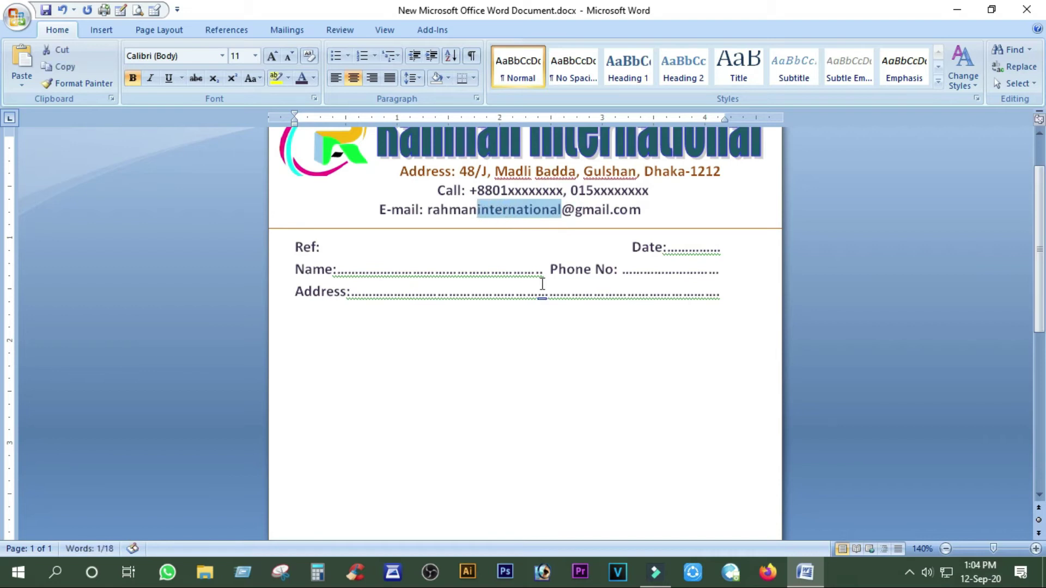
key("Delete")
left_click(419, 211)
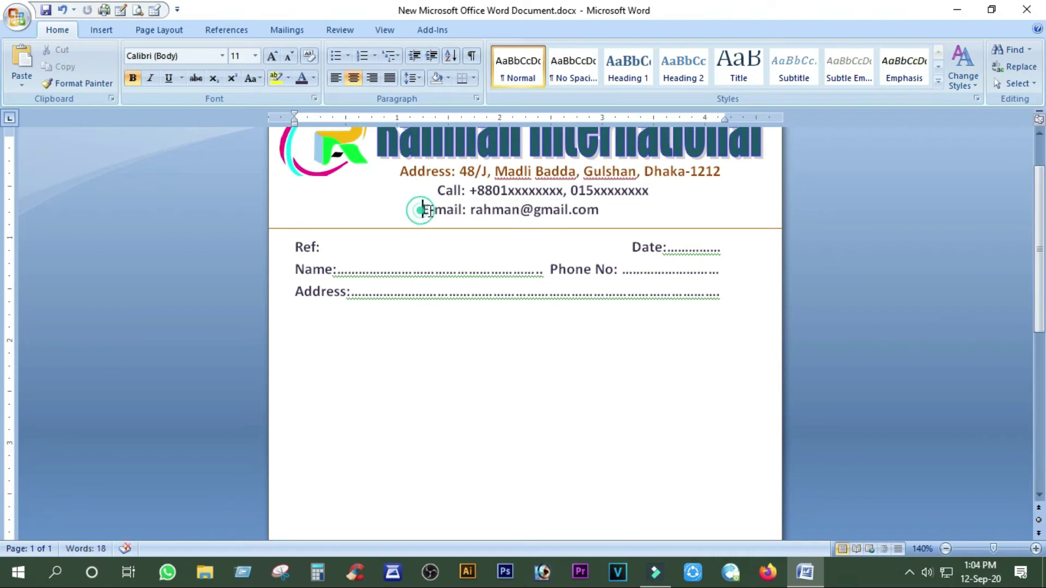
key("Tab")
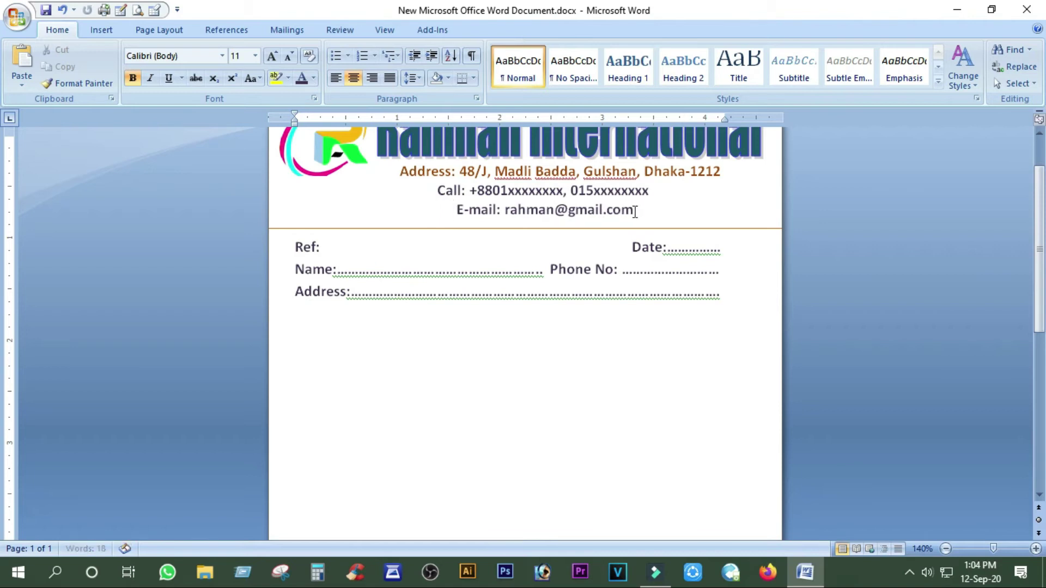
- Nudge the orange divider up slightly, then left-align and resize the empty line beneath it
left_click(555, 229)
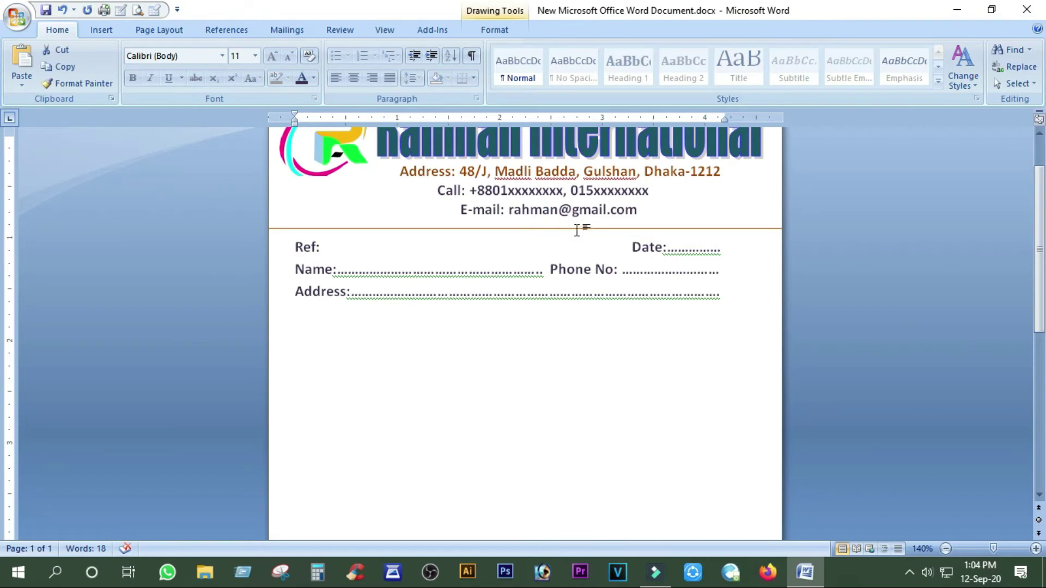
left_click_drag(578, 232, 577, 229)
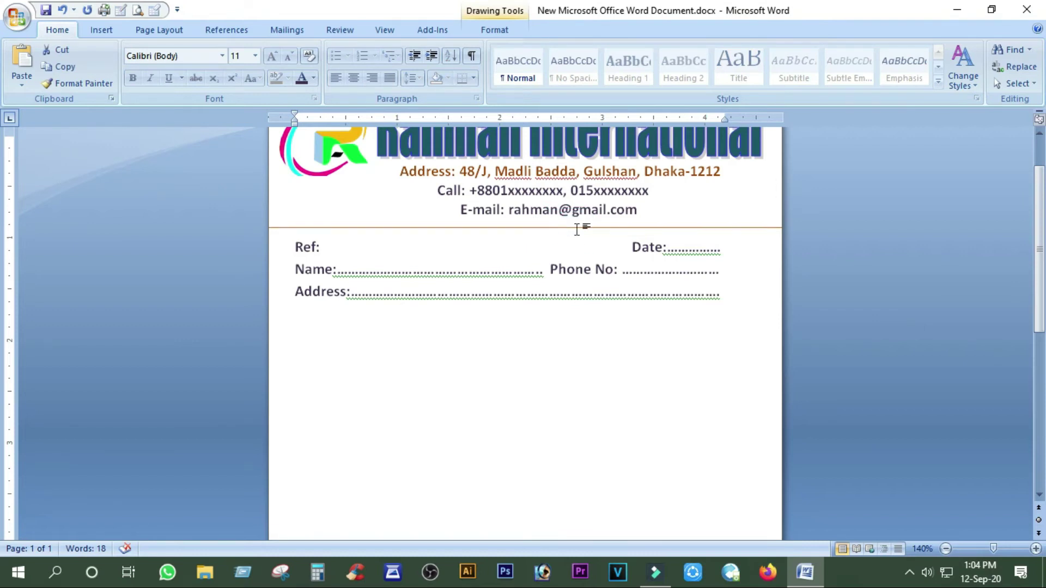
key("Up")
key("Up")
key("Up")
key("Up")
key("Up")
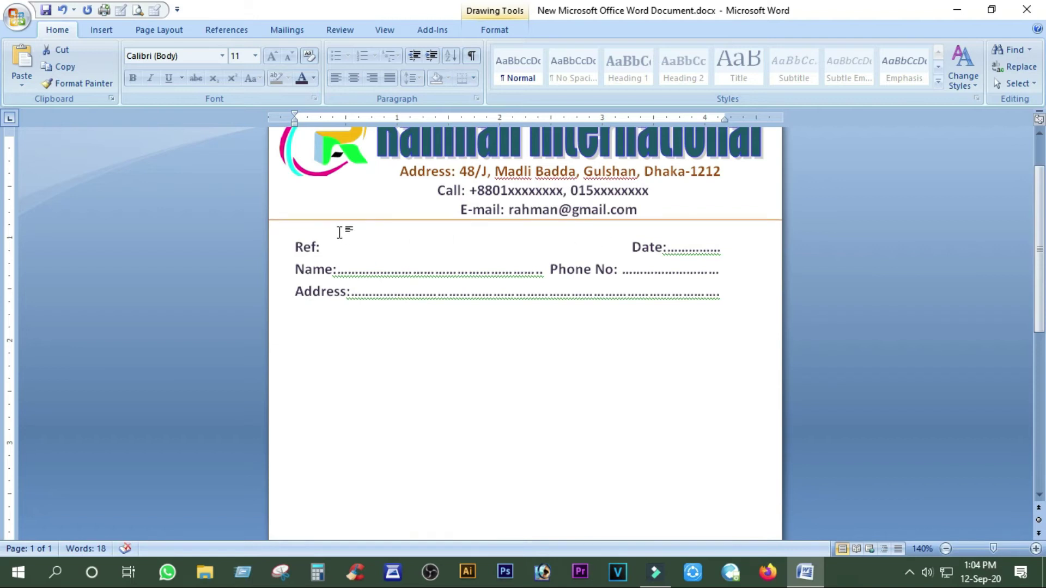
left_click(316, 232)
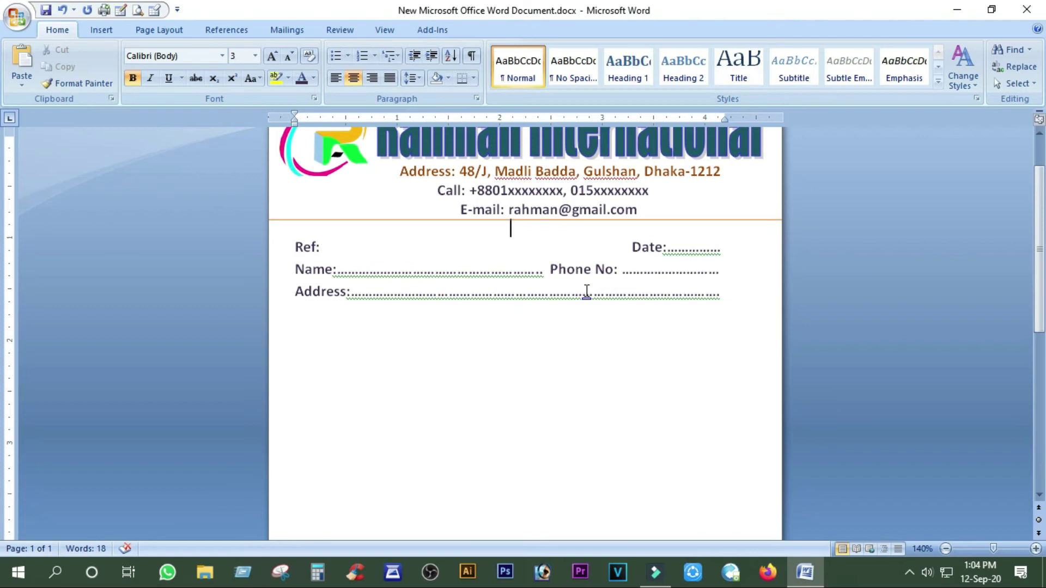
key("ctrl+l")
key("ctrl+bracketleft")
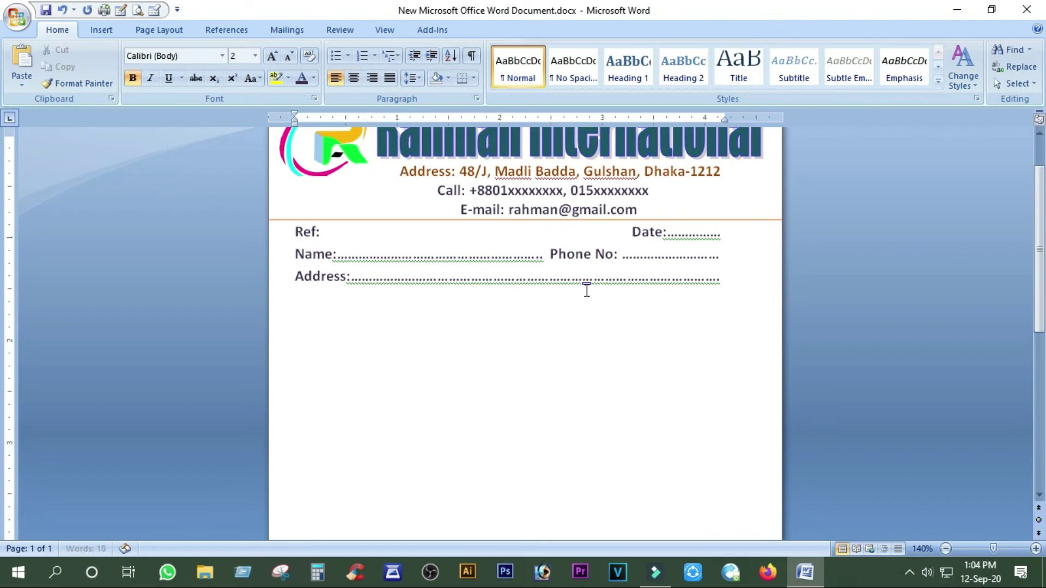
key("ctrl+bracketright")
key("ctrl+bracketright")
key("ctrl+bracketright")
key("ctrl+bracketright")
key("ctrl+bracketright")
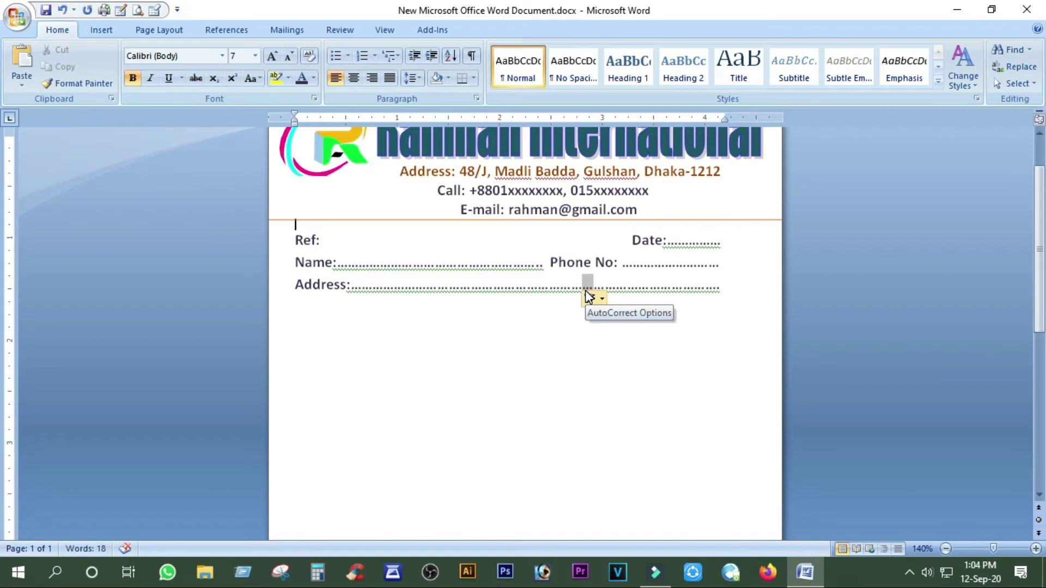
- Insert a blank line above the Name line
left_click(298, 265)
key("Return")
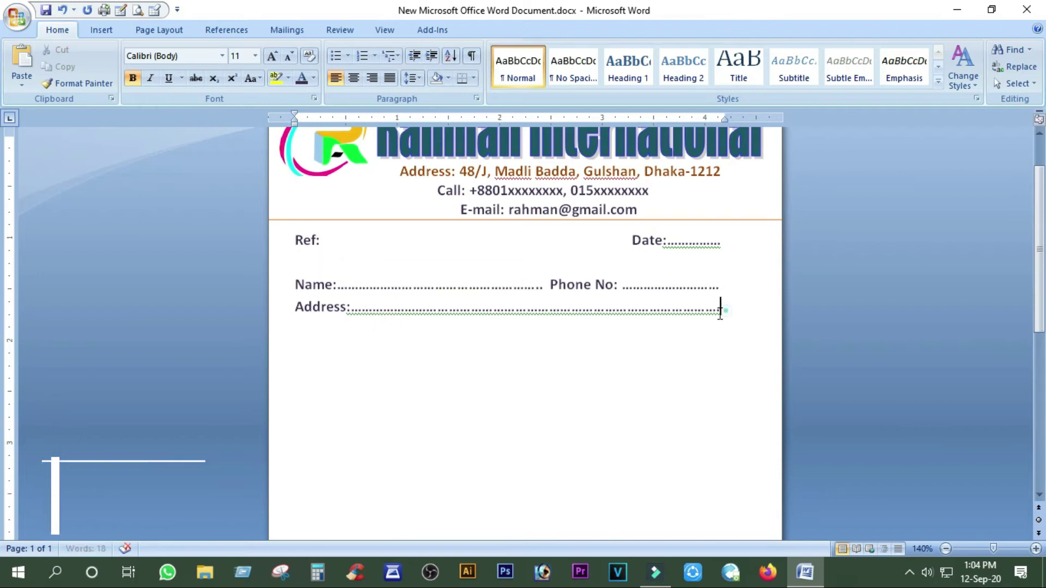
left_click_drag(719, 310, 295, 240)
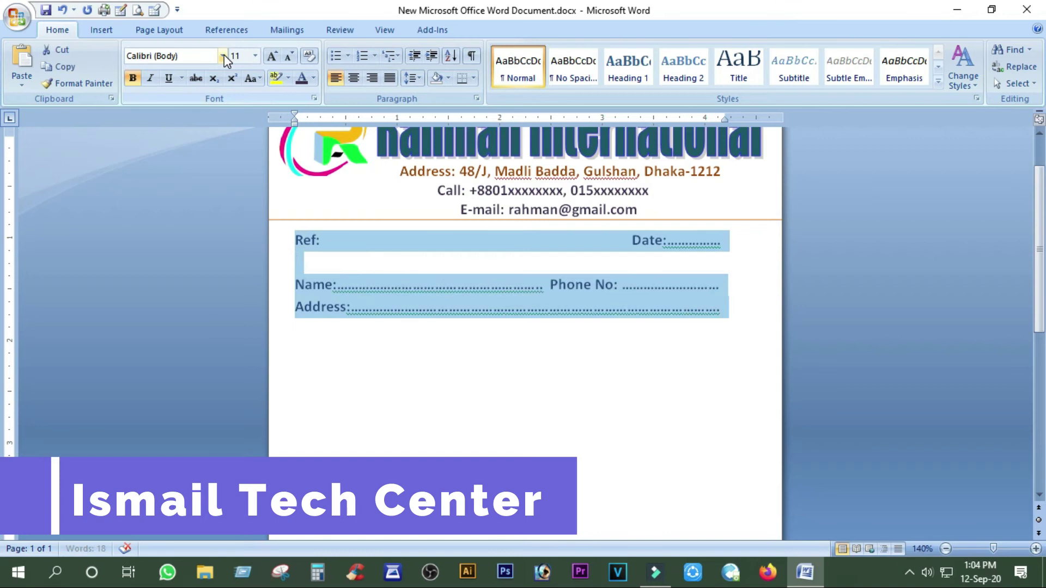
left_click(222, 56)
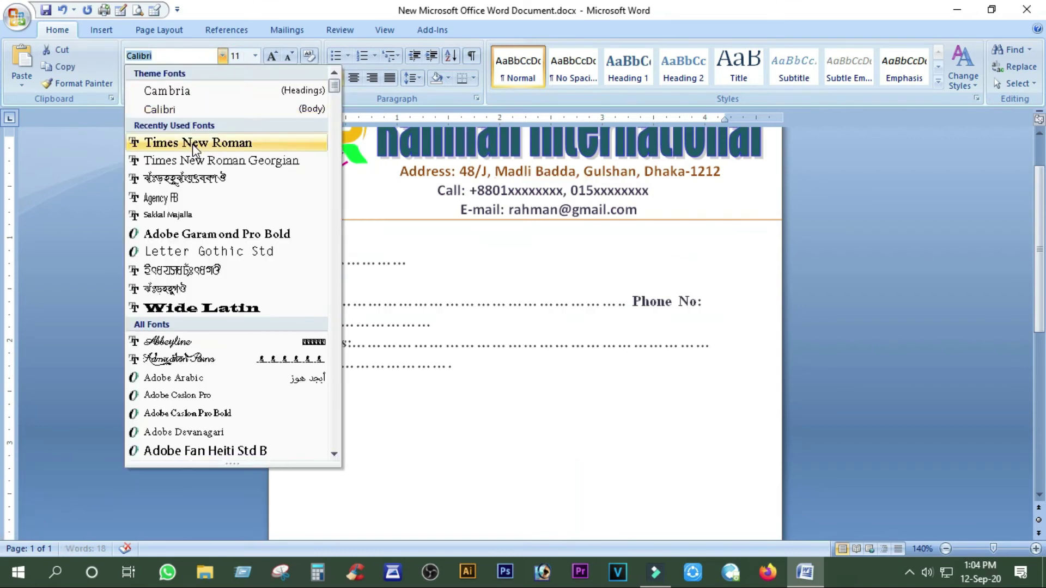
left_click(562, 364)
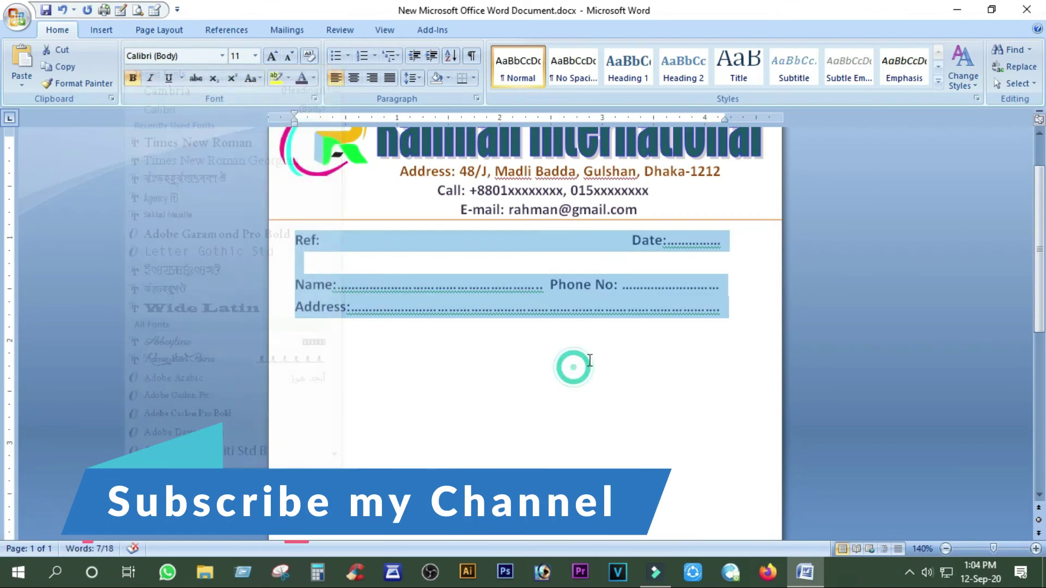
- Add a blank line below Address and save New Microsoft Office Word Document.docx
left_click(487, 336)
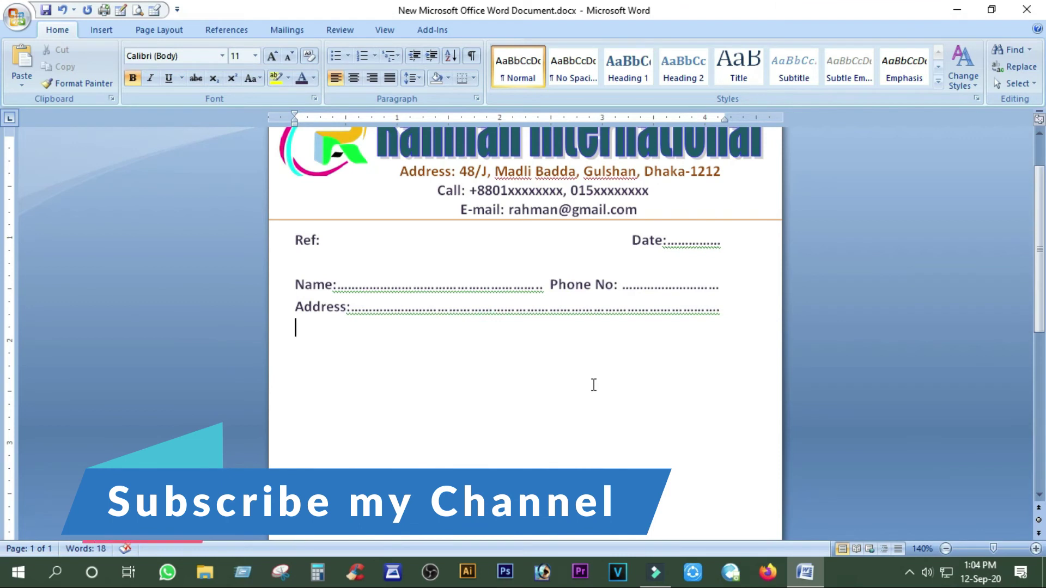
key("Return")
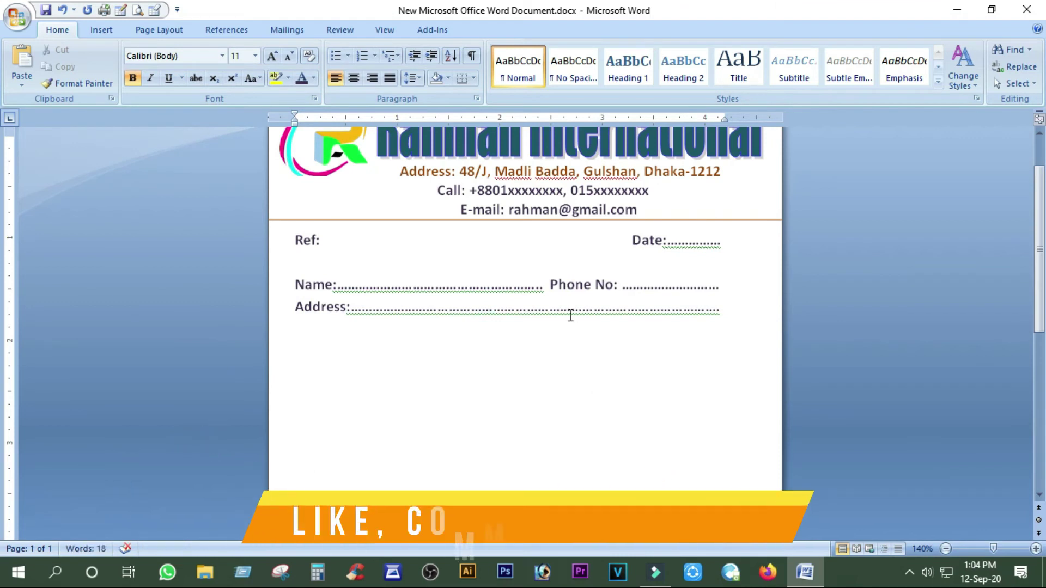
scroll(498, 385, "up", 2)
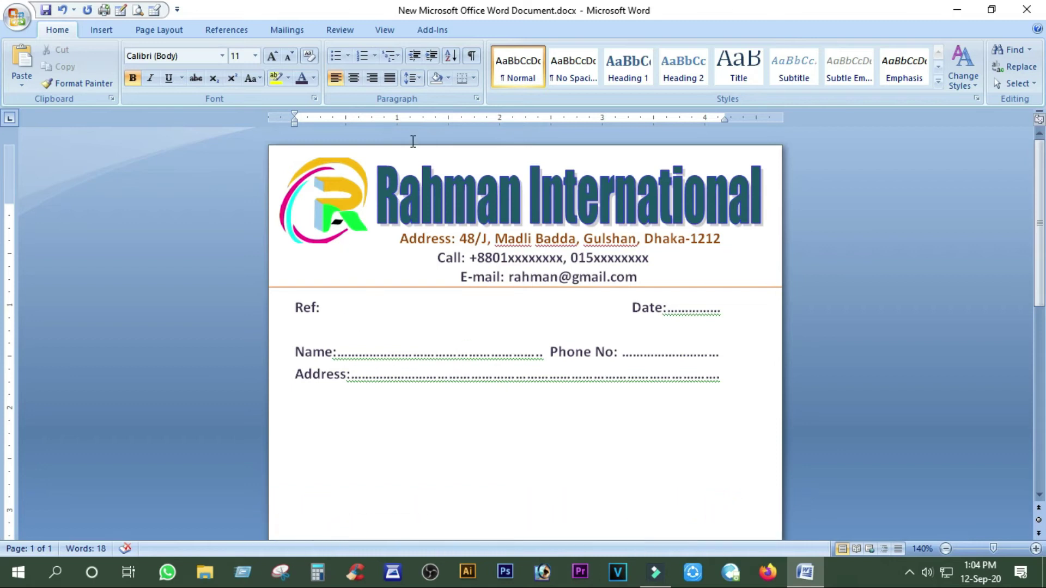
left_click(46, 10)
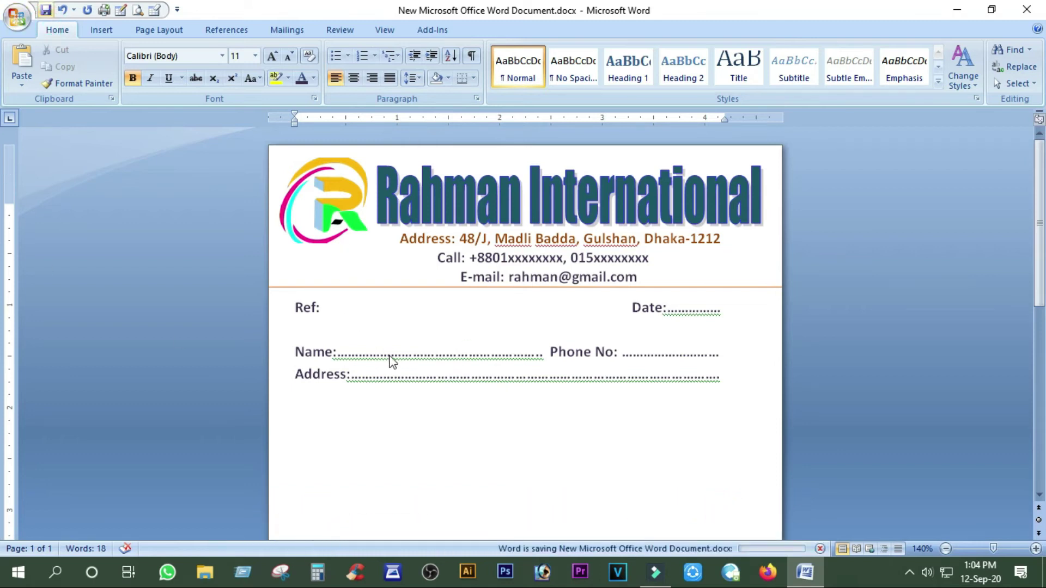
scroll(392, 359, "down", 2)
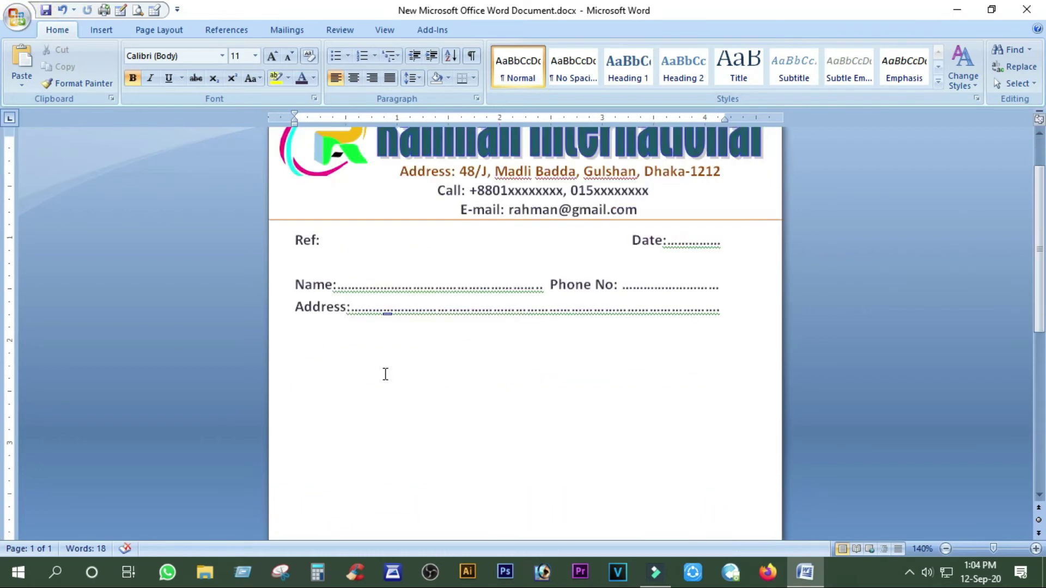
- Pick a 4×3 grid from Insert > Table to add the item table
left_click(103, 34)
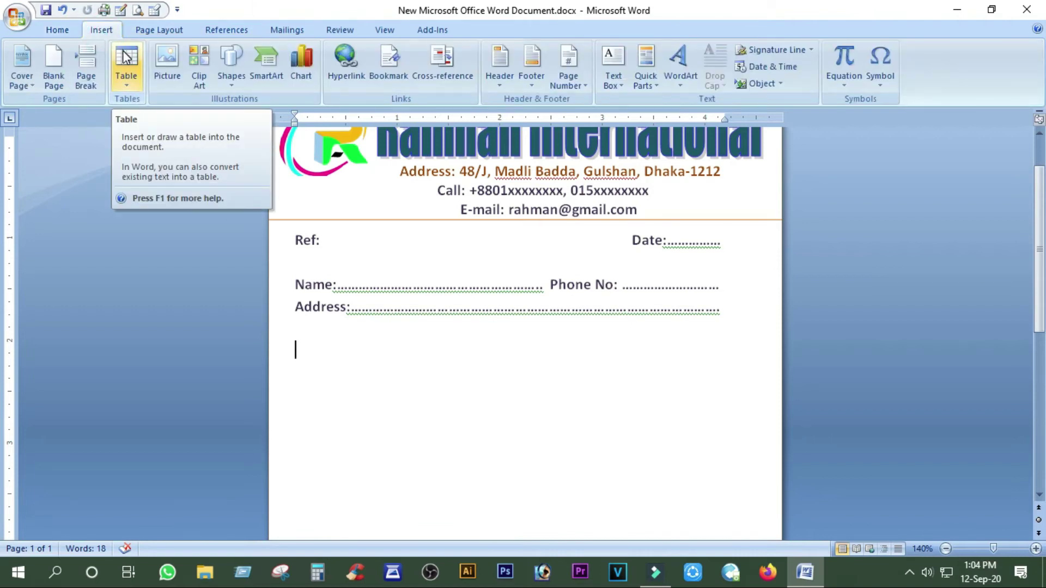
left_click(124, 81)
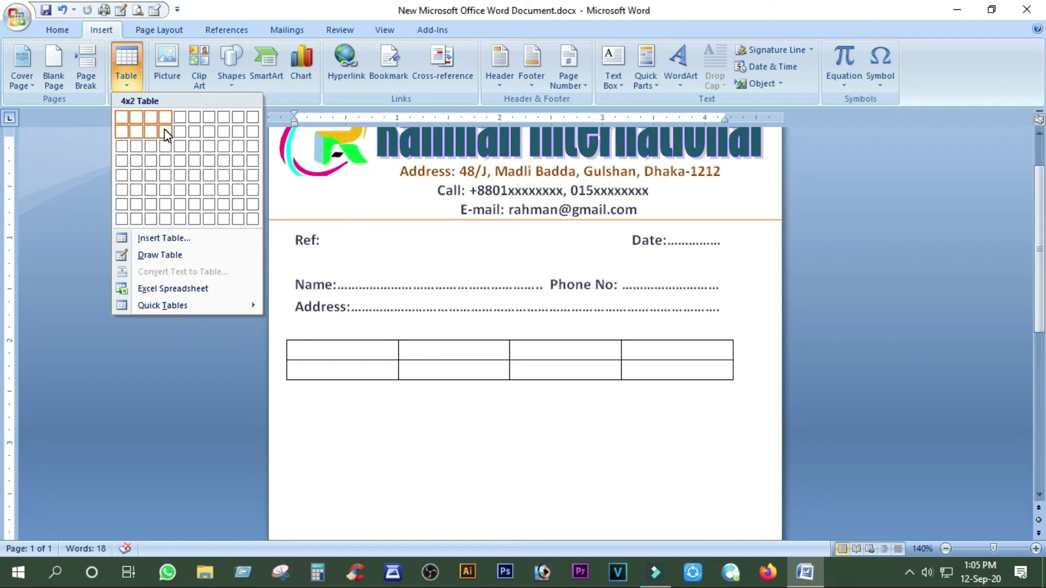
left_click(165, 145)
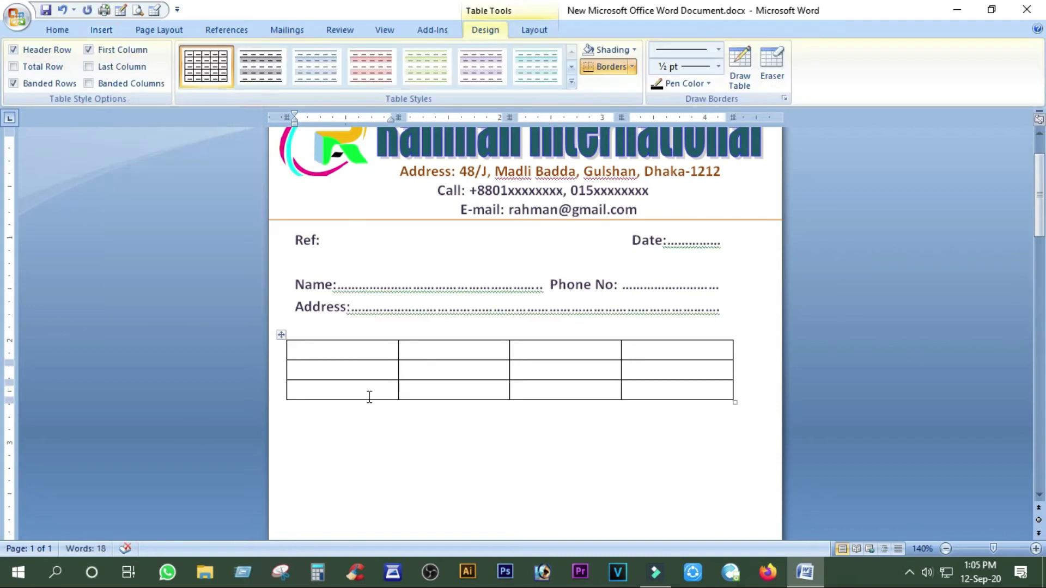
- Enter SL No, Description (spelling corrected), Ret and TK in the four header cells
type("SL")
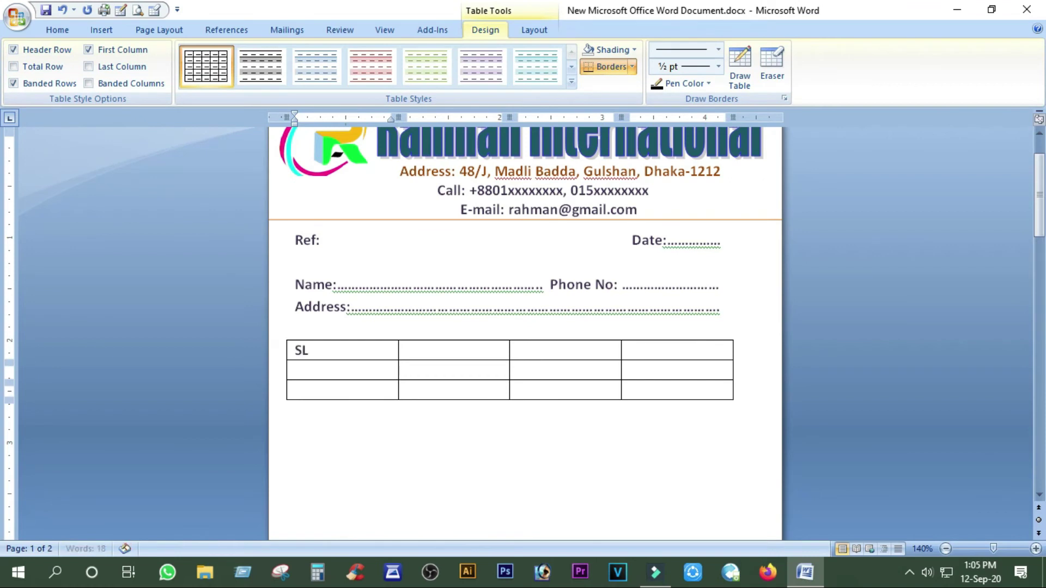
type(" No")
key("Tab")
type("D")
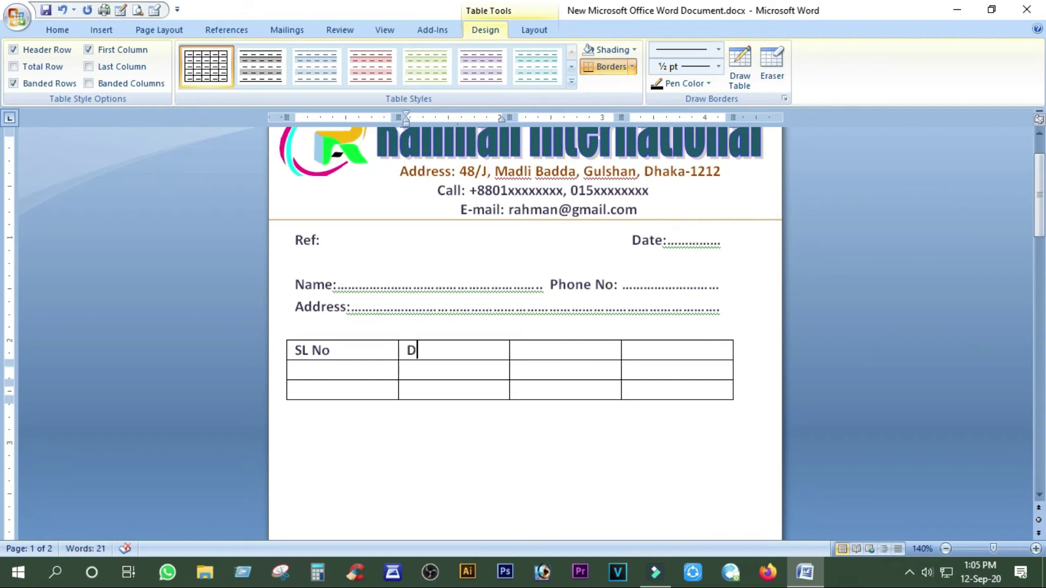
type("iscription")
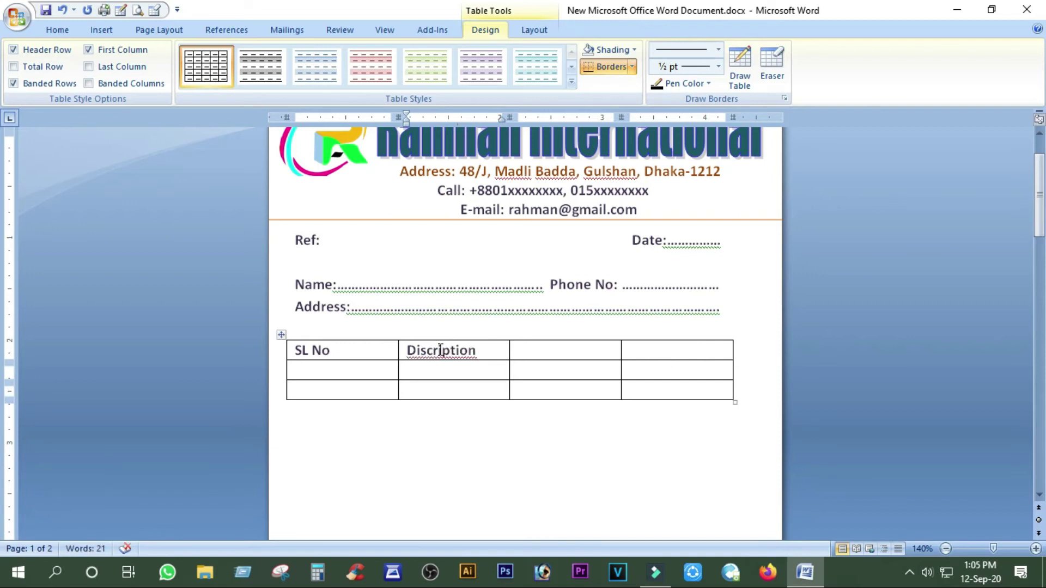
right_click(440, 350)
left_click(507, 157)
left_click(530, 349)
type("Ret")
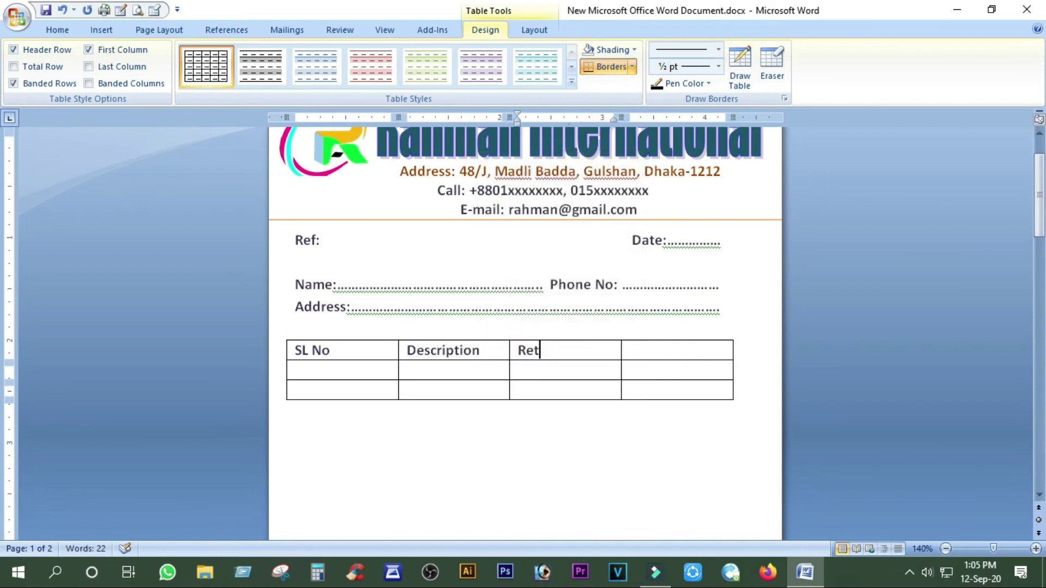
key("Tab")
type("TK")
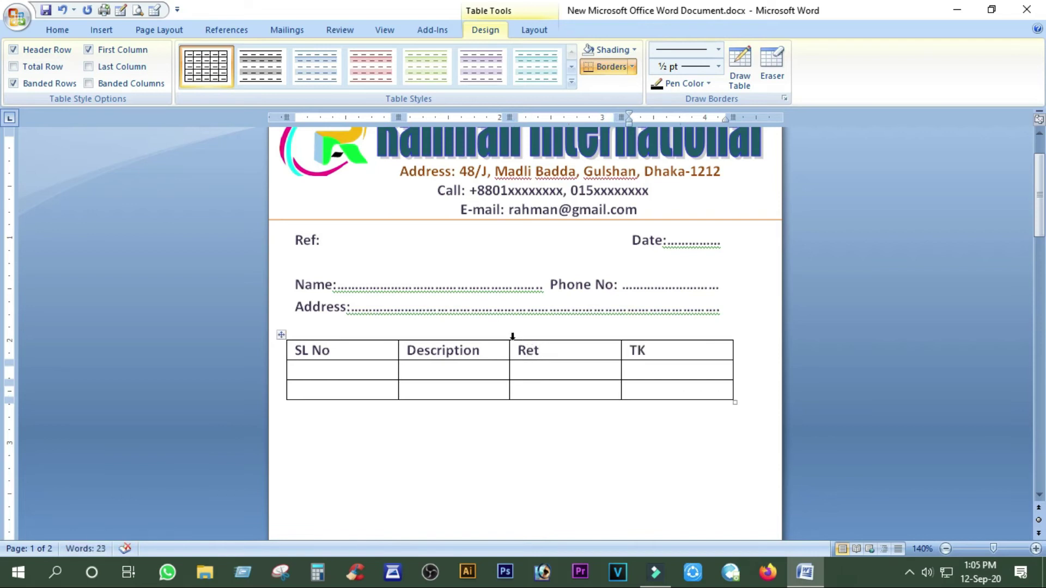
- Drag the column borders to narrow SL No, Ret and TK and widen Description
left_click_drag(398, 371, 339, 370)
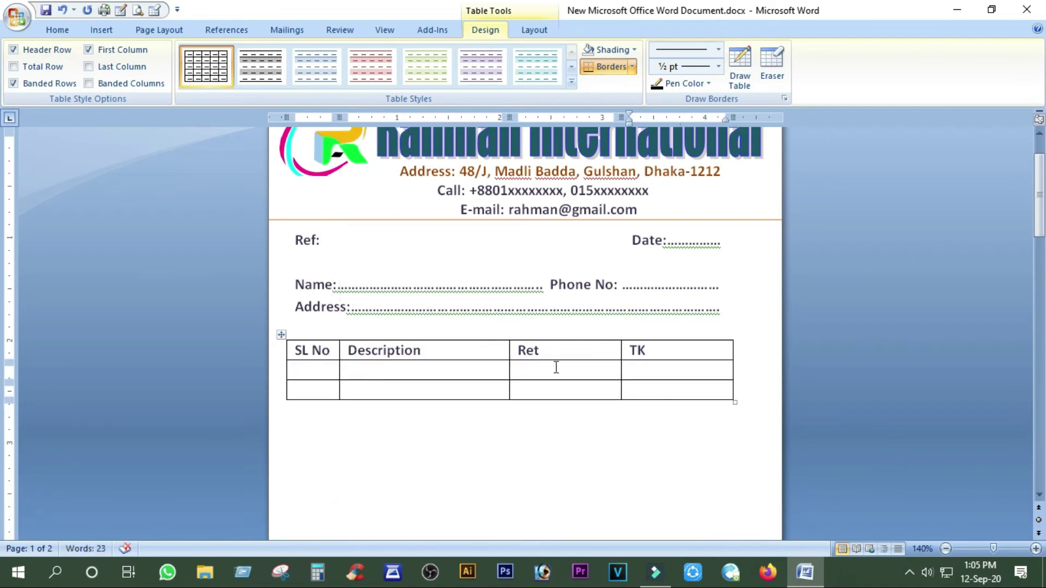
mouse_move(620, 368)
left_mouse_down()
mouse_move(667, 368)
mouse_move(653, 372)
left_mouse_up()
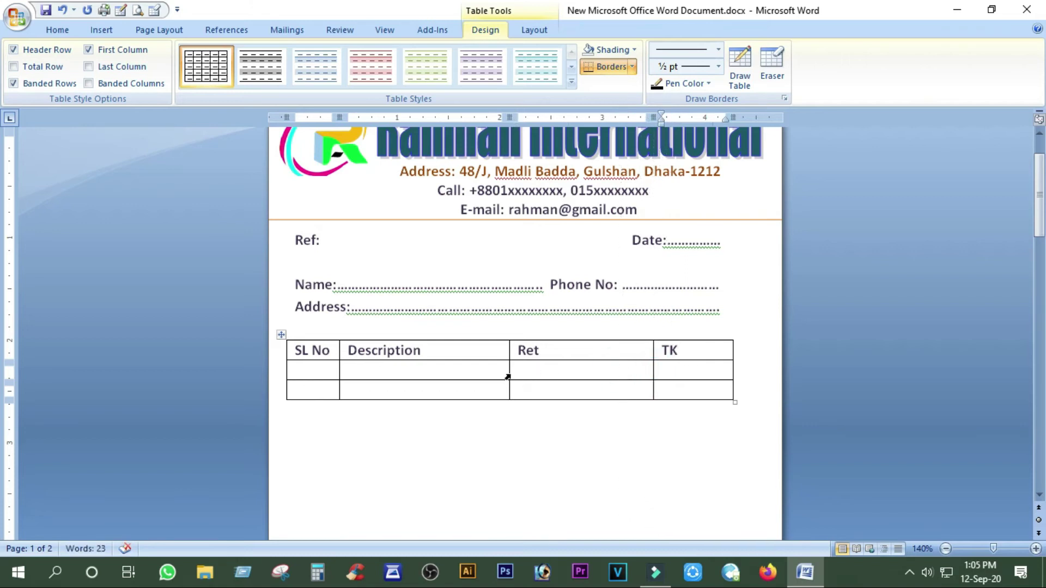
left_click_drag(509, 371, 602, 372)
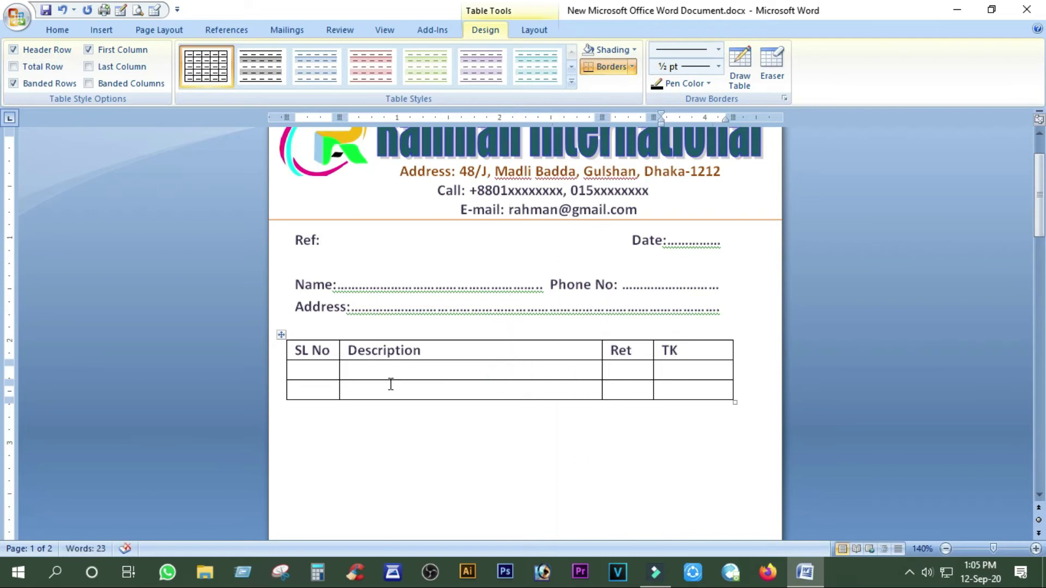
left_click(474, 370)
left_click_drag(290, 352, 657, 355)
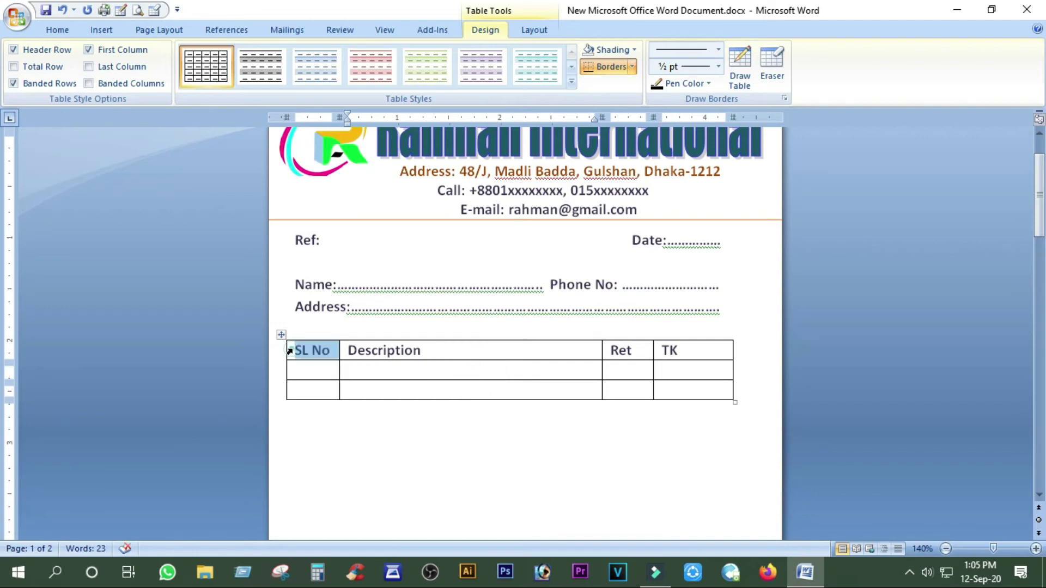
left_click(57, 30)
left_click(131, 79)
left_click(130, 79)
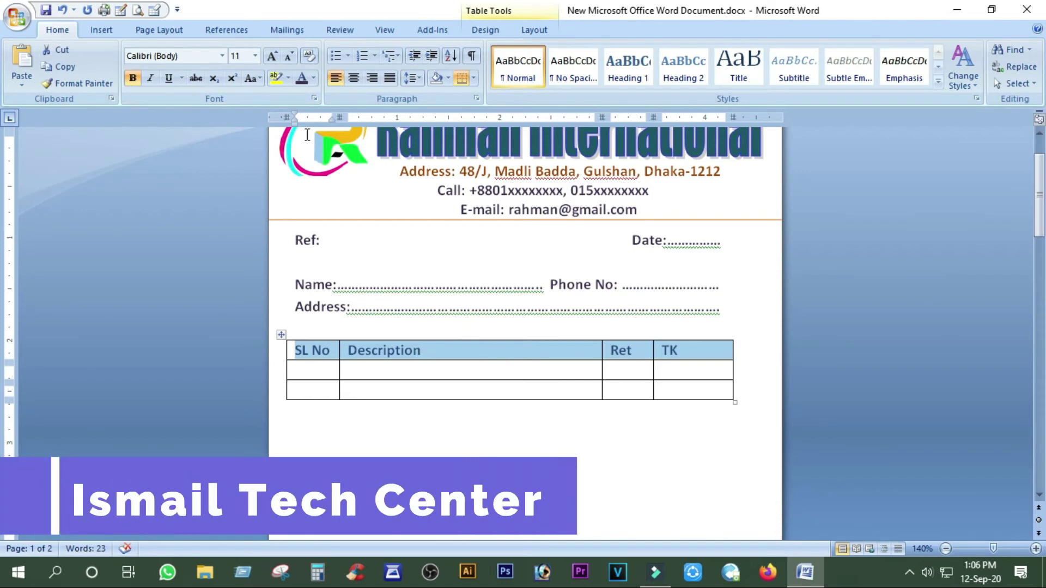
left_click(314, 79)
left_click(302, 97)
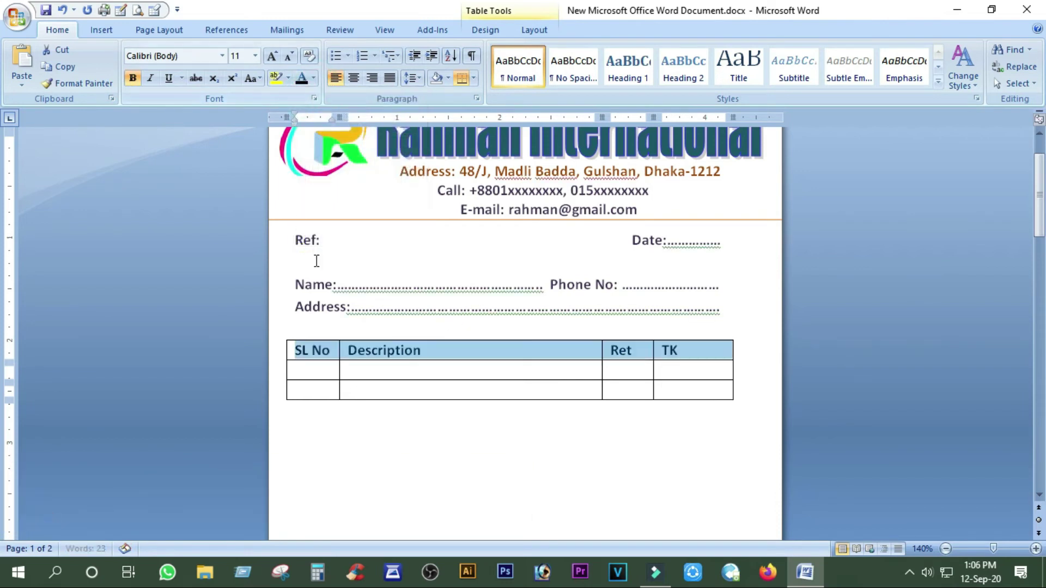
left_click(302, 281)
left_click_drag(728, 310, 297, 240)
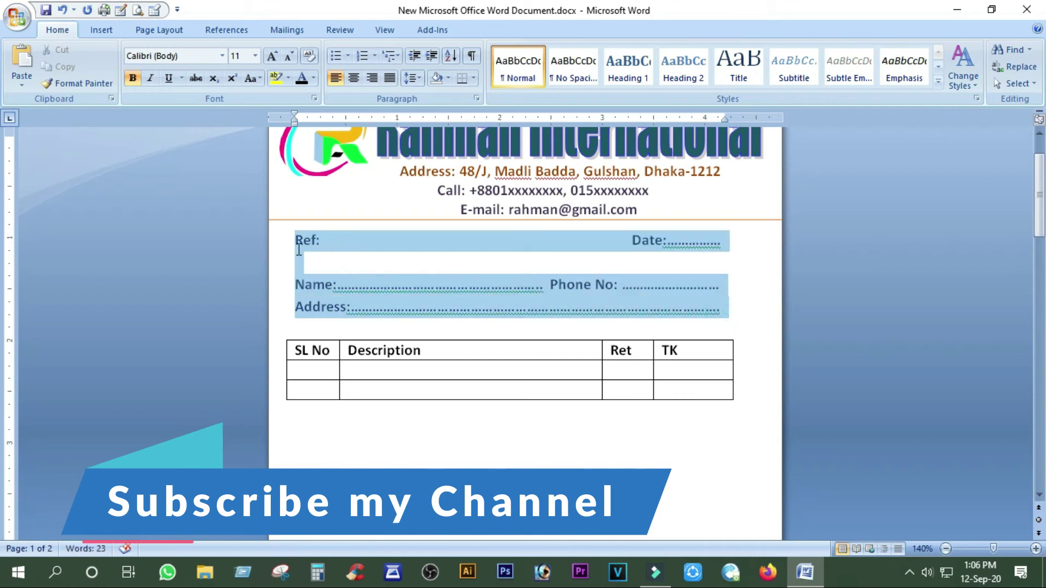
left_click(319, 286)
left_click_drag(730, 309, 295, 284)
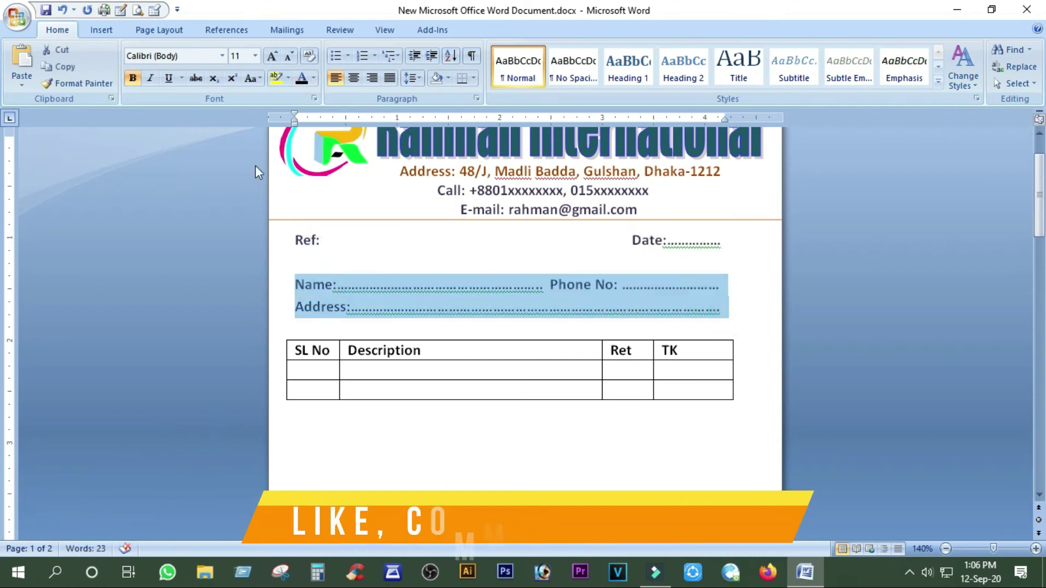
left_click(443, 357)
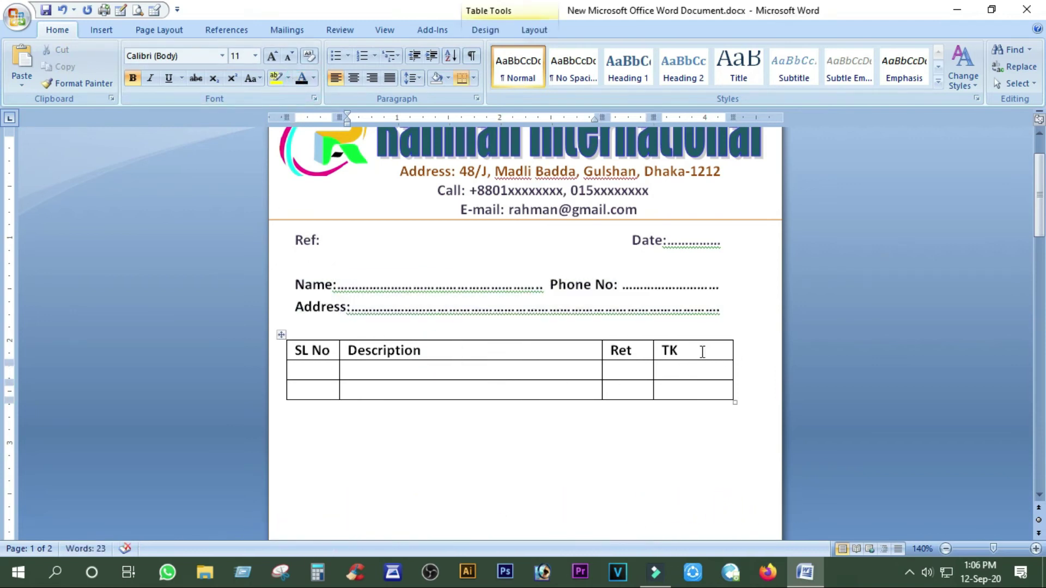
left_click(301, 318)
- Shrink the empty line above the table to size 4 and add a line in the first SL No cell
key("ctrl+bracketleft")
key("ctrl+bracketleft")
key("ctrl+bracketleft")
key("ctrl+bracketleft")
key("ctrl+bracketleft")
key("ctrl+bracketleft")
key("ctrl+bracketleft")
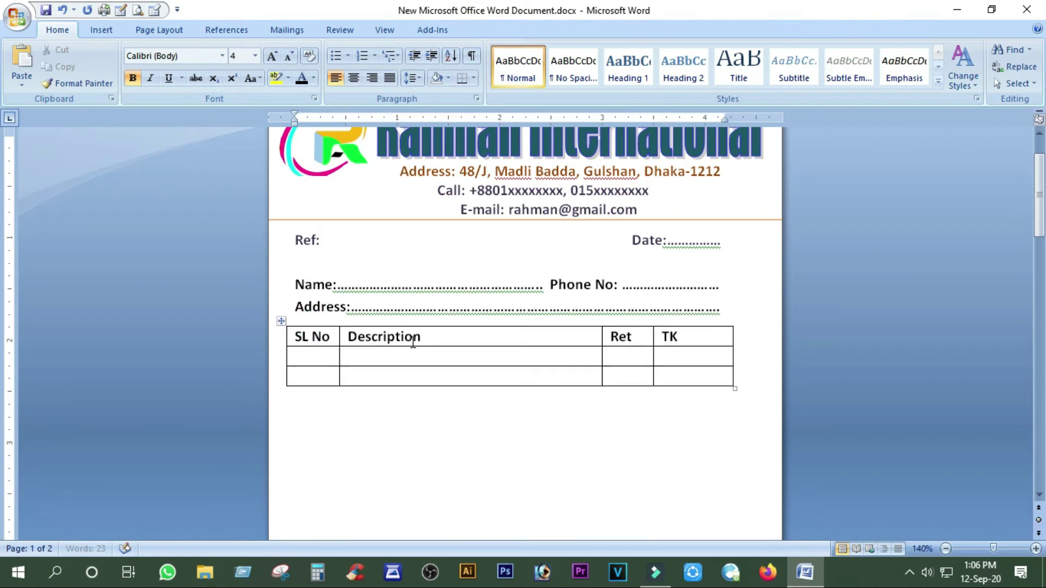
left_click(323, 361)
key("Return")
key("Return")
key("Return")
key("Return")
key("Return")
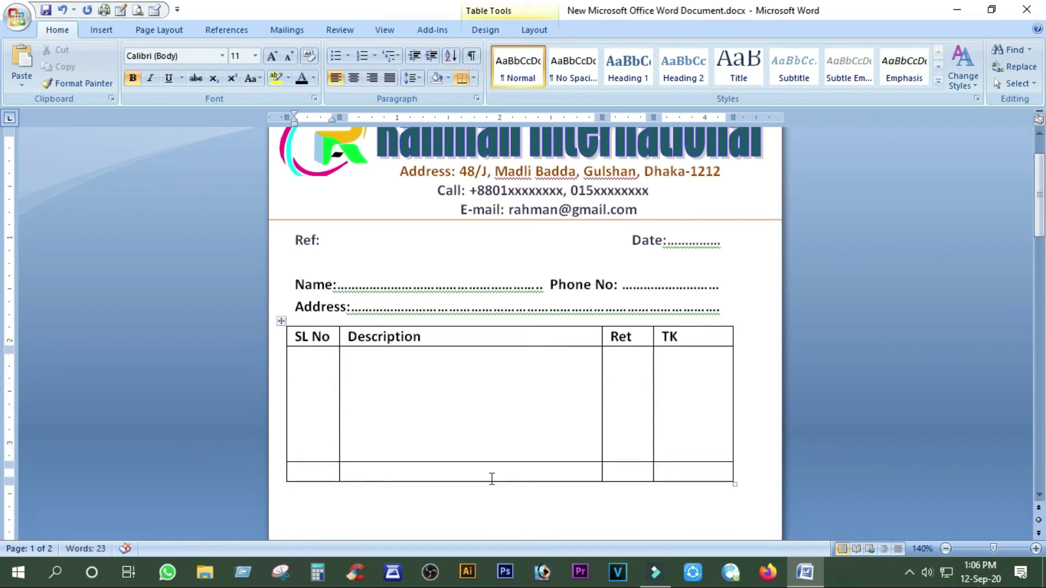
left_click(154, 10)
- Erase the bottom row's inner borders to merge its cells and type 'Total:' there
left_click(342, 471)
left_click(600, 472)
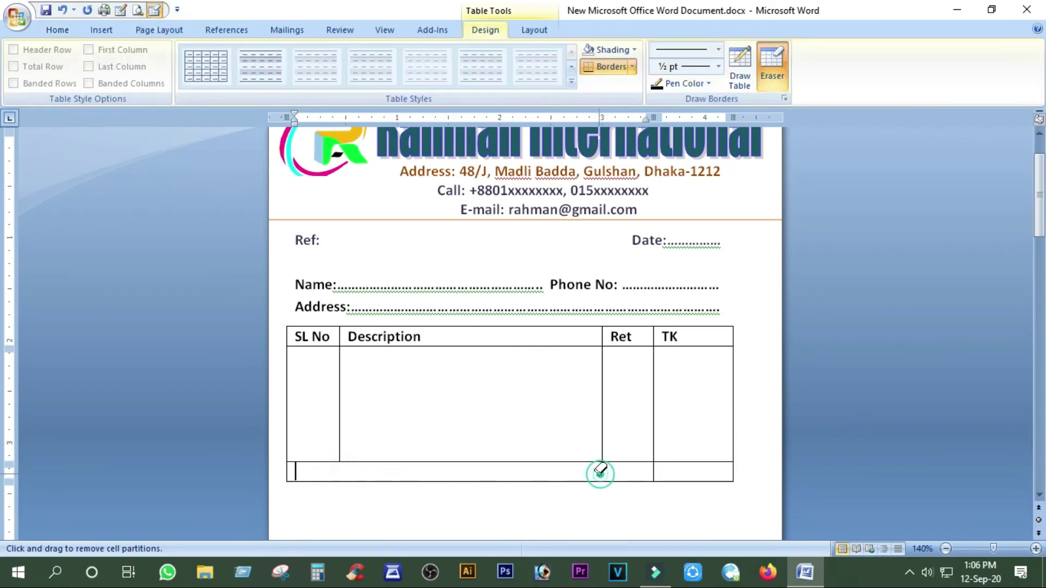
key("Escape")
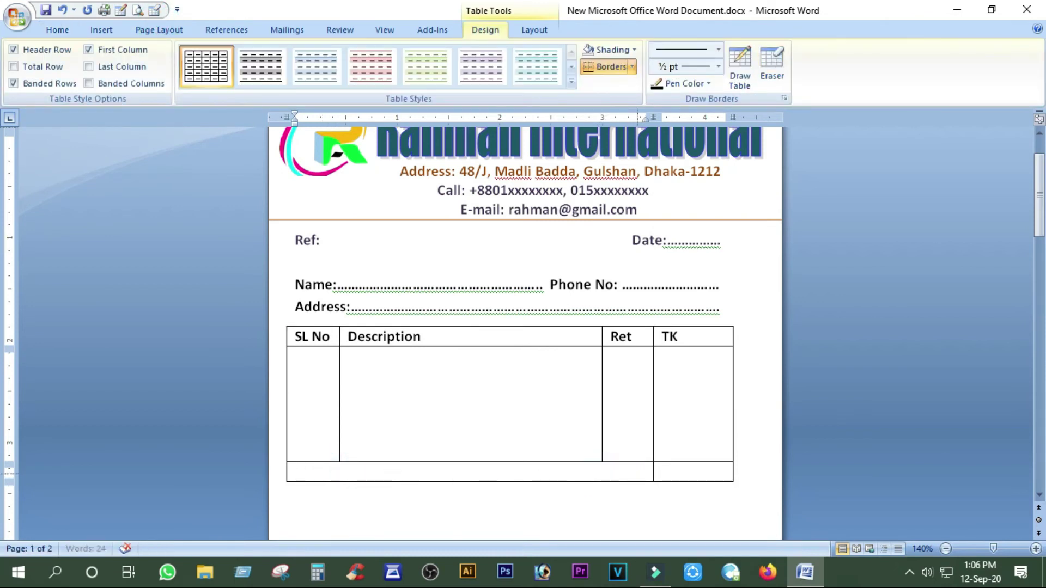
left_click(57, 30)
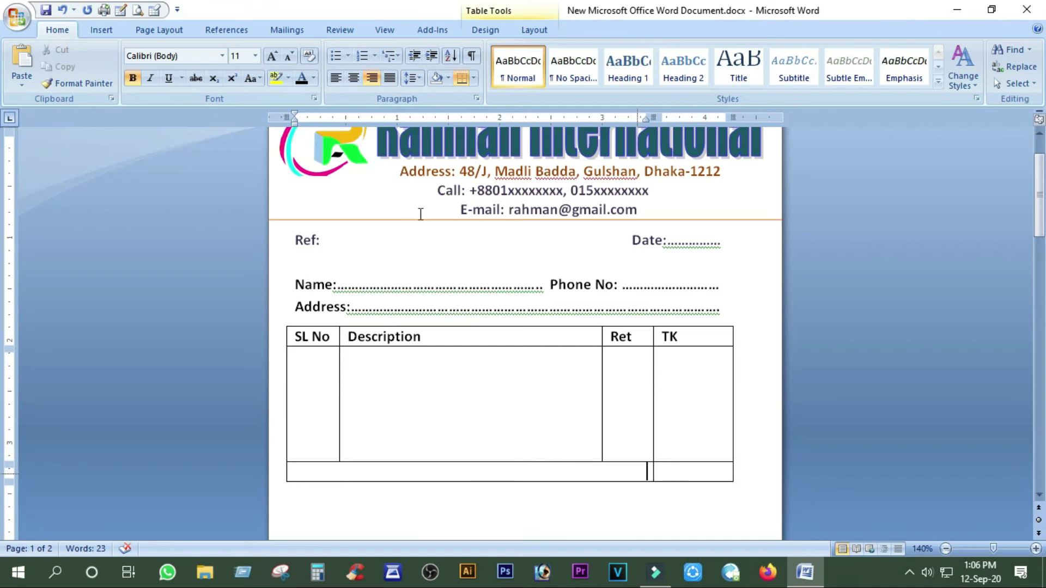
type("Total")
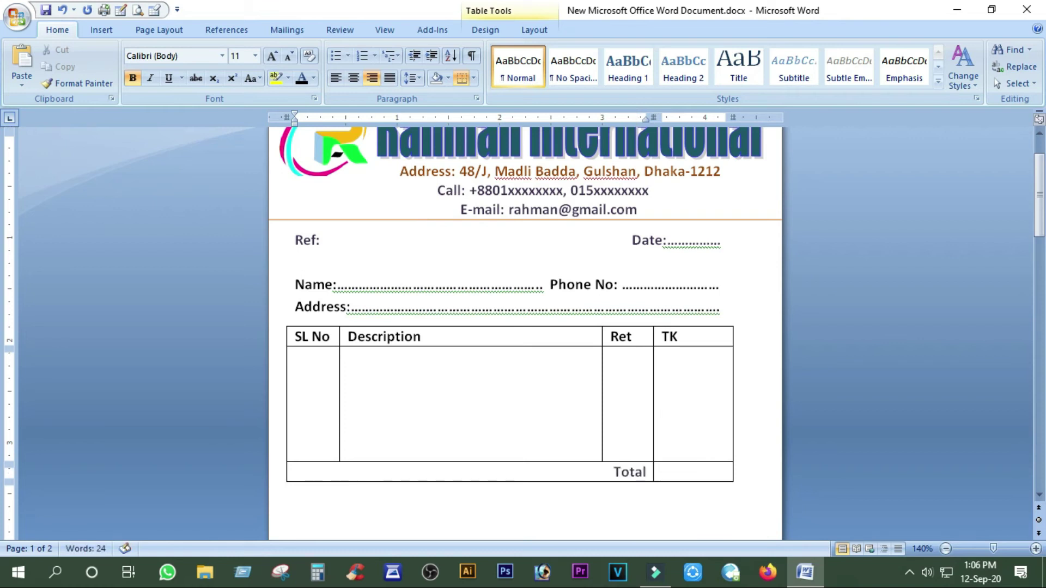
type(":")
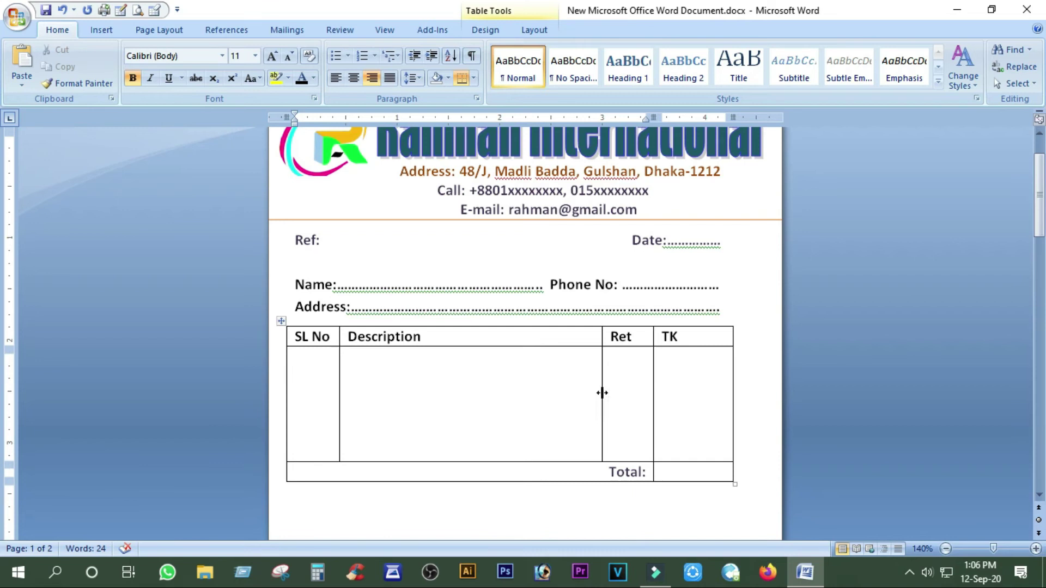
- Add three more blank lines in the SL No item cell to lengthen the item row
left_click(562, 429)
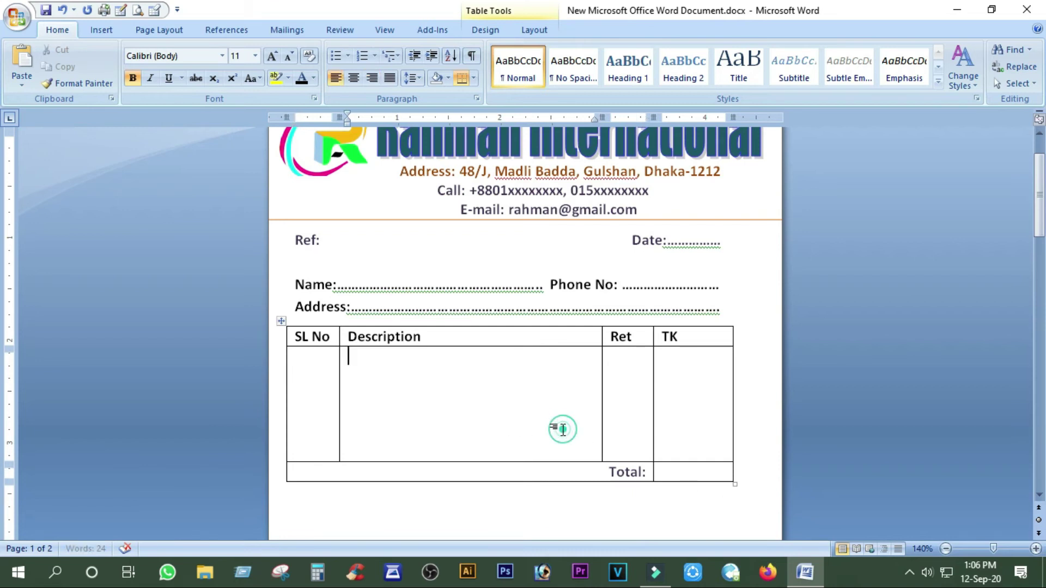
left_click(329, 400)
key("Return")
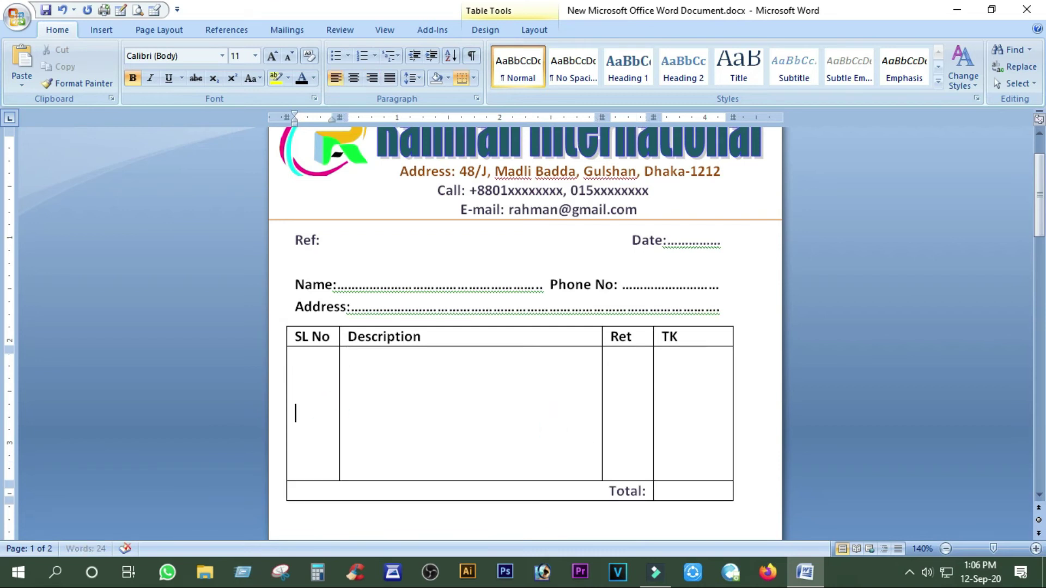
key("Return")
key("Return")
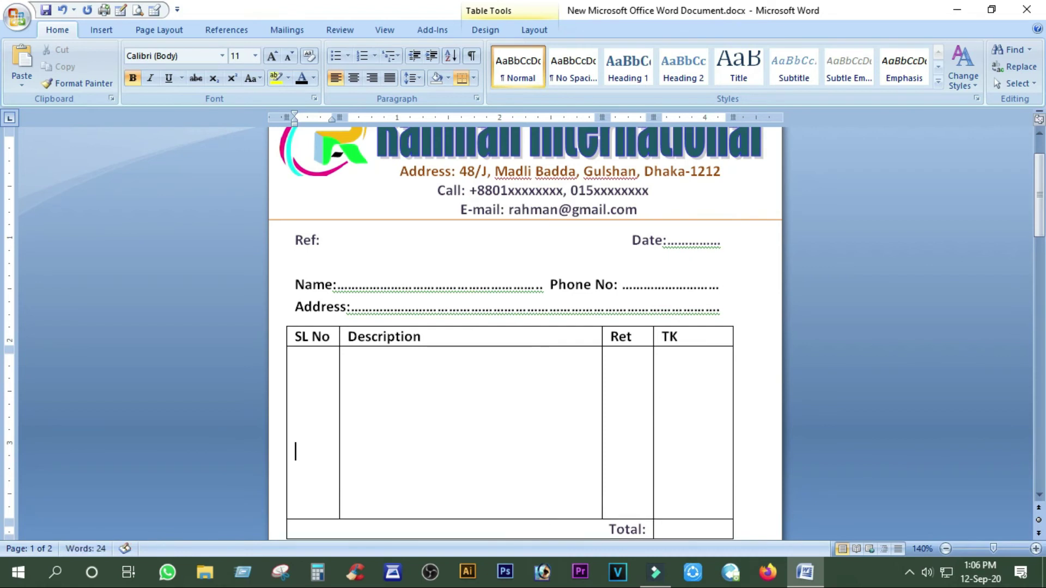
scroll(425, 401, "down", 2)
scroll(470, 383, "down", 6)
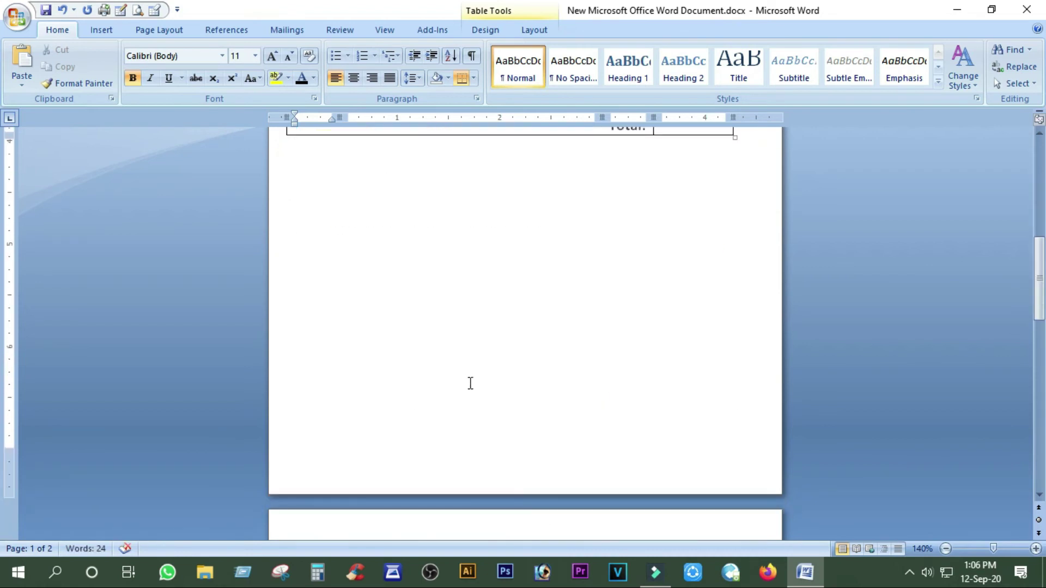
scroll(470, 383, "up", 3)
scroll(470, 383, "up", 1)
scroll(470, 383, "up", 2)
scroll(470, 383, "up", 1)
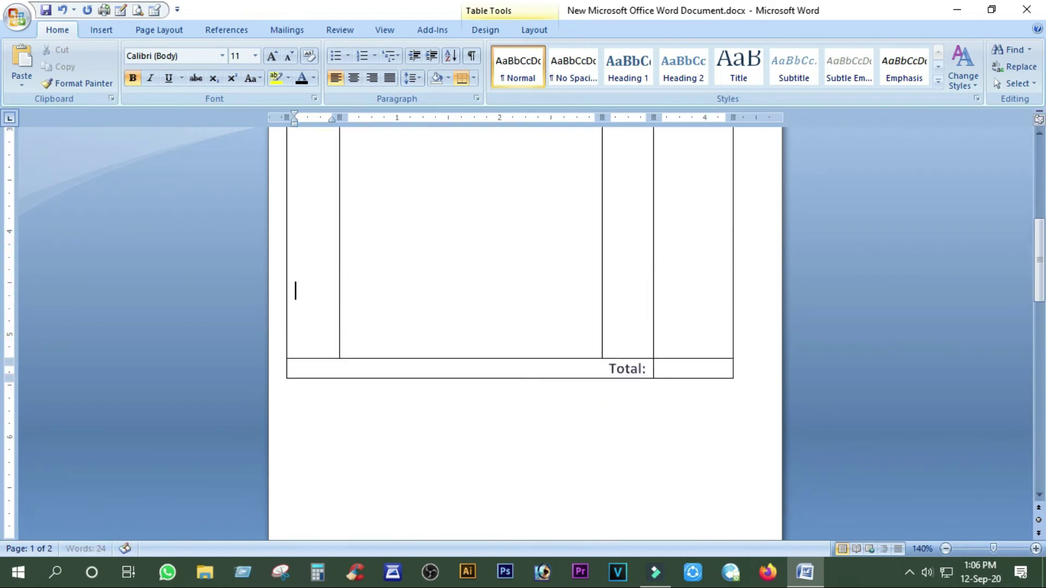
key("Return")
scroll(509, 425, "down", 4)
- Type the customer signature caption below the table, correcting Costomar and Singnature
scroll(509, 425, "down", 2)
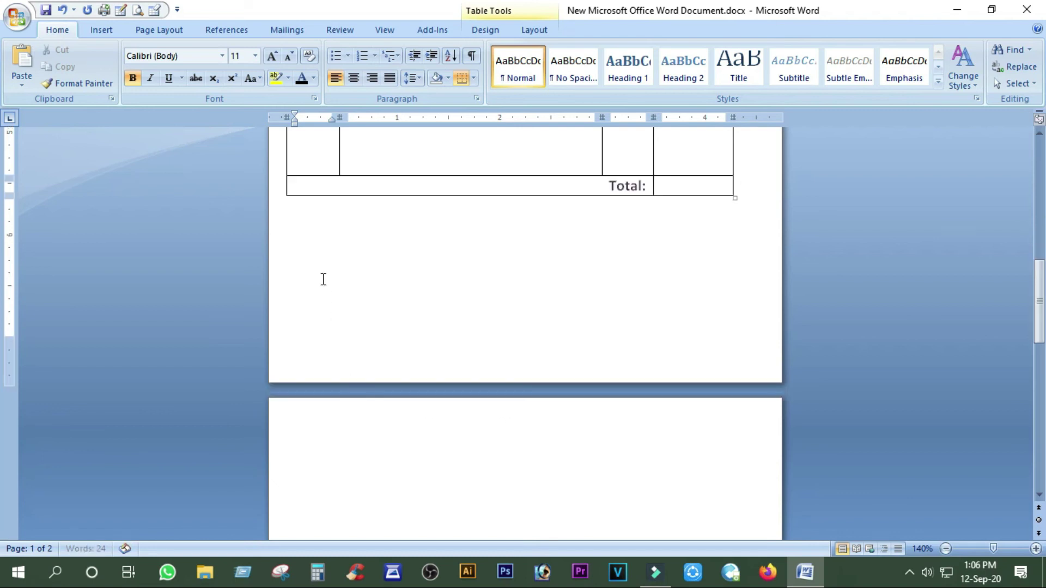
left_click(319, 263)
type("Co")
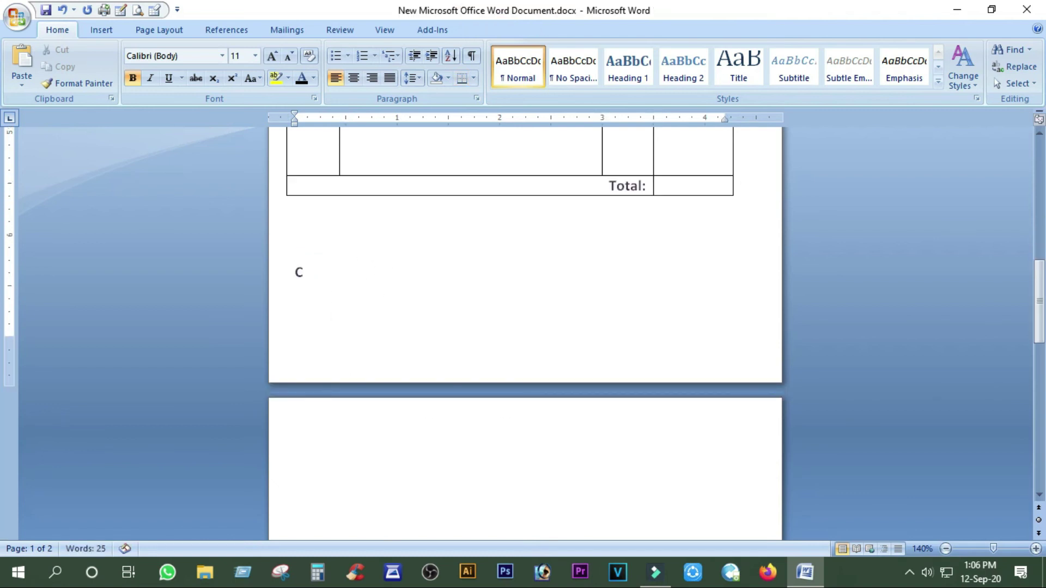
type("st")
key("BackSpace")
key("BackSpace")
type("tomar ")
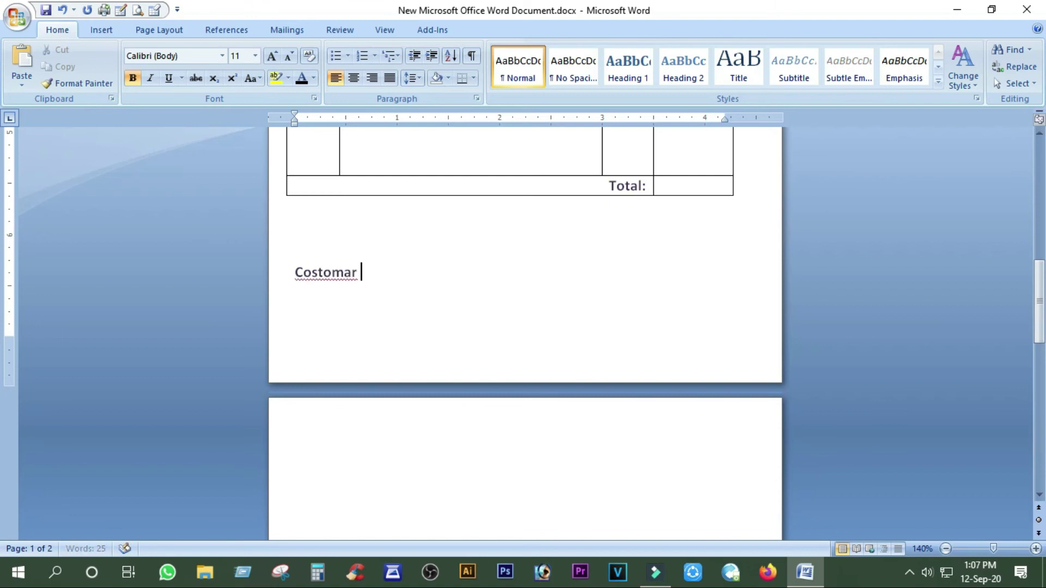
type("Si")
type("ng")
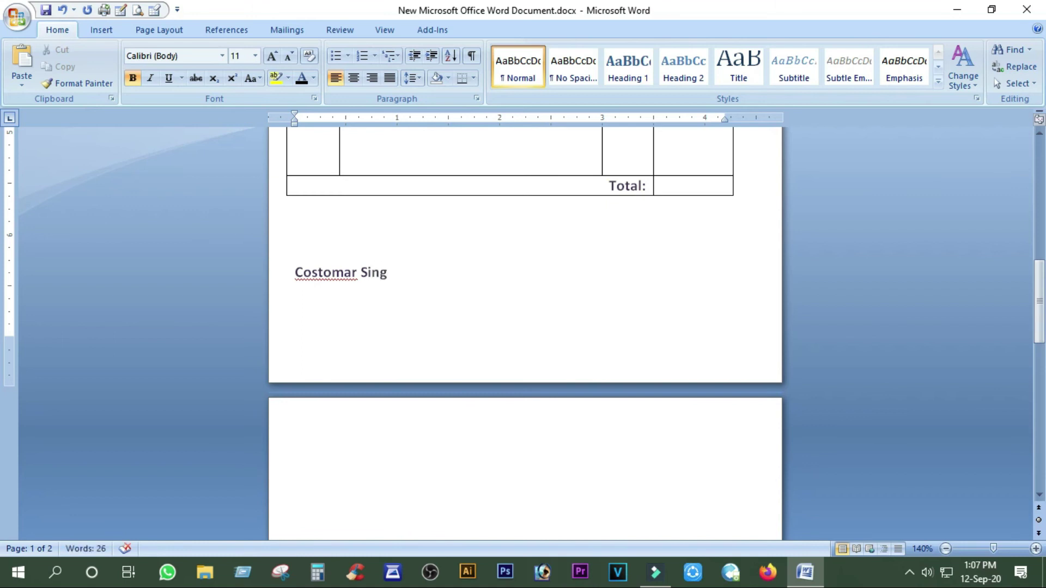
type("nature")
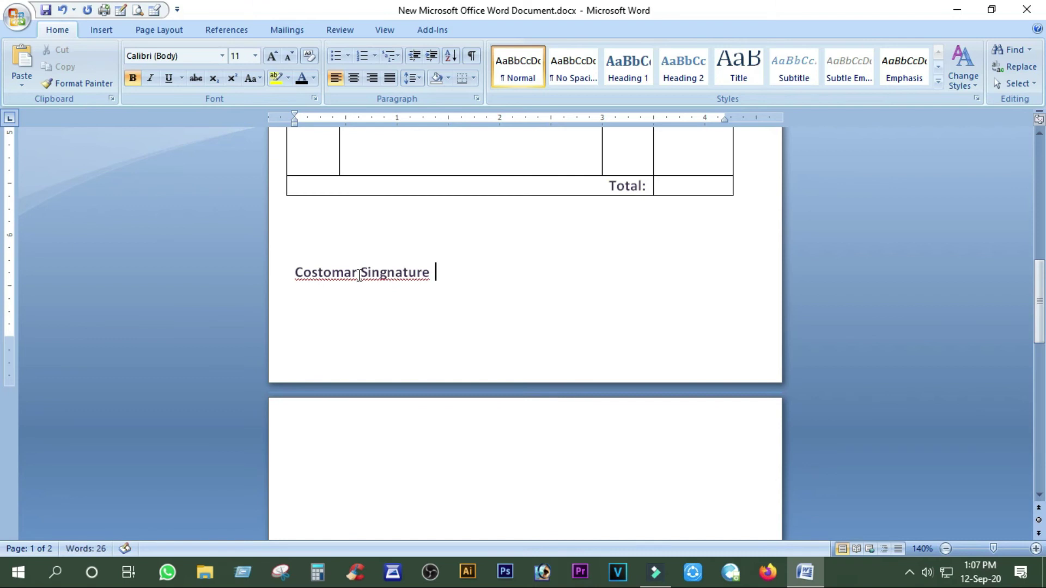
right_click(324, 279)
left_click(382, 289)
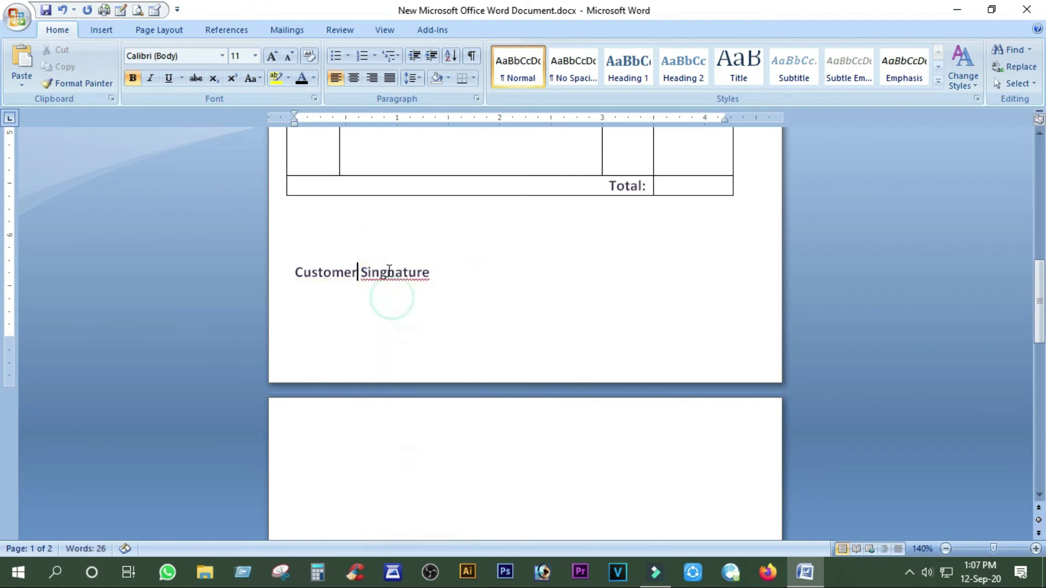
right_click(406, 279)
left_click(442, 290)
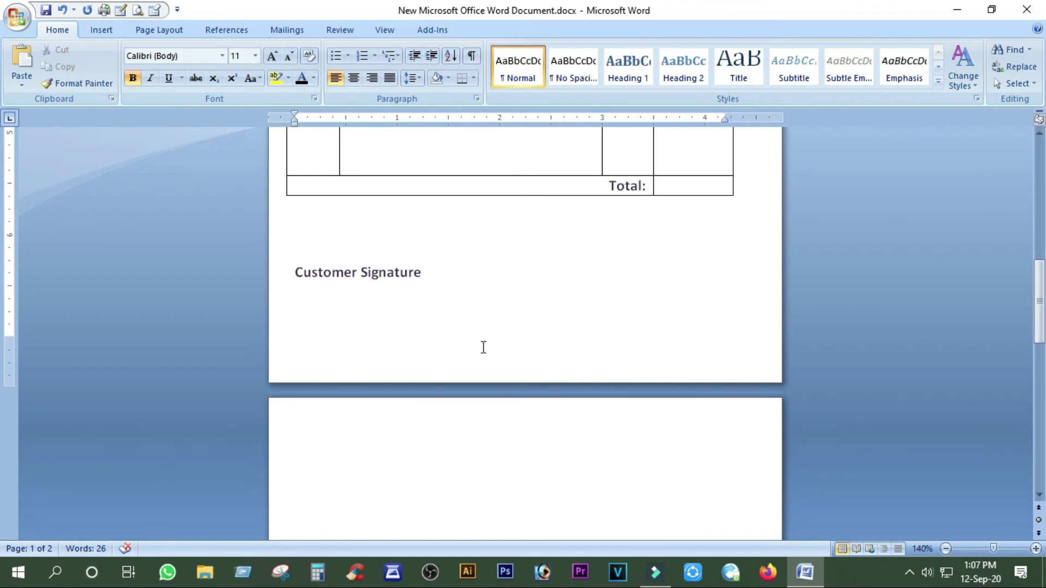
- Remove the empty second page and paste 'Signature of Seller' as text only
key("BackSpace")
type("Signature of Seller")
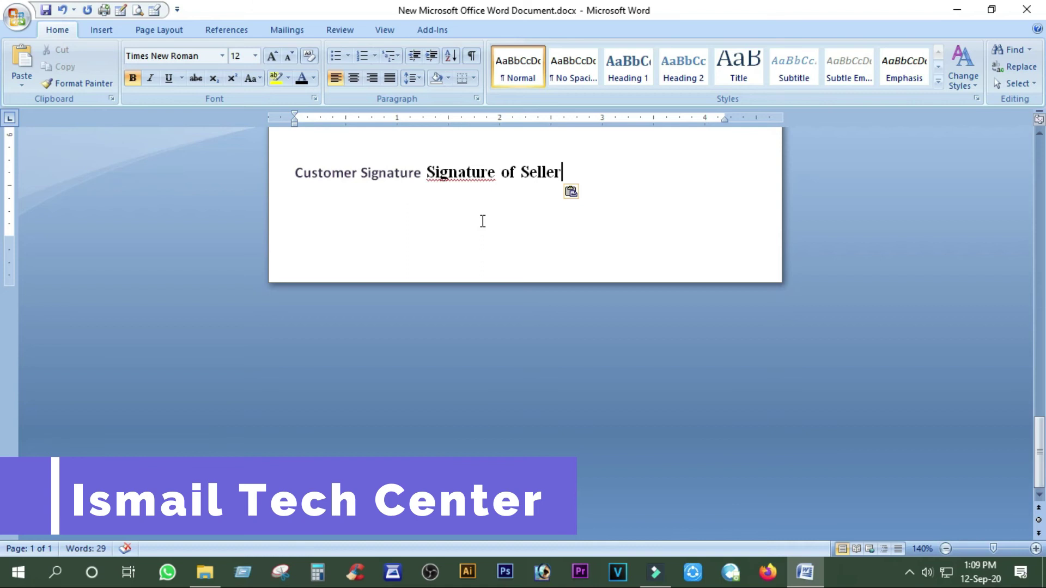
left_click(571, 191)
left_click(613, 246)
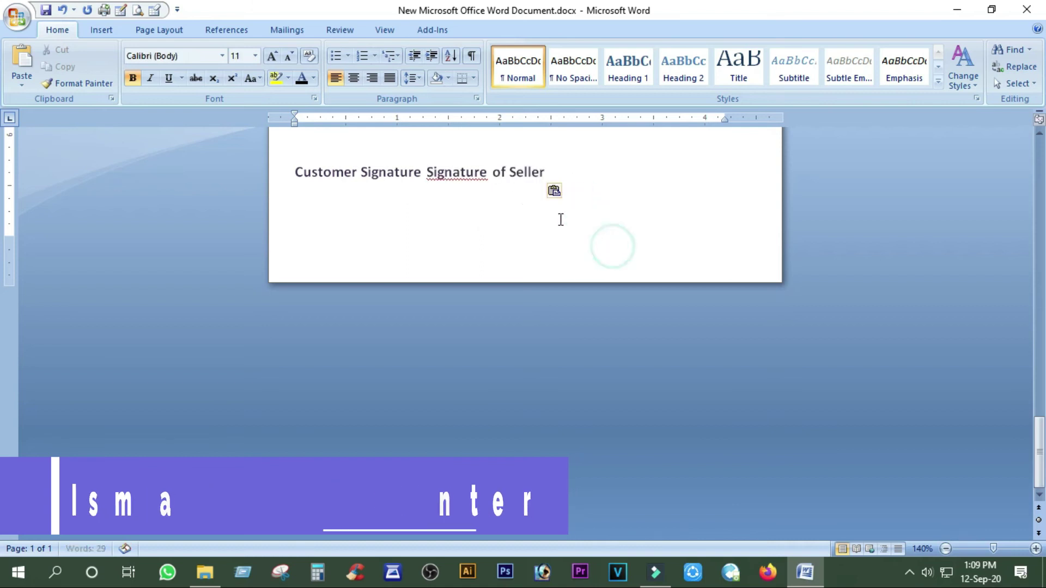
right_click(434, 173)
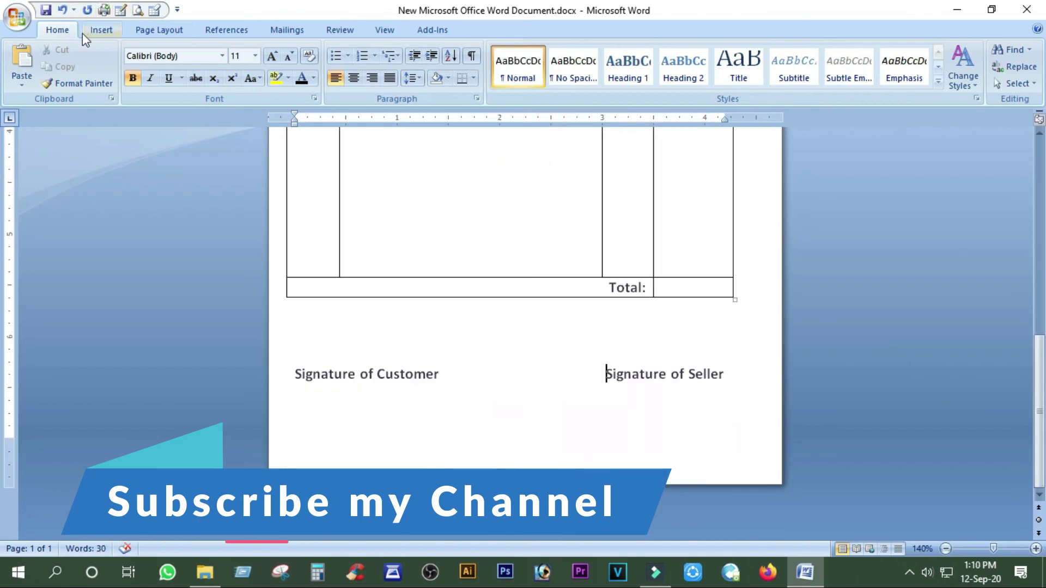
- Draw straight lines above 'Signature of Customer' and 'Signature of Seller', then type 'In Word:' beneath the table
left_click(98, 31)
left_click(232, 68)
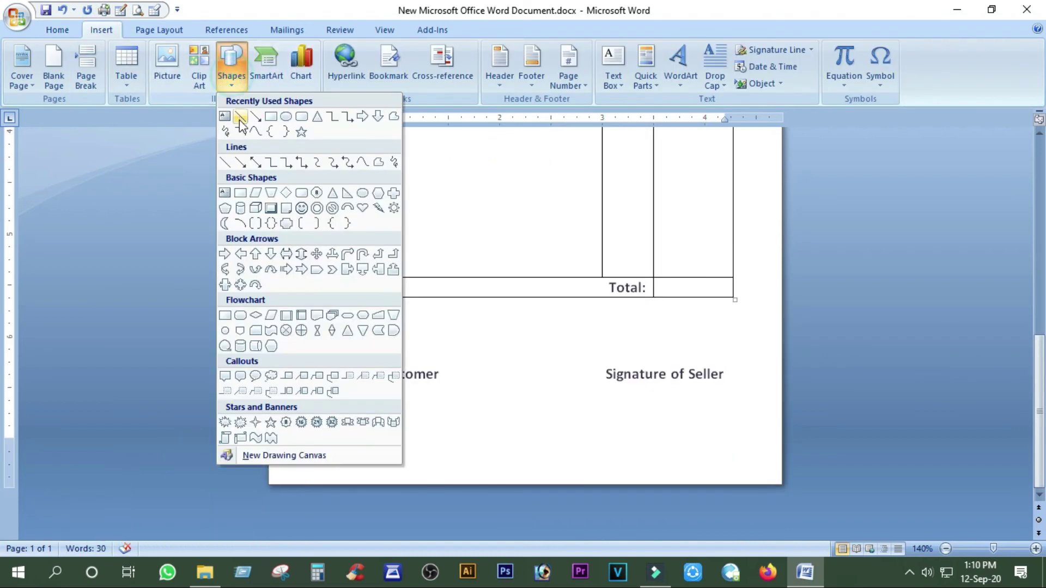
left_click(240, 117)
left_click_drag(287, 364, 440, 365)
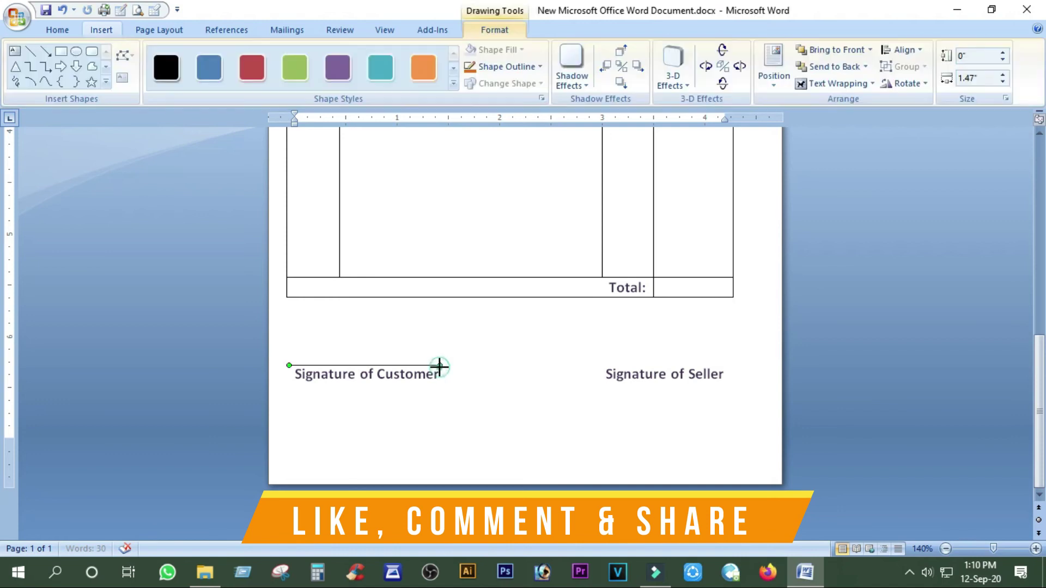
left_click(30, 50)
left_click_drag(596, 365, 724, 362)
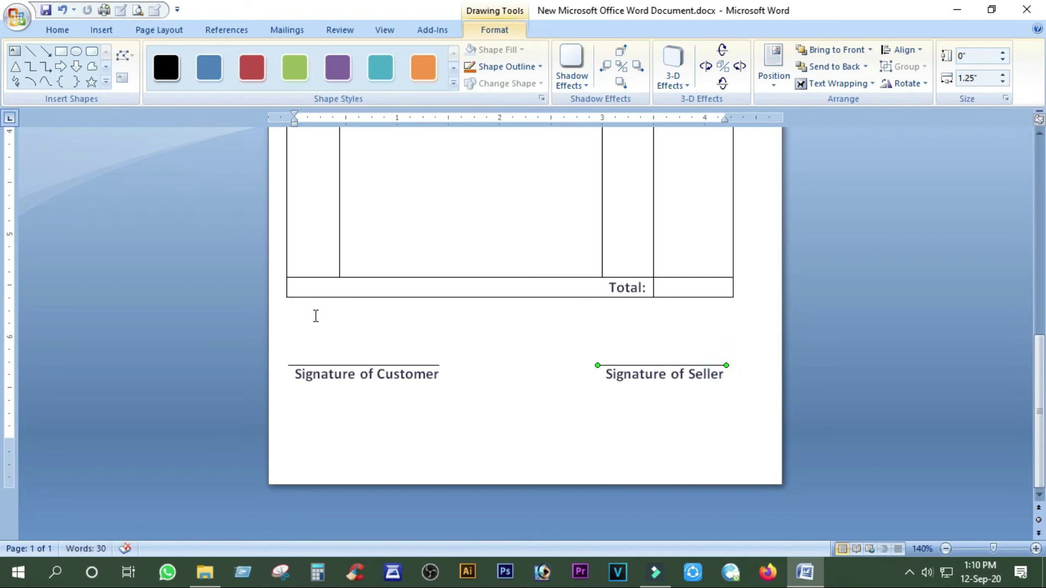
left_click(304, 305)
type("In Word:")
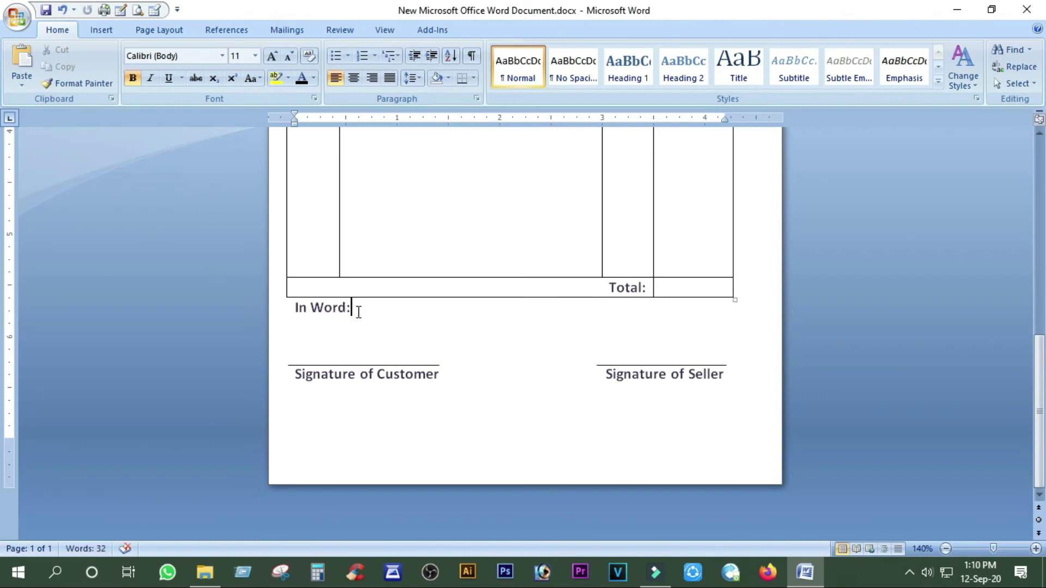
left_click_drag(358, 312, 297, 308)
left_click(362, 316)
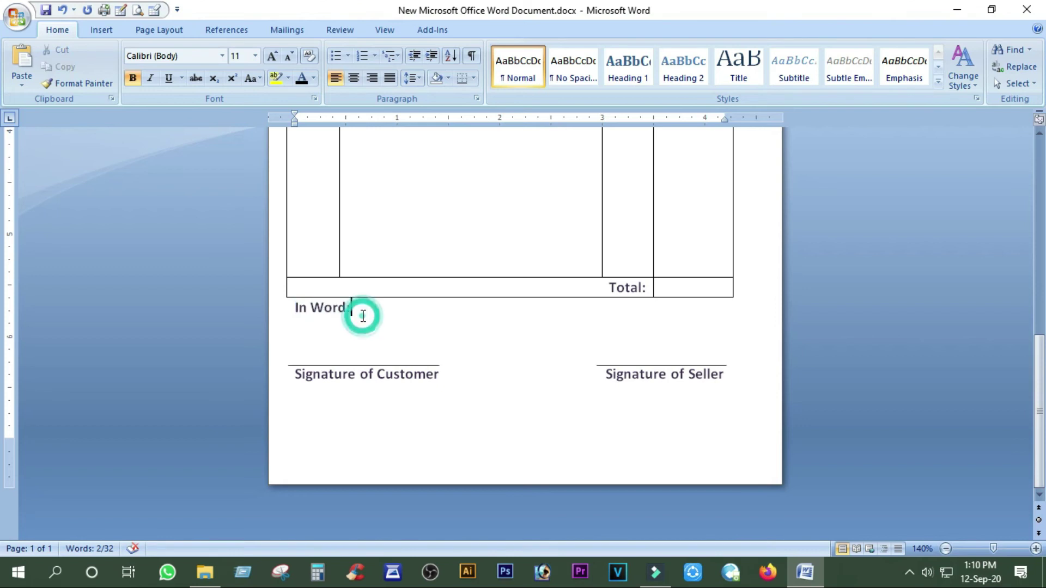
type("....")
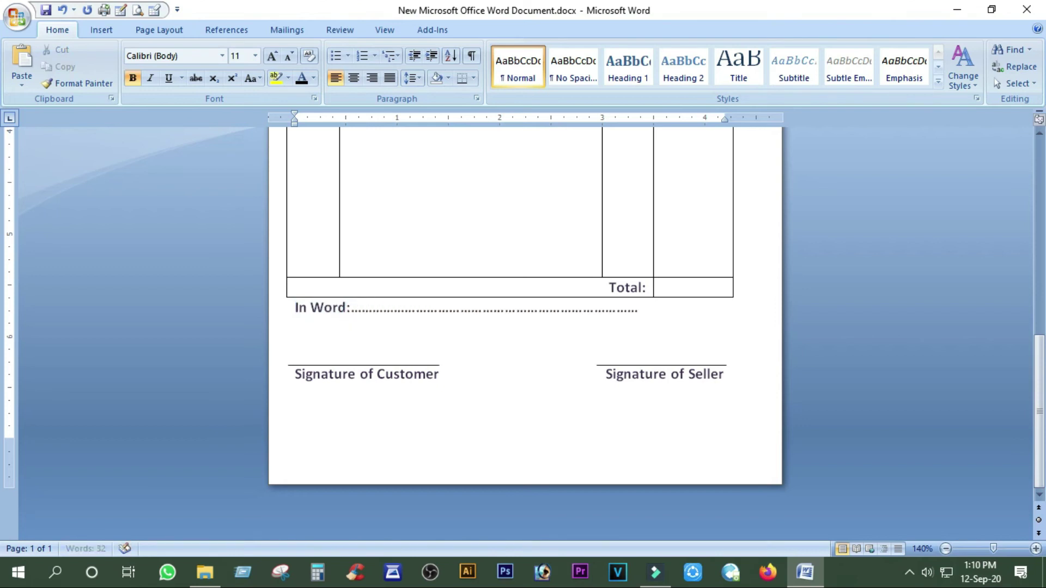
type("...")
key("Return")
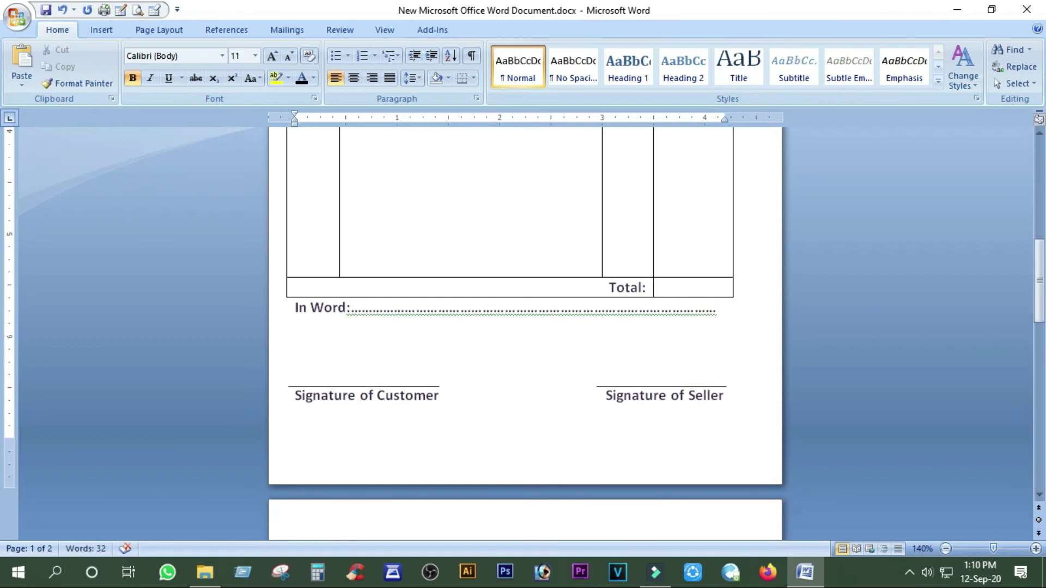
key("Return")
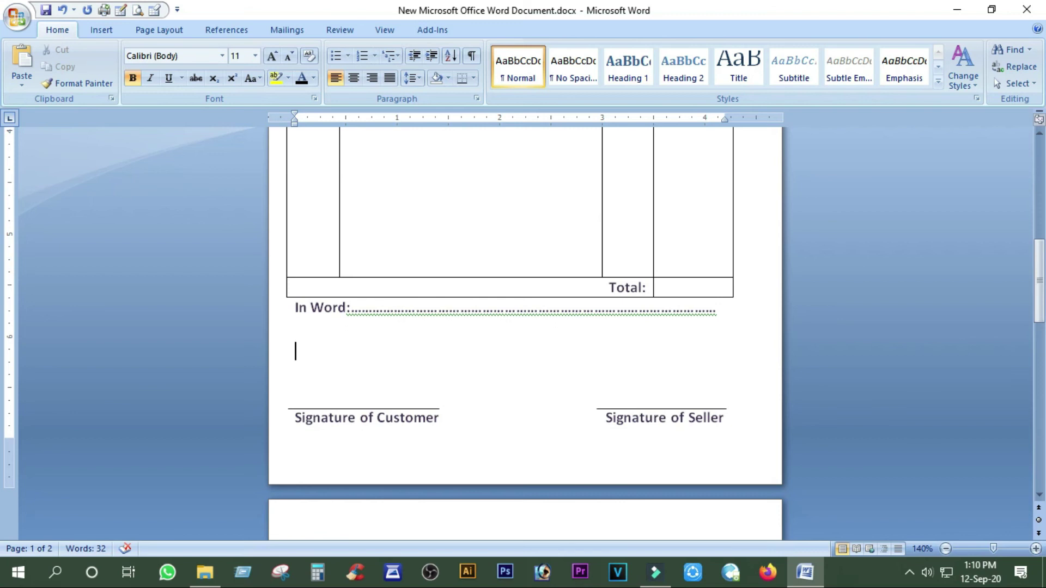
scroll(414, 360, "down", 5)
left_click(382, 311)
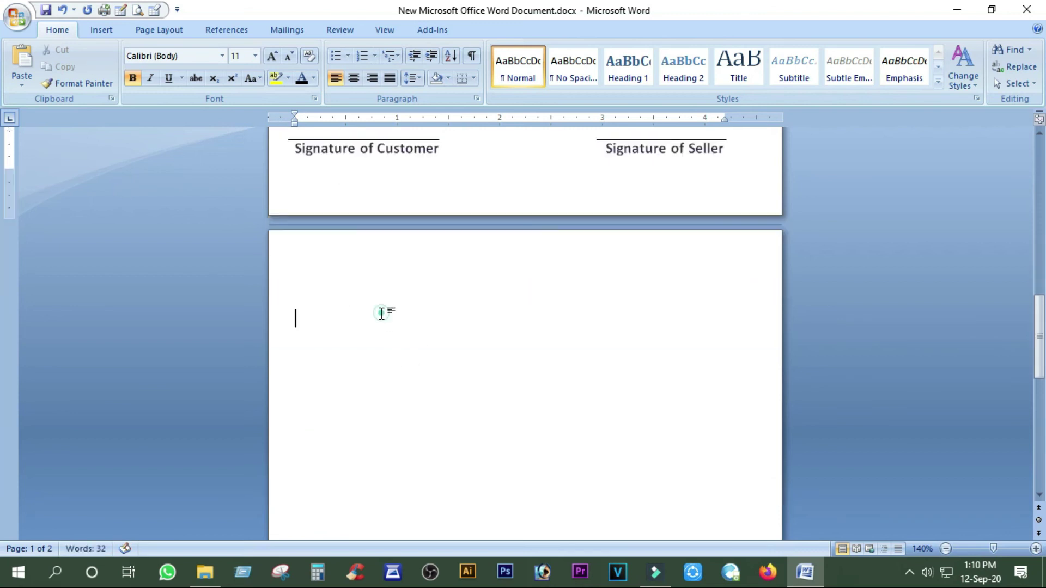
key("BackSpace")
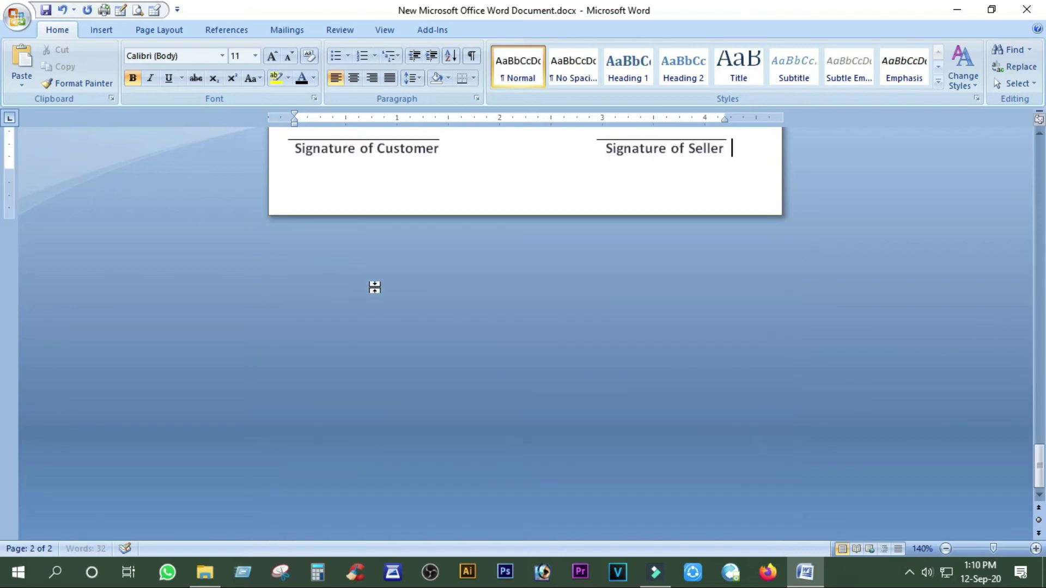
scroll(381, 289, "up", 8)
scroll(433, 284, "up", 3)
scroll(443, 282, "down", 1)
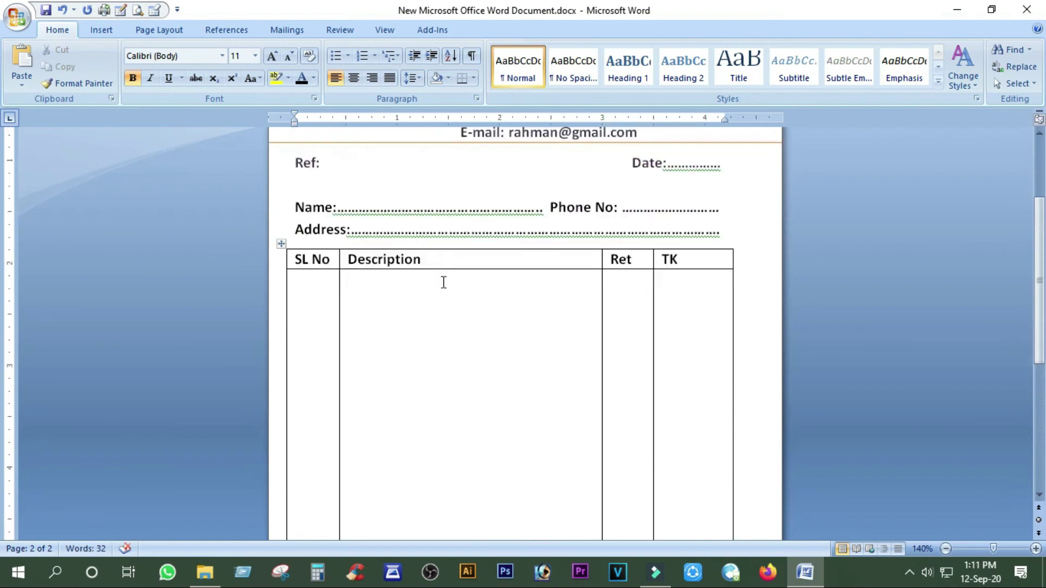
scroll(425, 283, "down", 1)
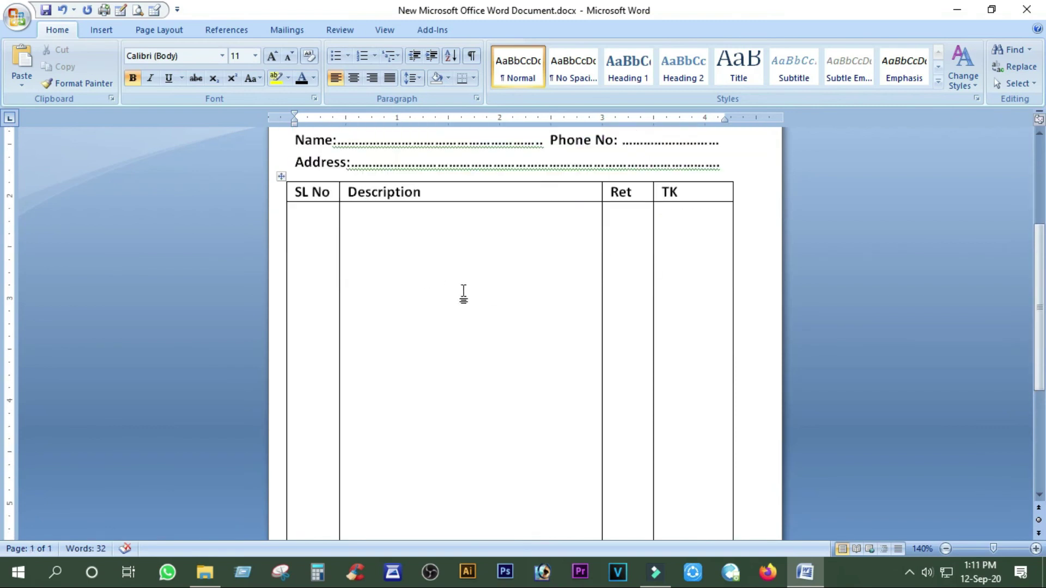
scroll(427, 290, "up", 1)
scroll(434, 288, "up", 1)
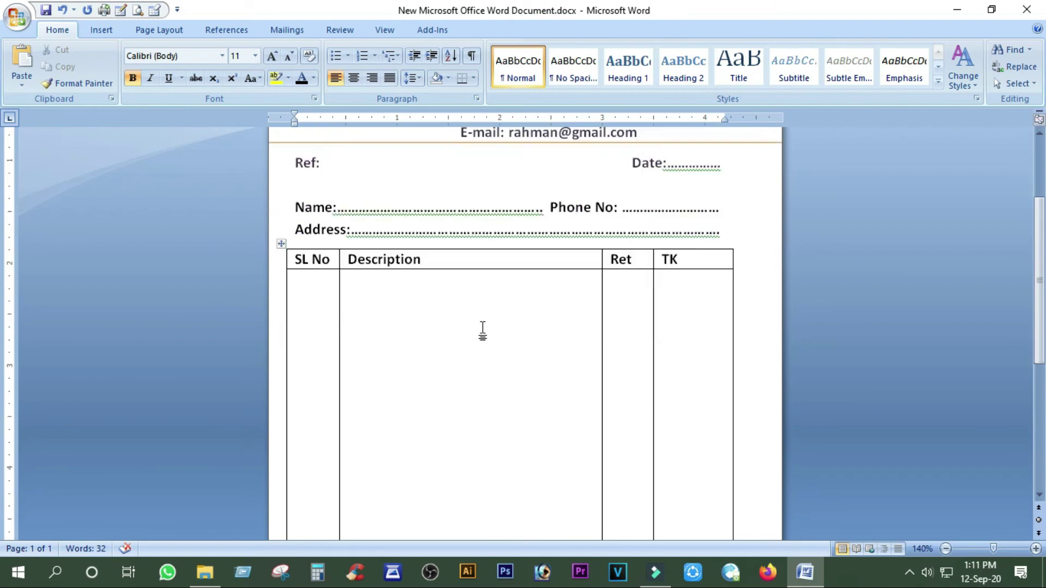
scroll(466, 338, "up", 3)
scroll(466, 337, "down", 3)
- Set custom page margins to 0.55" left and 0.25" right
left_click(159, 29)
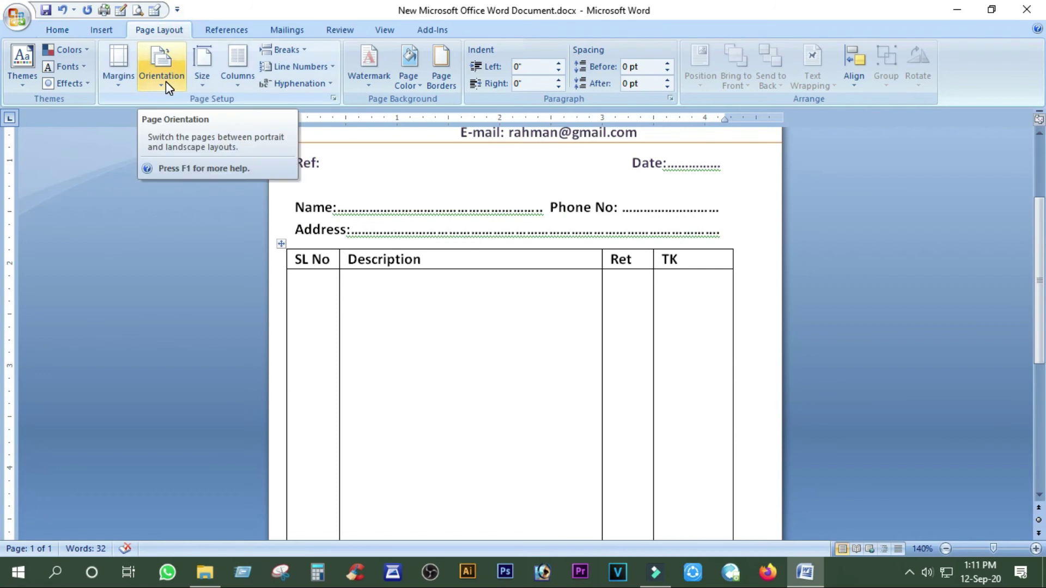
left_click(117, 84)
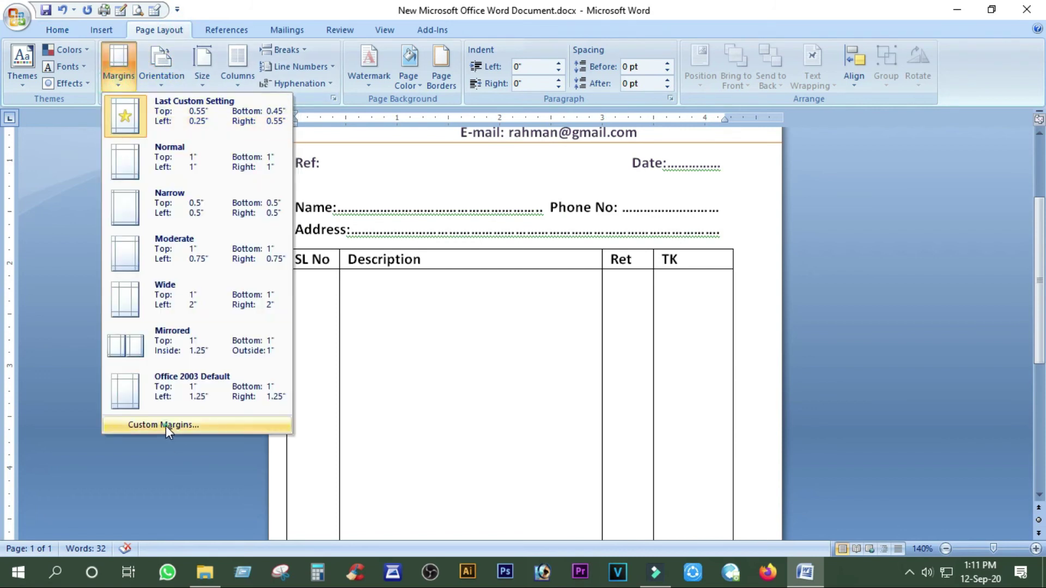
left_click(165, 426)
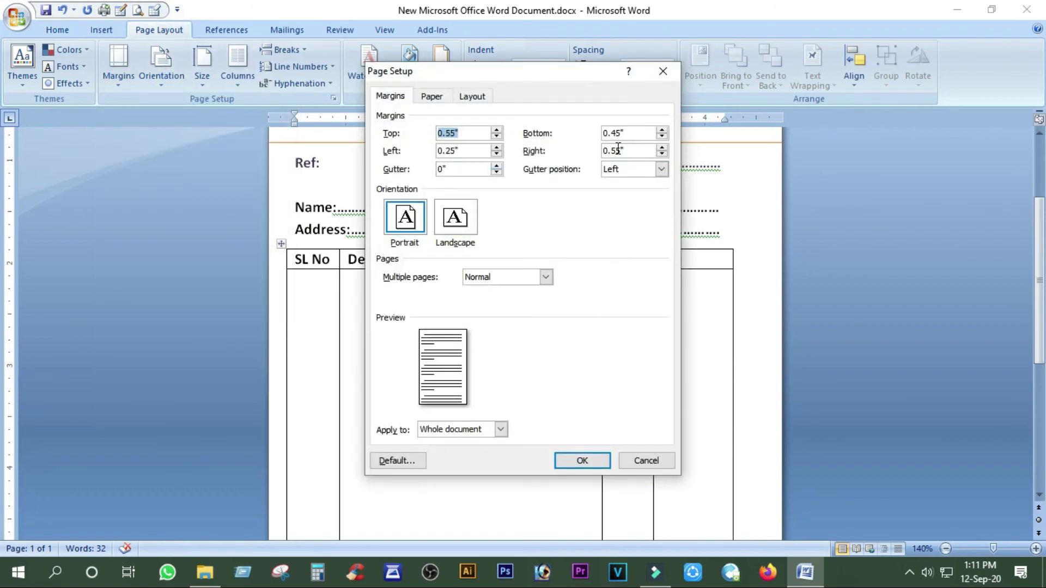
left_click_drag(626, 149, 606, 151)
double_click(457, 151)
type(".55")
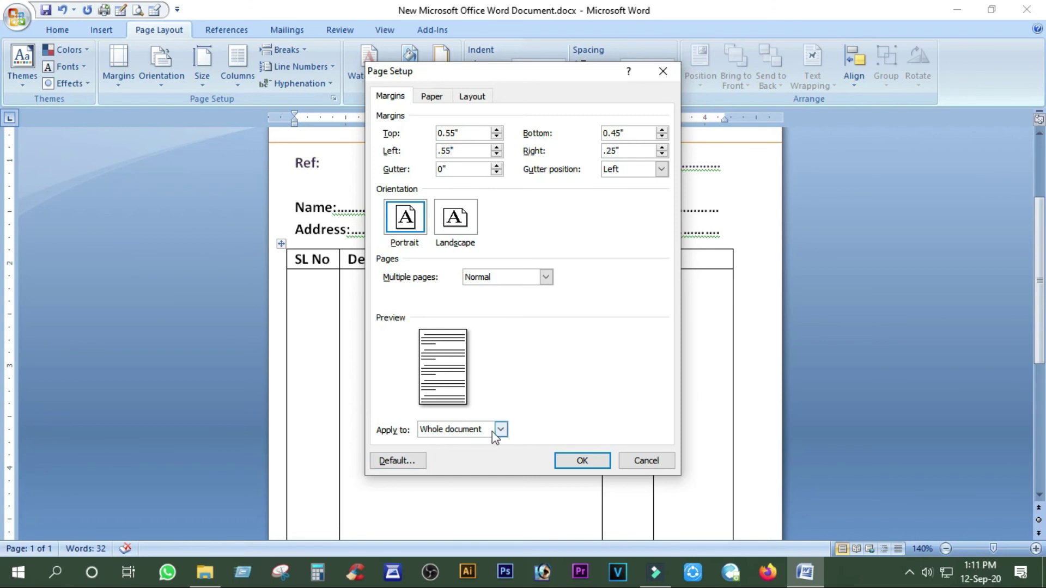
left_click(582, 460)
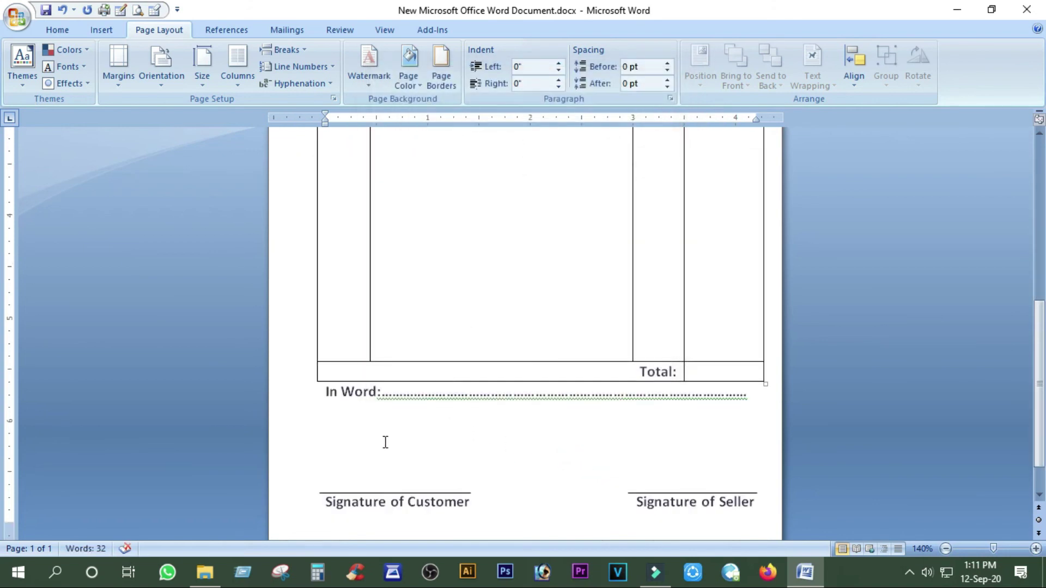
- Scroll up to the letterhead and nudge the logo picture to the left
scroll(385, 443, "up", 3)
scroll(385, 443, "up", 4)
scroll(387, 440, "up", 2)
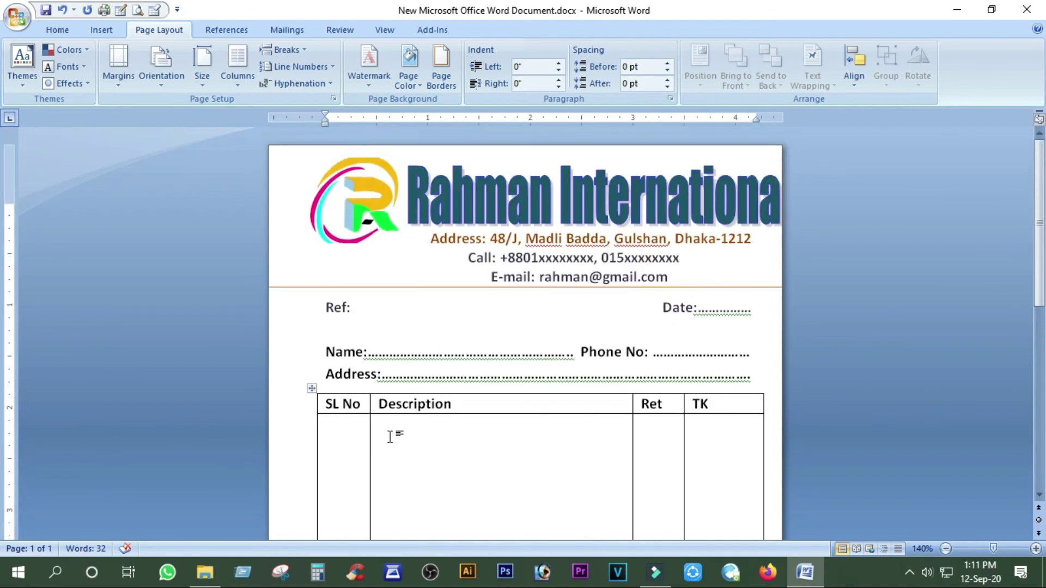
scroll(390, 437, "down", 3)
scroll(392, 433, "down", 5)
scroll(395, 432, "down", 1)
scroll(398, 430, "up", 2)
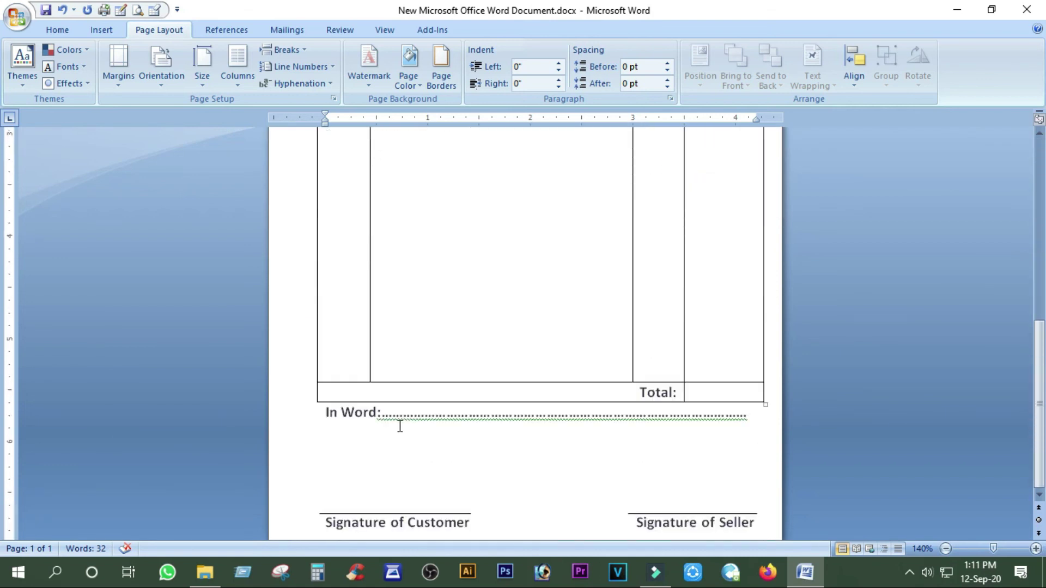
scroll(400, 426, "up", 3)
scroll(400, 426, "up", 5)
scroll(400, 426, "up", 1)
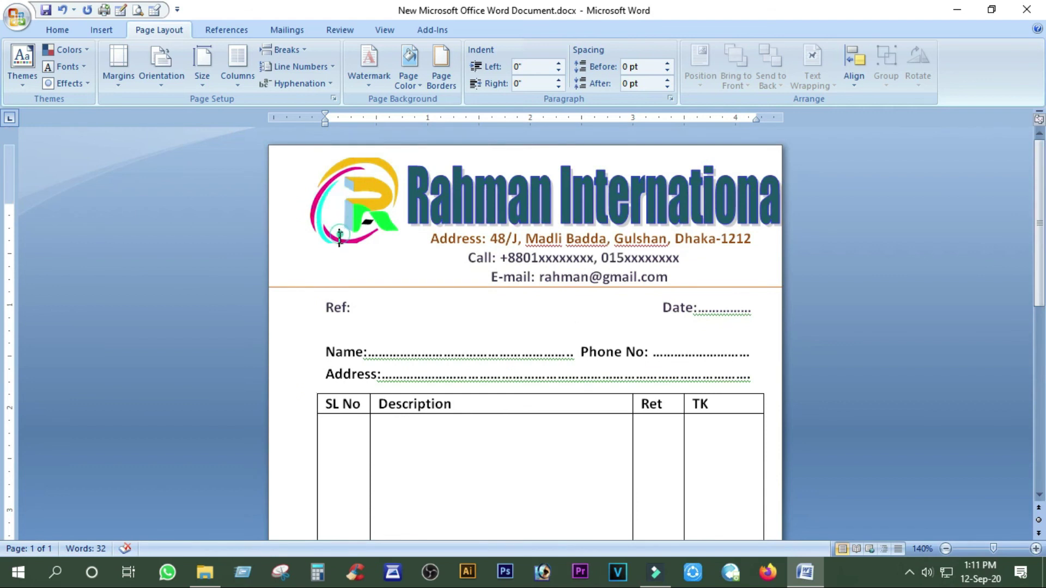
left_click(312, 233)
key("Left")
key("Left")
key("Left")
key("Left")
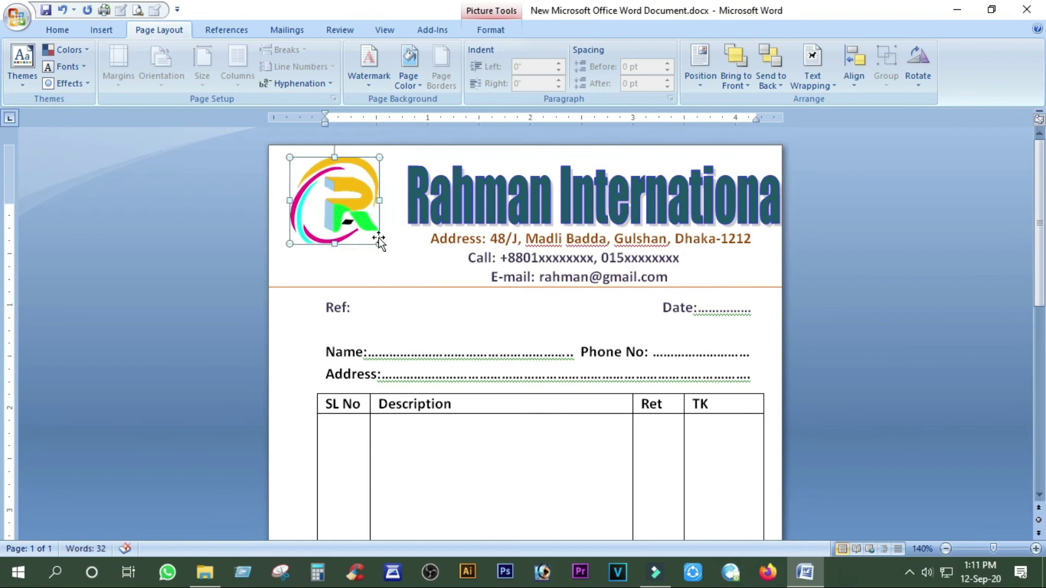
left_click(420, 204)
- Move the Rahman International WordArt left so it shows fully, and nudge the logo further left
left_click(411, 224)
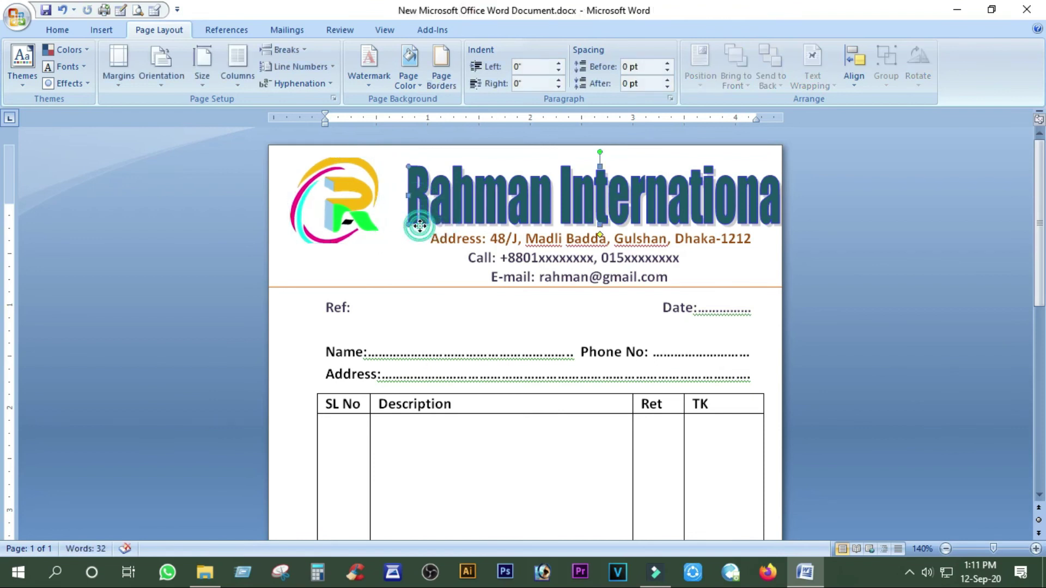
key("Left")
key("Left")
key("Left")
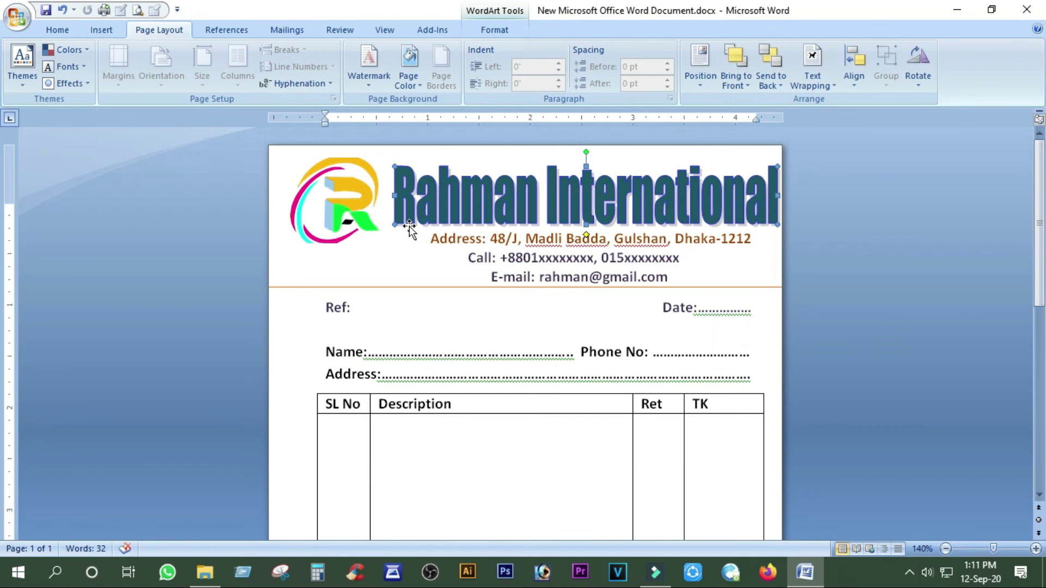
left_click_drag(409, 228, 393, 229)
left_click(357, 231)
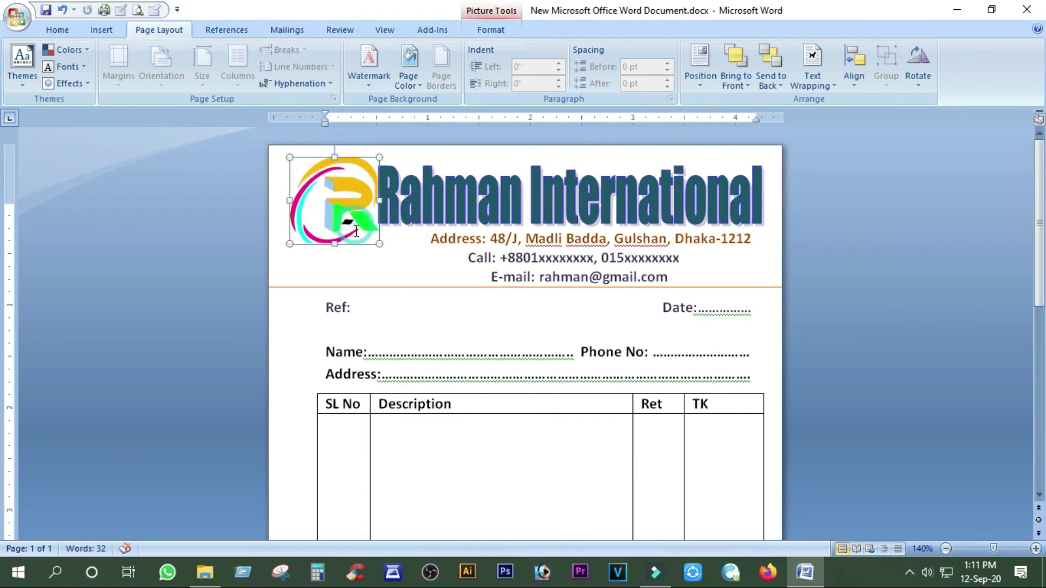
key("Left")
key("Left")
key("Left")
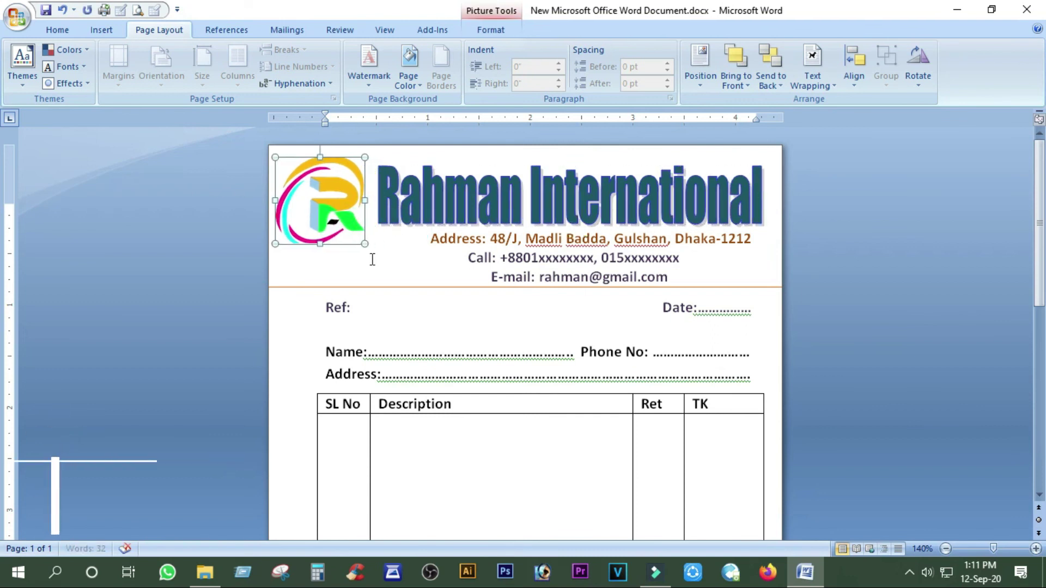
left_click(407, 259)
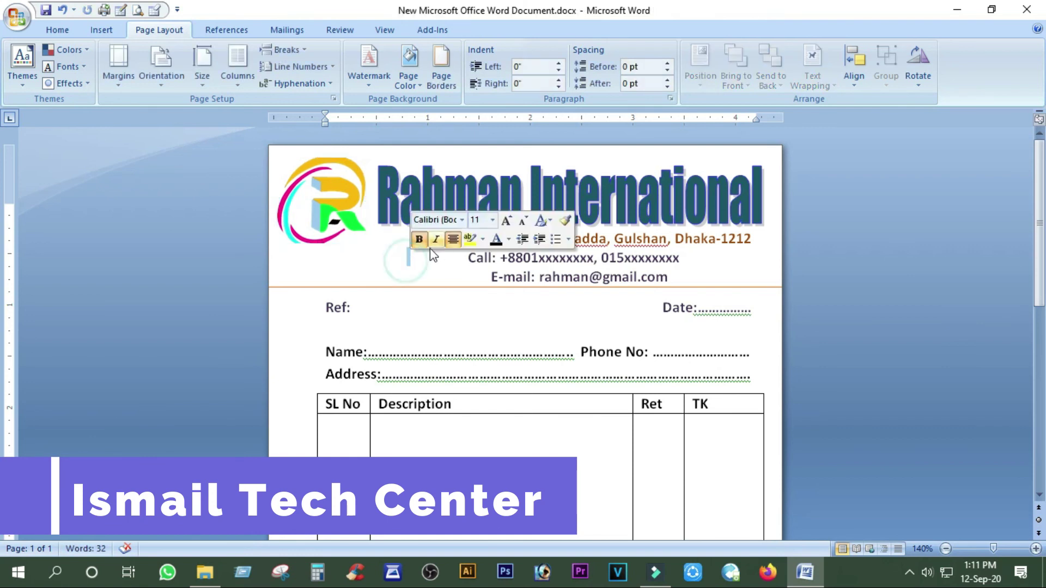
- Delete the leading spaces before the Address, Call and E-mail lines
double_click(420, 242)
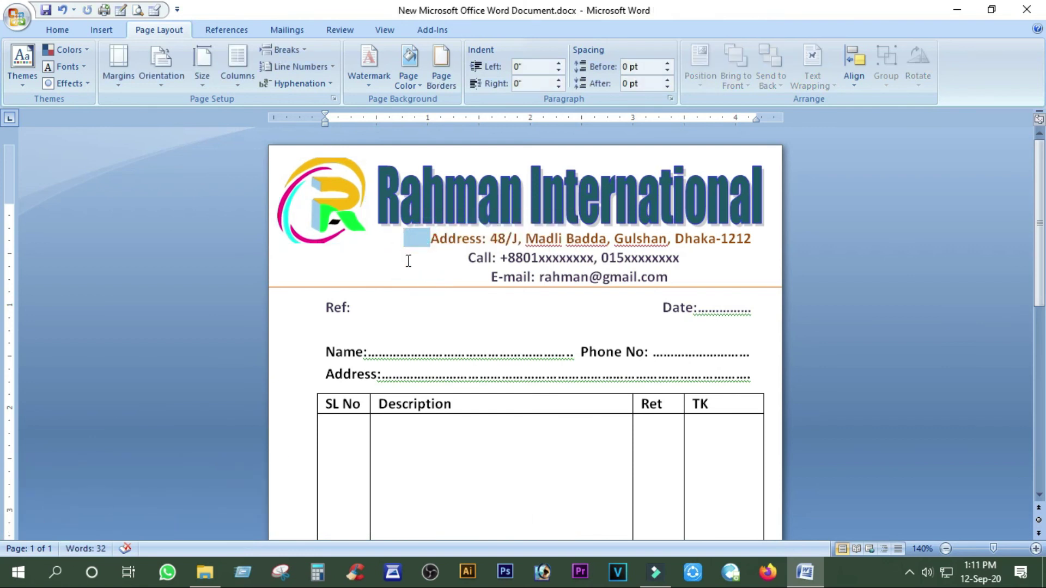
key("Delete")
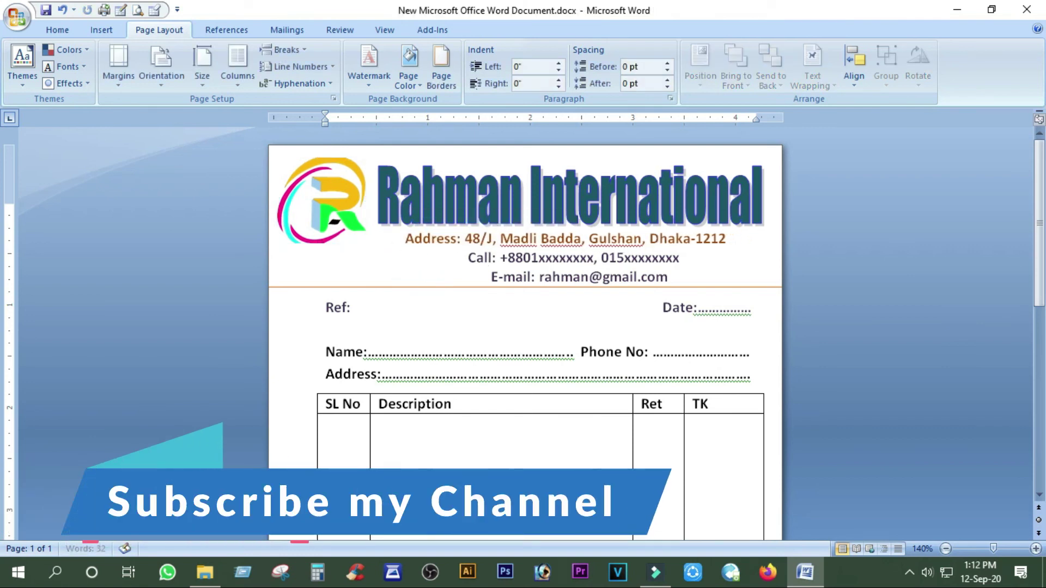
double_click(460, 258)
key("Delete")
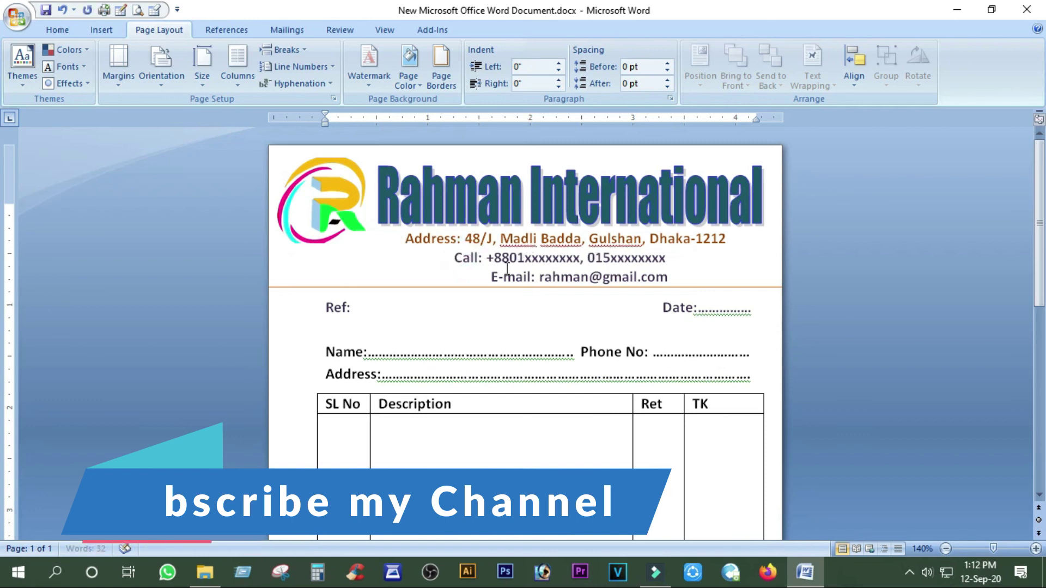
key("Delete")
double_click(485, 277)
key("Delete")
key("Delete")
scroll(431, 355, "down", 2)
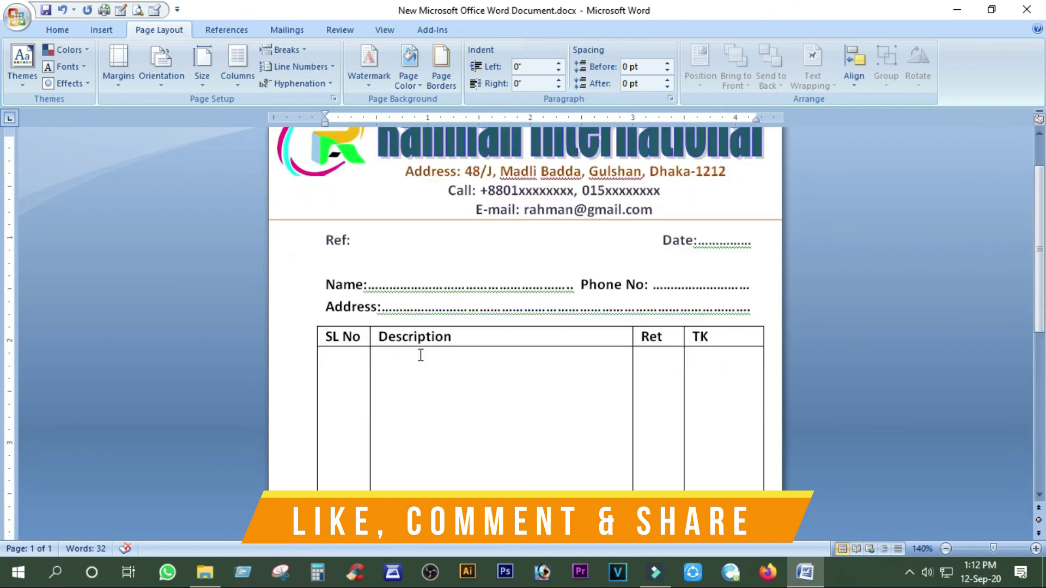
scroll(420, 355, "down", 5)
scroll(437, 344, "down", 5)
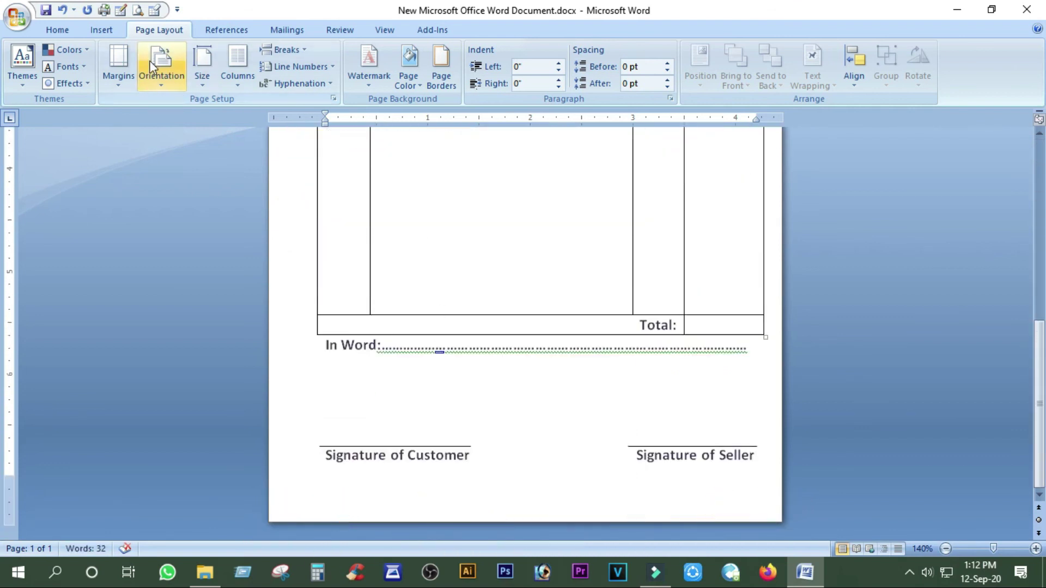
- Change the custom margins to 0.45" left and 0.35" right, then check the page
left_click(120, 76)
left_click(180, 424)
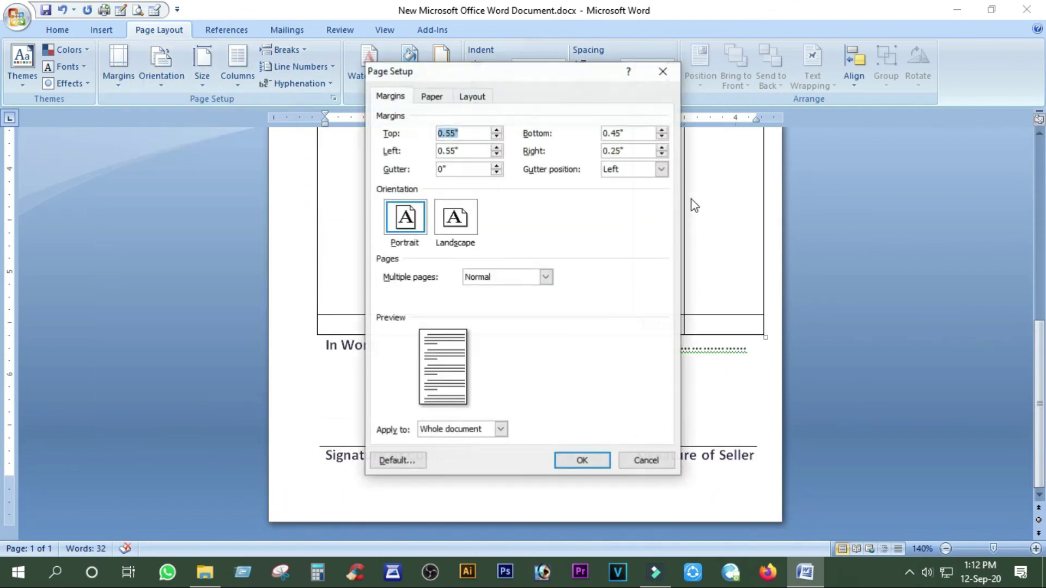
left_click(451, 151)
type("4")
left_click(615, 151)
type("3")
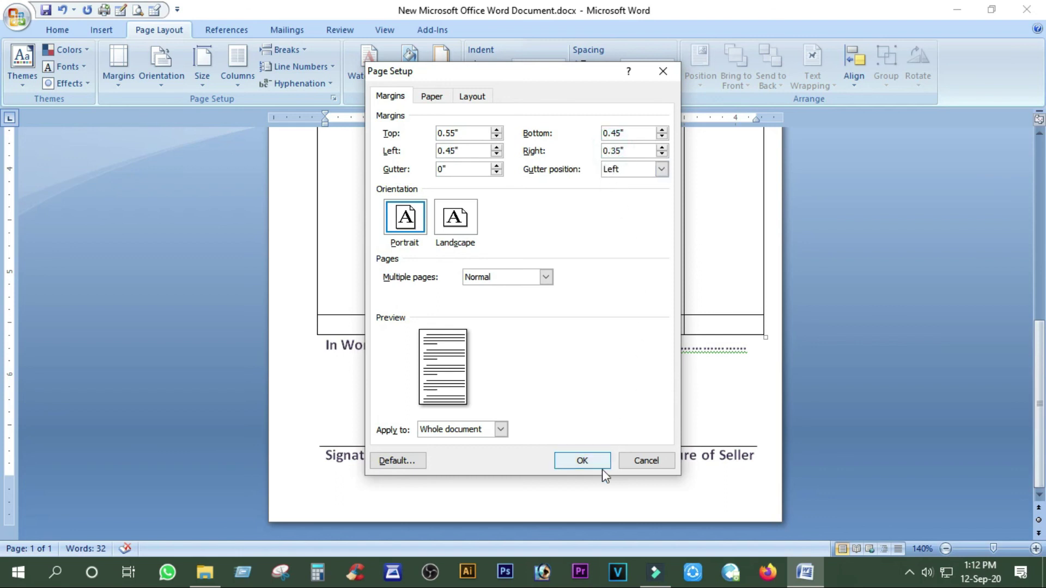
left_click(587, 459)
scroll(476, 408, "down", 6)
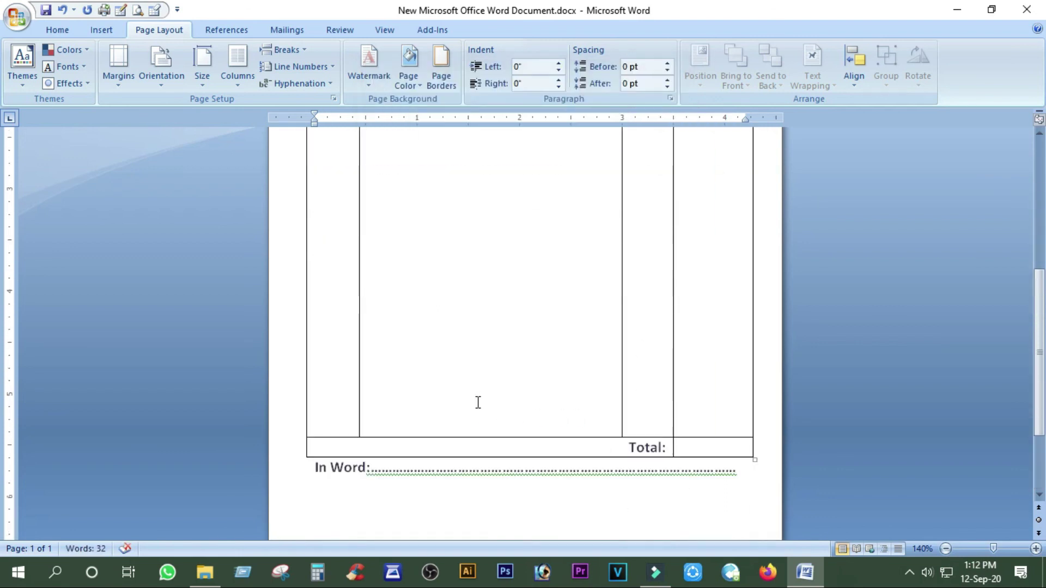
scroll(480, 398, "down", 3)
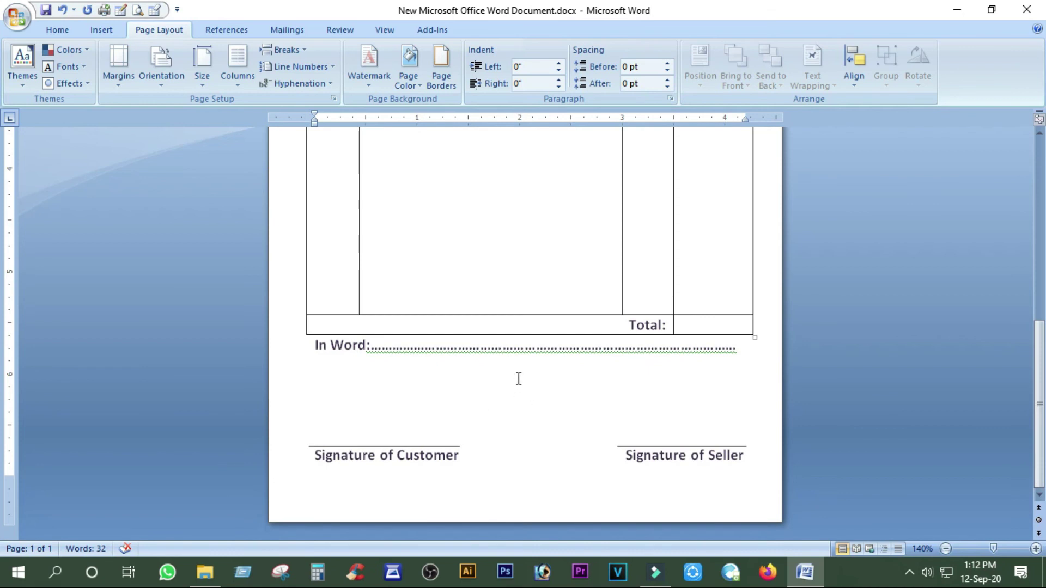
scroll(519, 378, "up", 10)
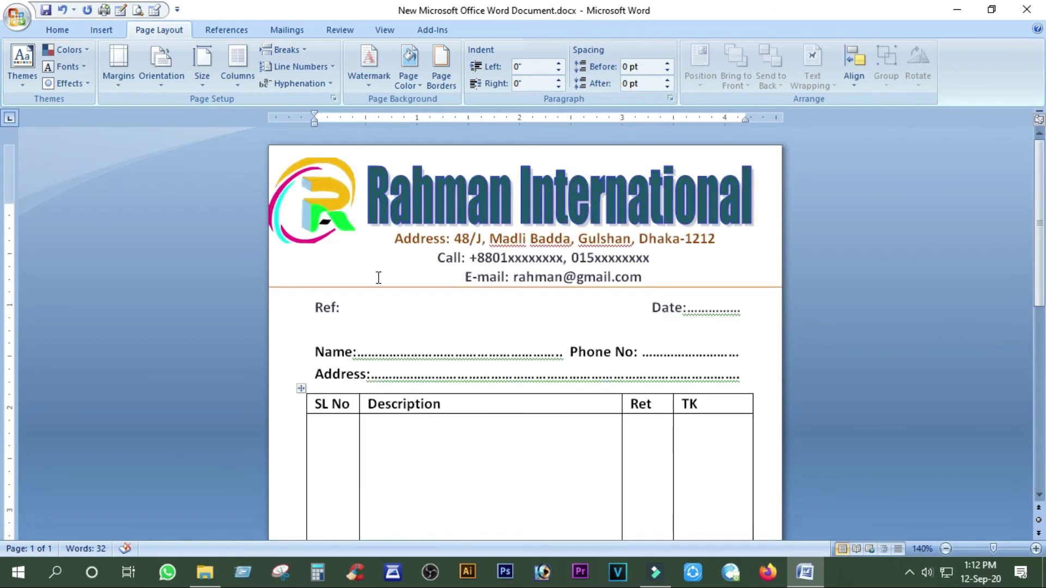
- Shrink the logo slightly and shift it a little right toward the Rahman International title
left_click(324, 226)
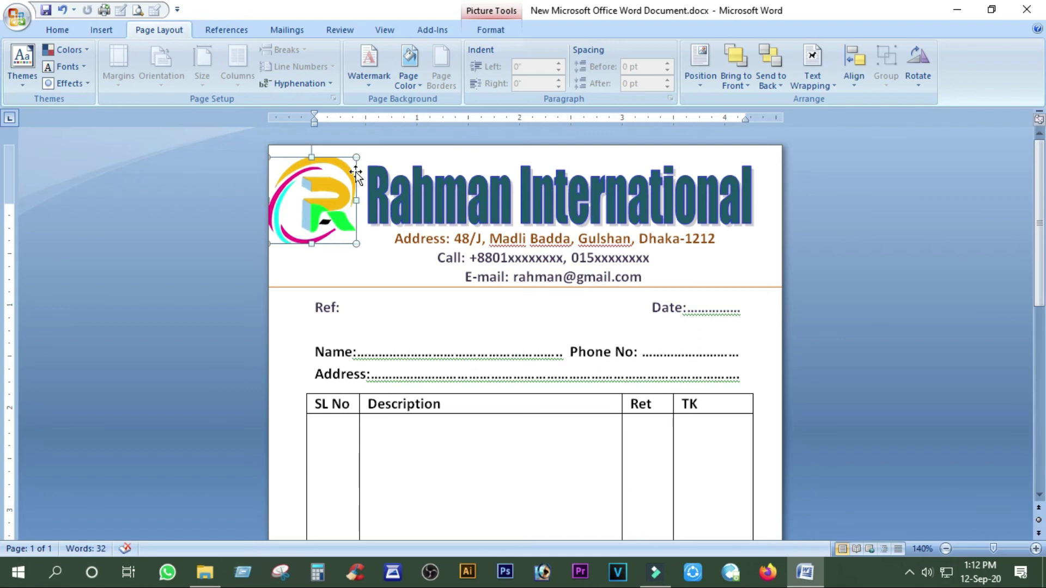
left_click_drag(356, 158, 342, 170)
left_click(334, 229)
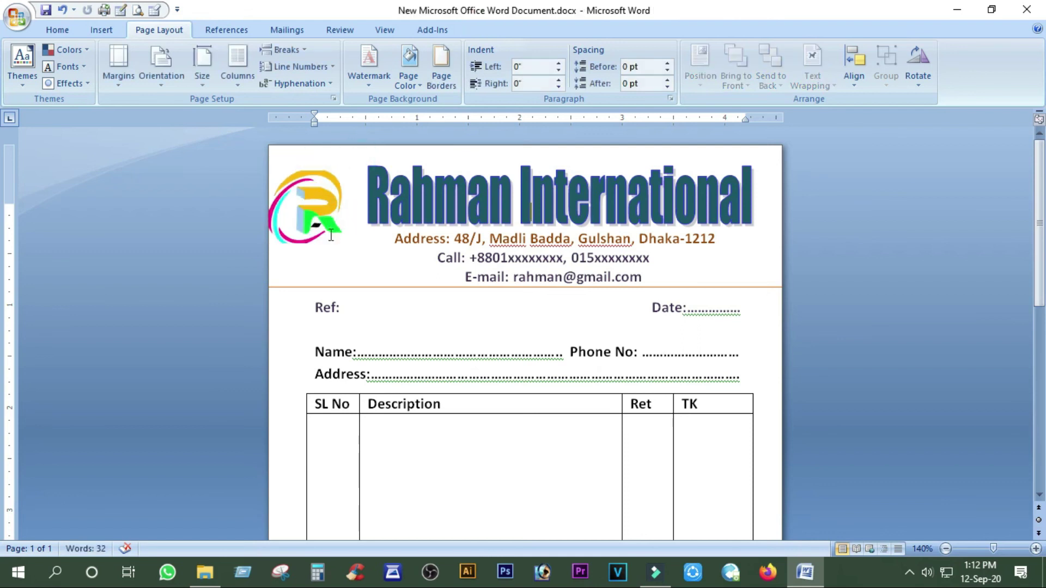
left_click(326, 199)
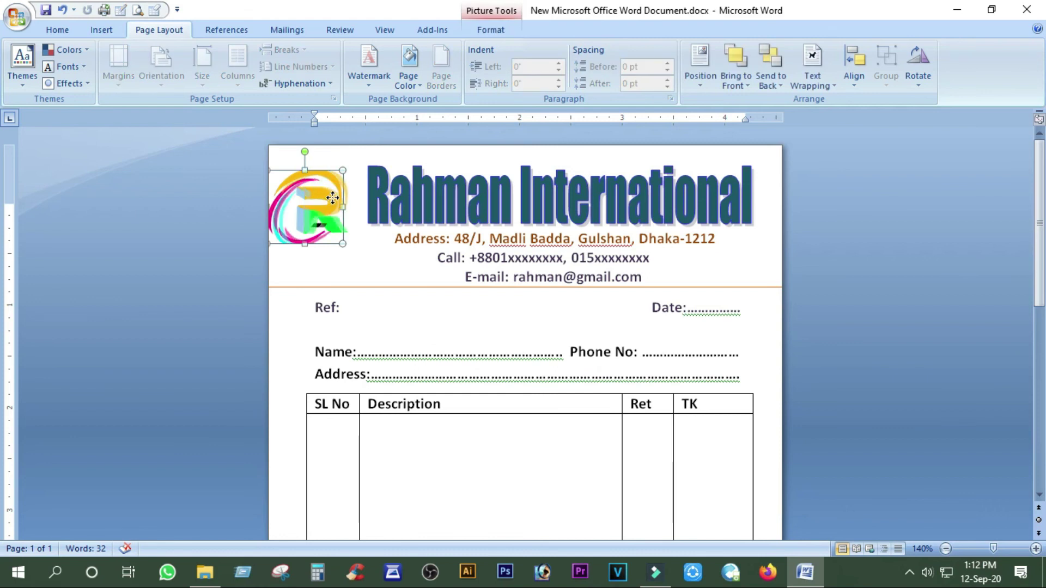
left_click_drag(337, 196, 338, 197)
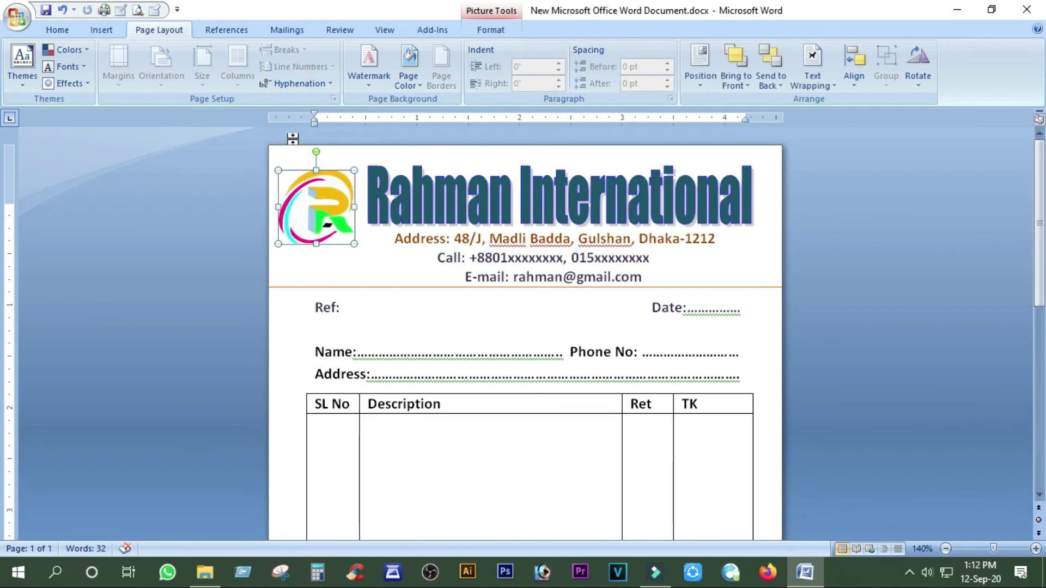
- Glance at the theme colours, then select the whole E-mail line
left_click(86, 49)
key("Escape")
left_click(500, 463)
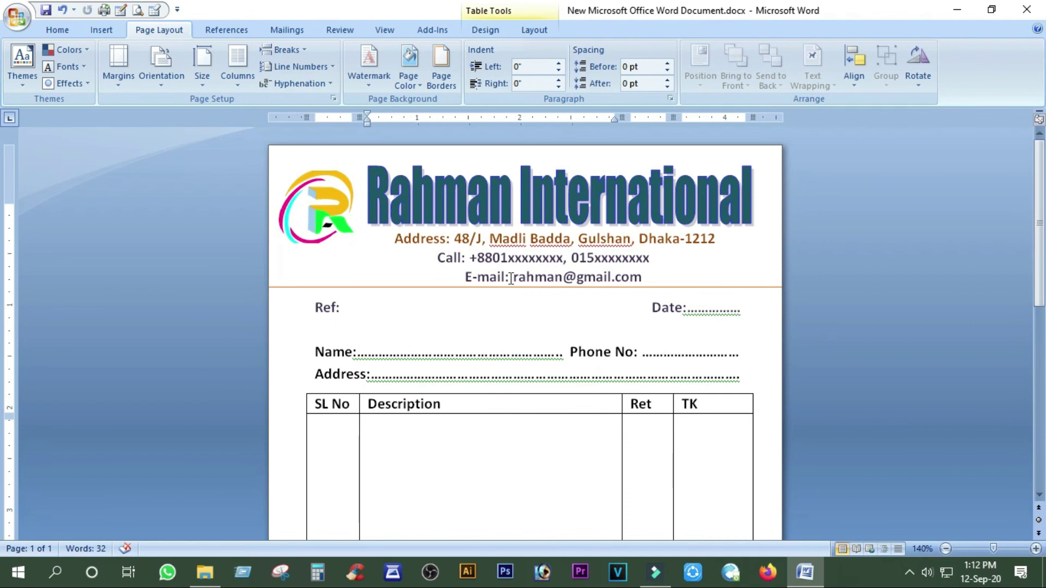
triple_click(459, 275)
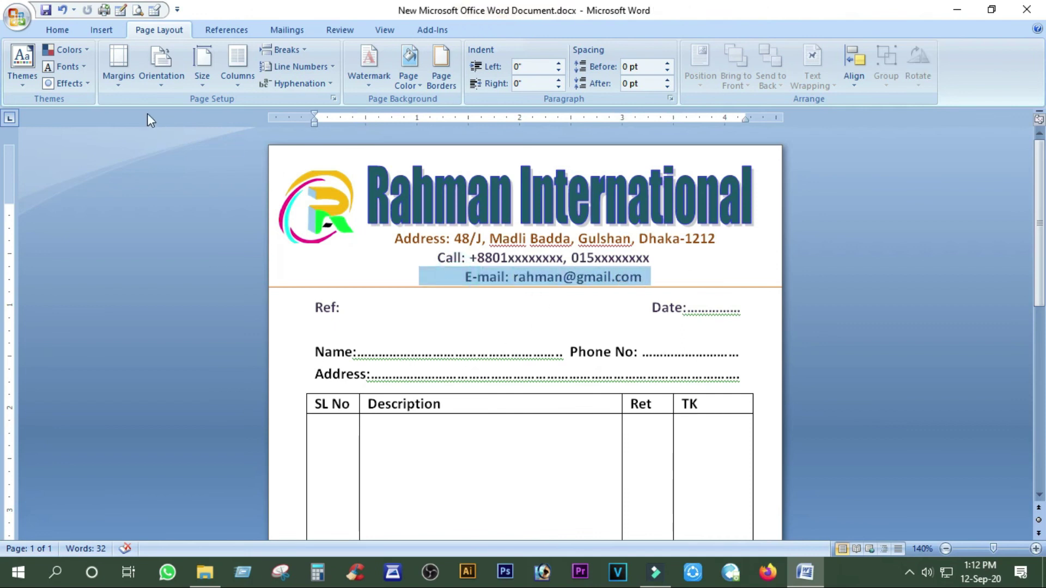
left_click(80, 49)
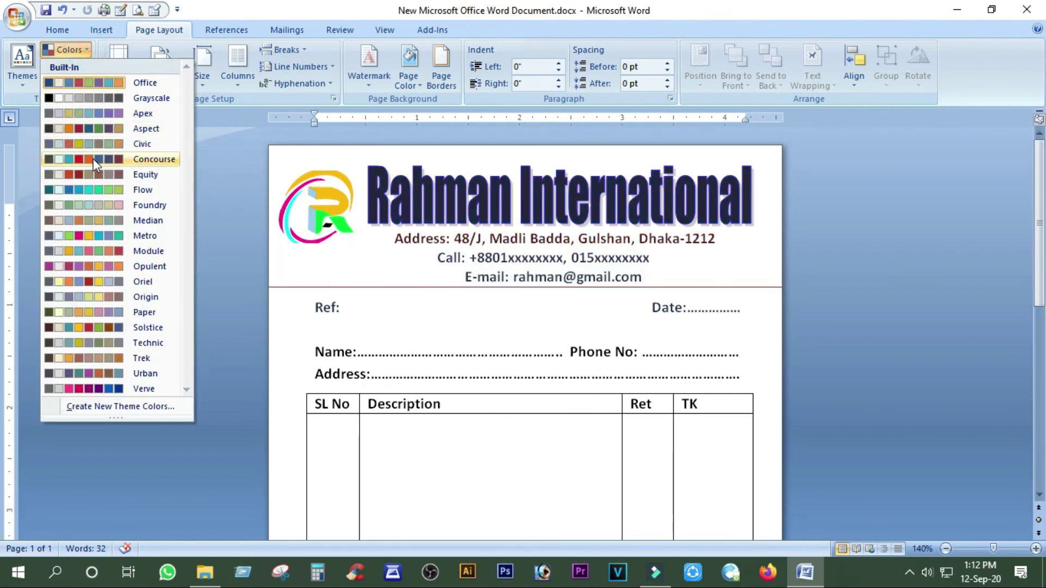
left_click(517, 257)
left_click(602, 283)
left_click_drag(647, 277, 447, 281)
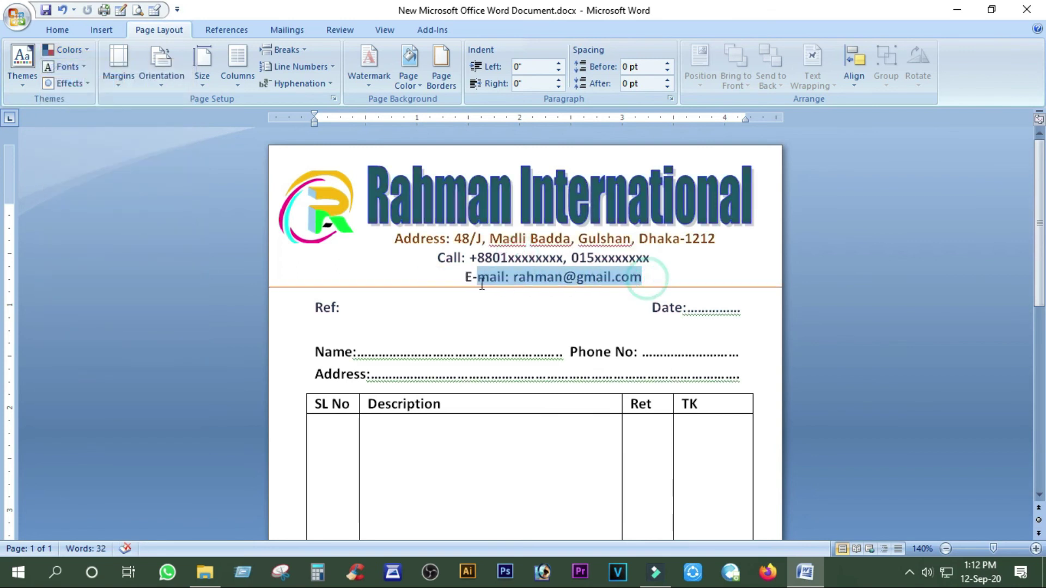
left_click(84, 67)
left_click(85, 50)
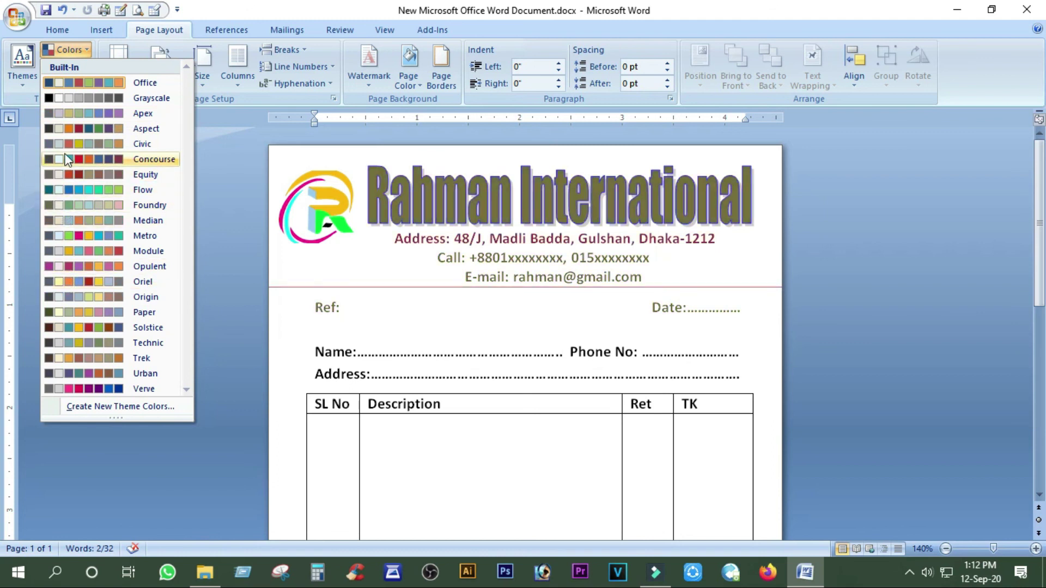
left_click(602, 466)
left_click(482, 468)
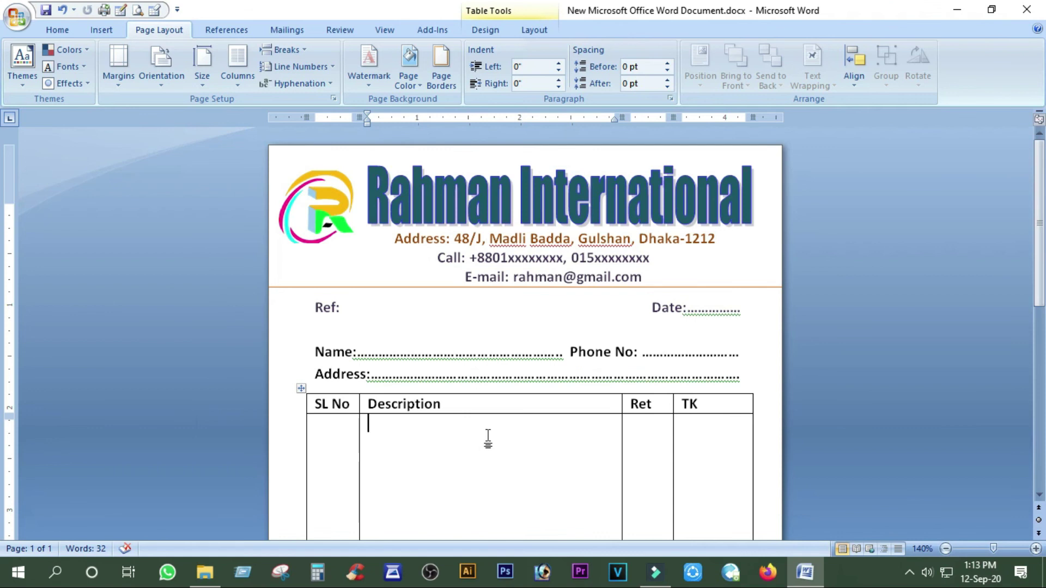
left_click(597, 207)
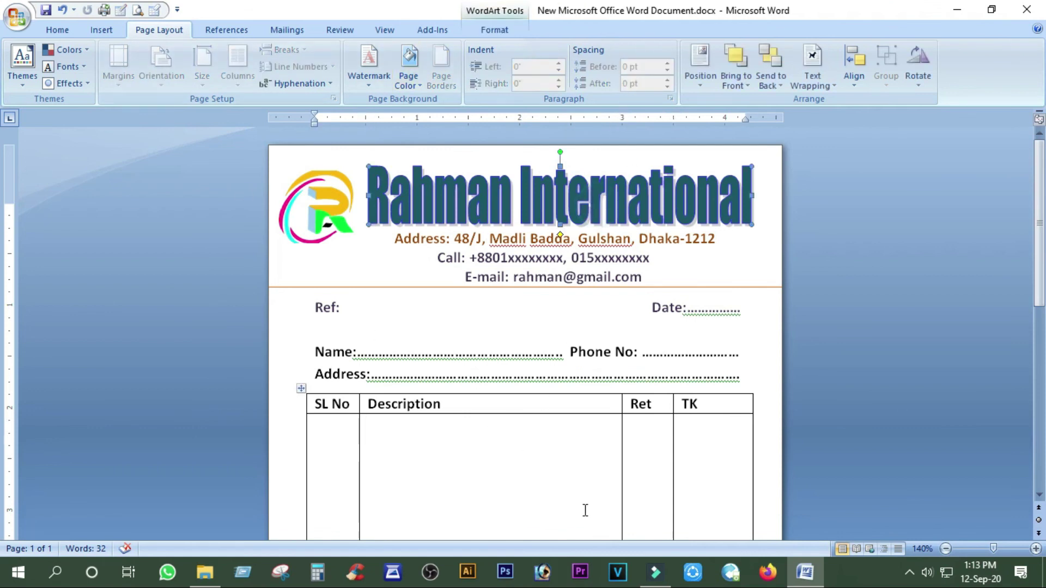
scroll(583, 509, "down", 10)
left_click(578, 409)
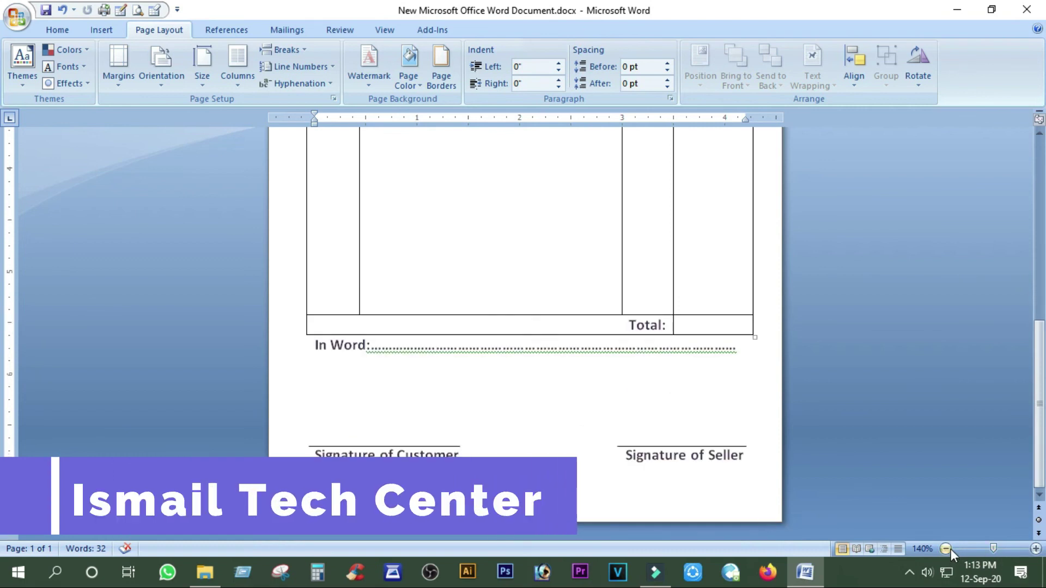
- Insert the faded logo image from the Desktop into the Description cell
left_click(948, 550)
left_click(948, 549)
left_click(948, 549)
left_click(948, 550)
left_click(948, 549)
left_click(949, 550)
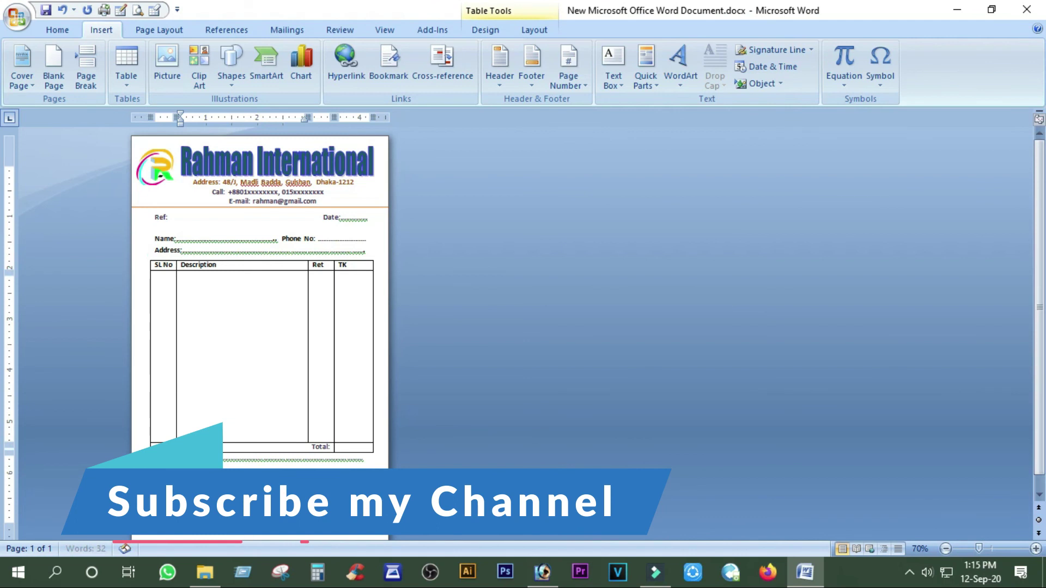
left_click(266, 304)
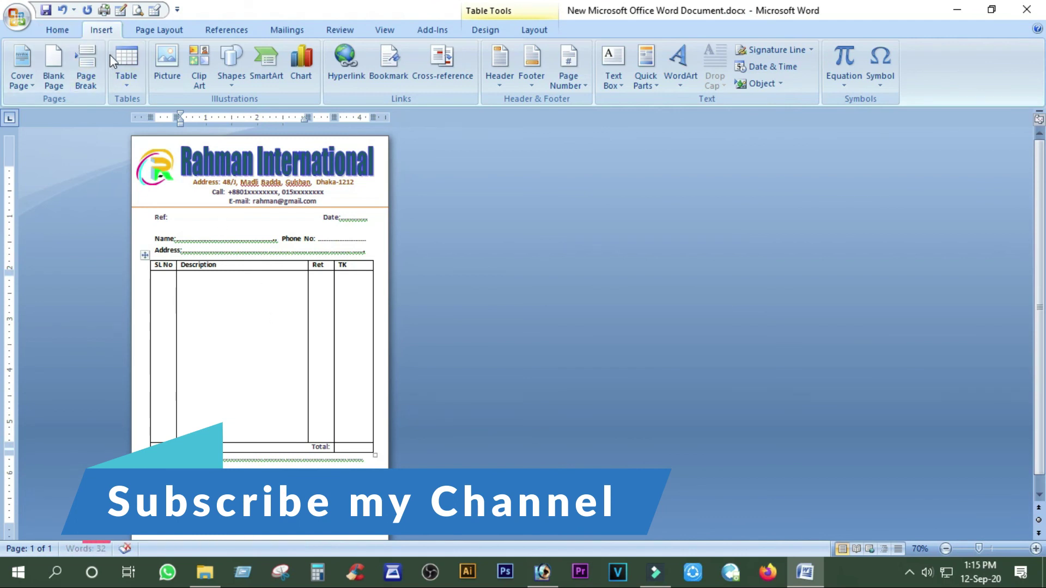
left_click(163, 56)
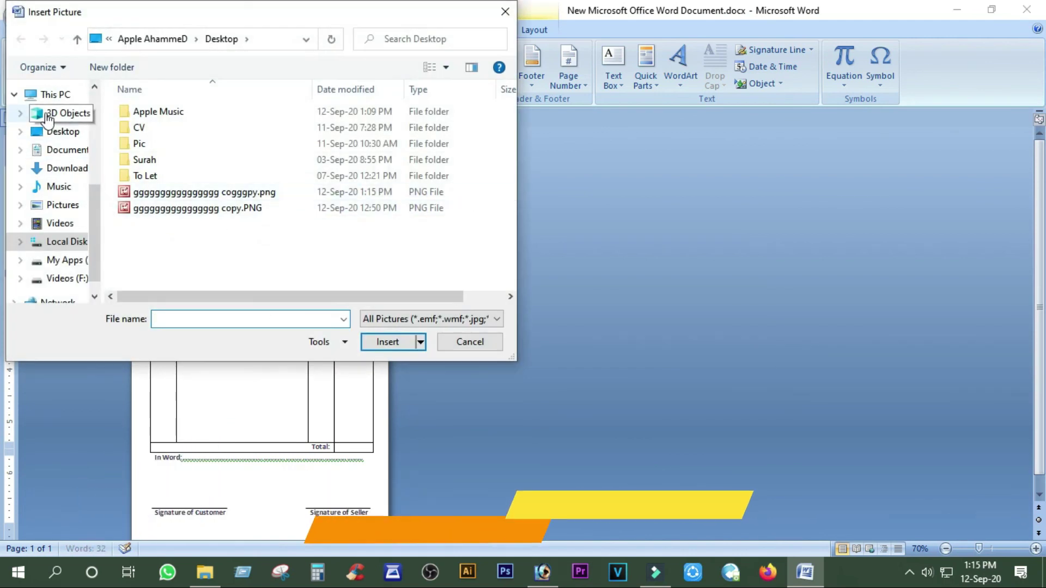
left_click(60, 131)
left_click(274, 260)
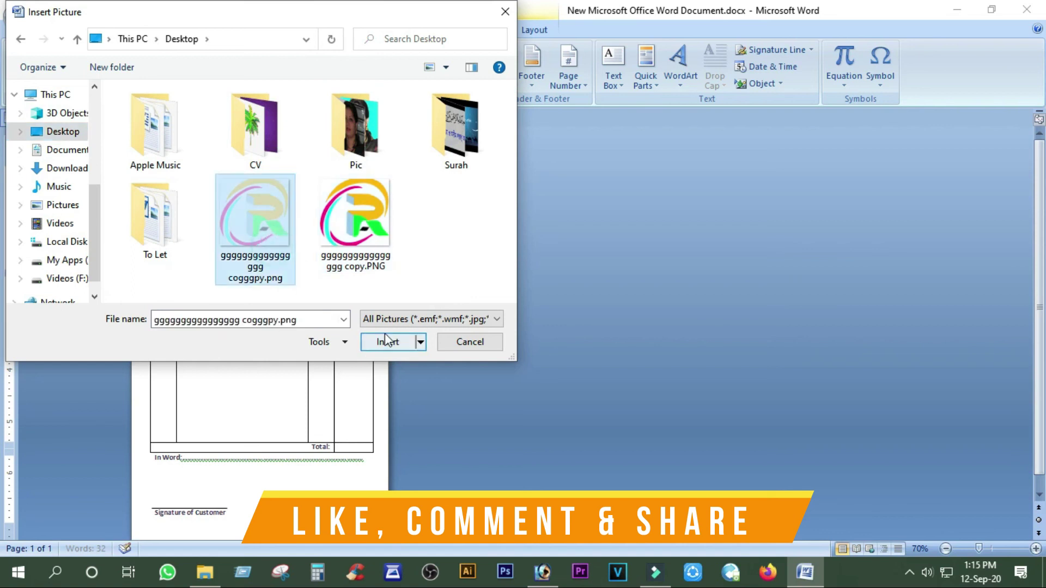
left_click(384, 341)
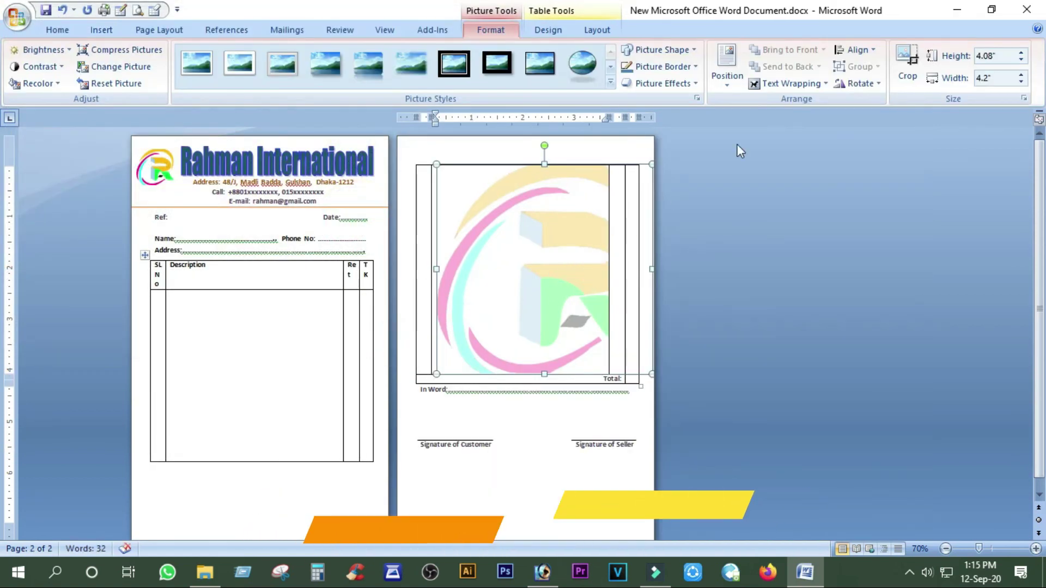
- Set the faded logo behind text, resize it to about 2.1", and place it in the Description column
left_click(796, 85)
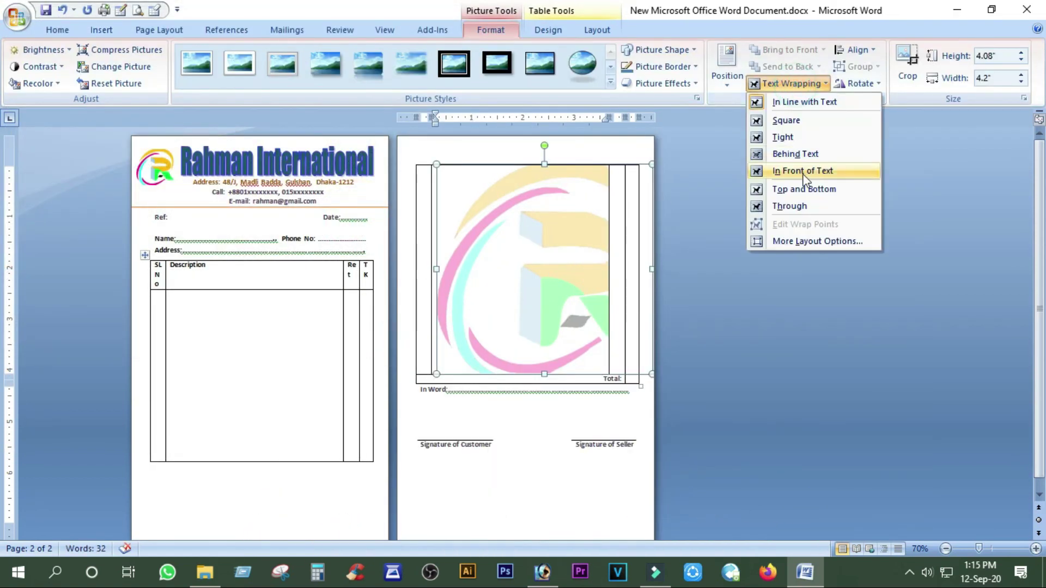
left_click(780, 157)
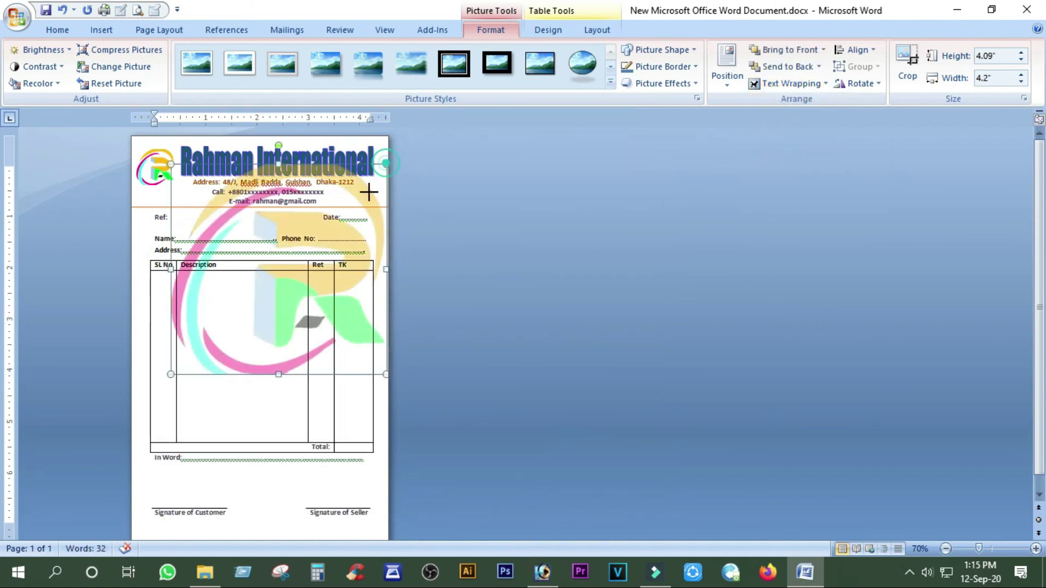
left_click_drag(386, 162, 283, 313)
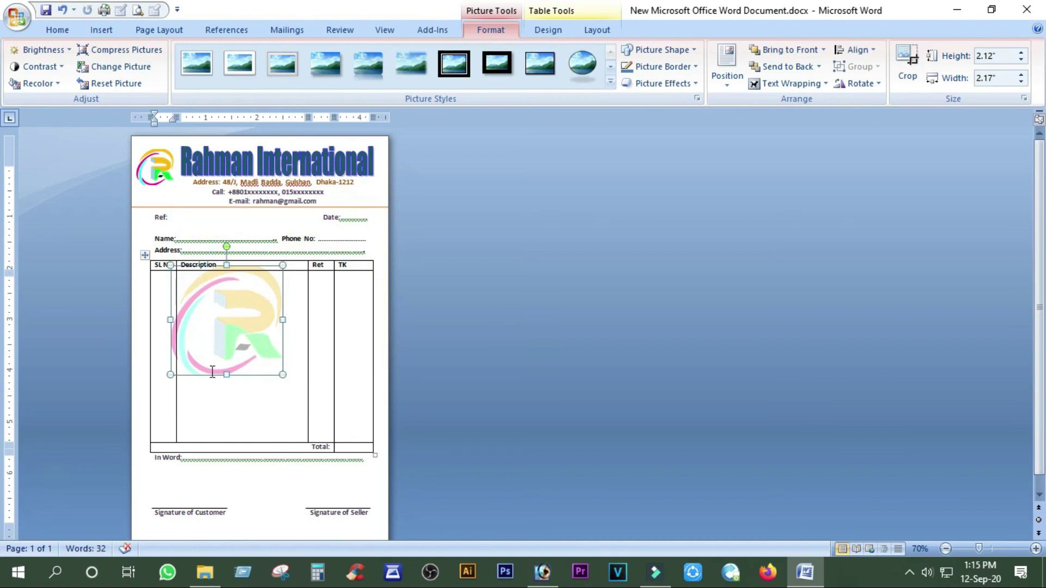
mouse_move(212, 378)
left_mouse_down()
mouse_move(232, 416)
mouse_move(282, 415)
left_mouse_up()
left_click(294, 491)
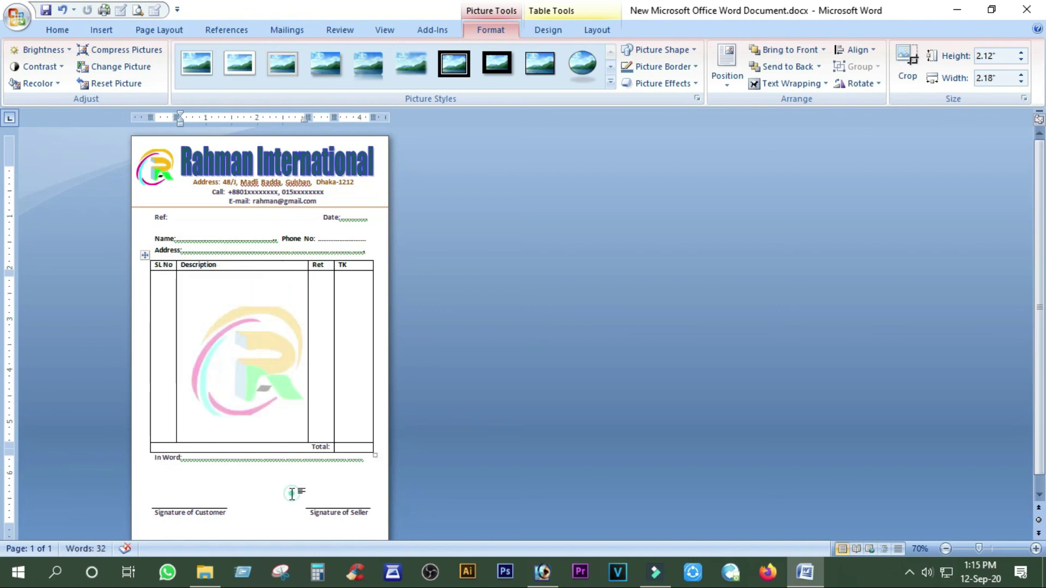
scroll(370, 398, "down", 1)
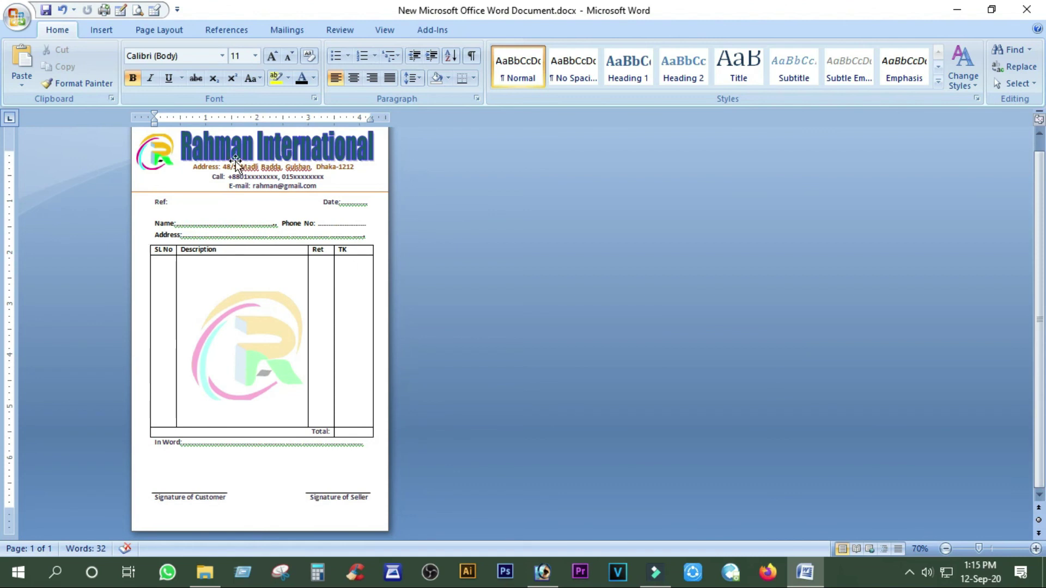
- Save a PDF copy over the existing Rahman.pdf on the Desktop, confirming the replacement
left_click(15, 21)
mouse_move(52, 152)
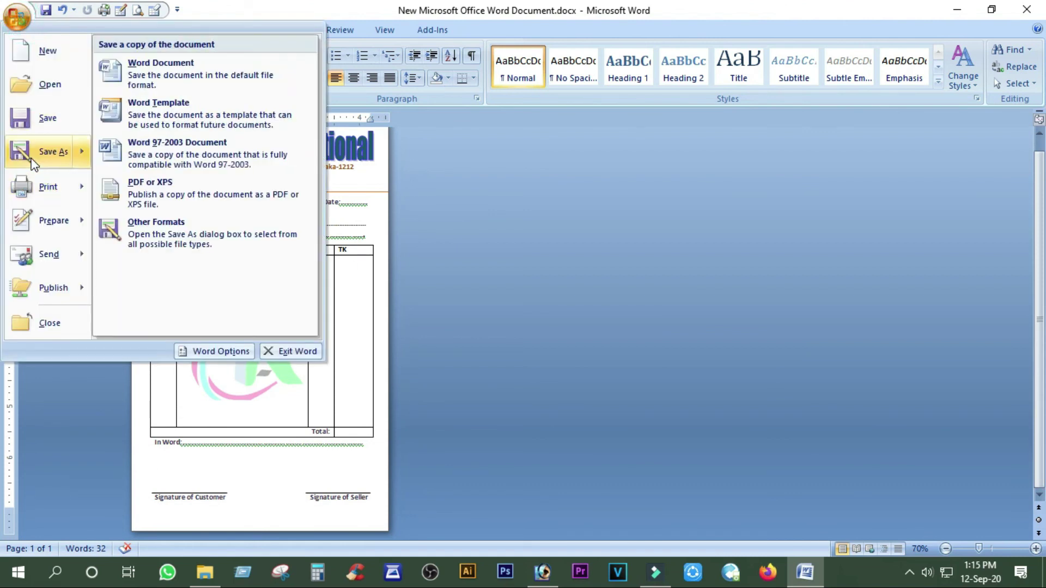
left_click(146, 156)
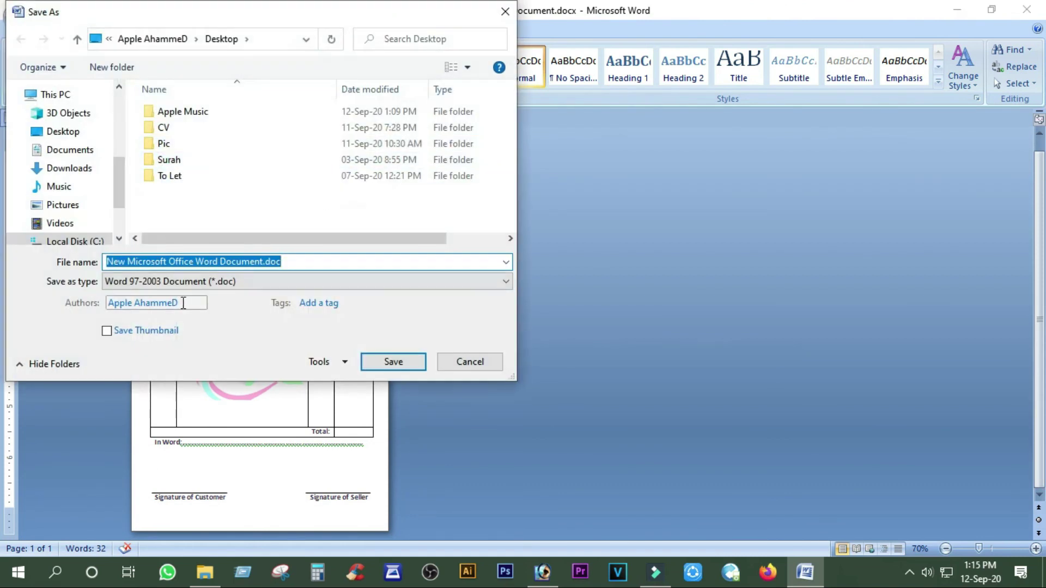
left_click(172, 282)
left_click(130, 365)
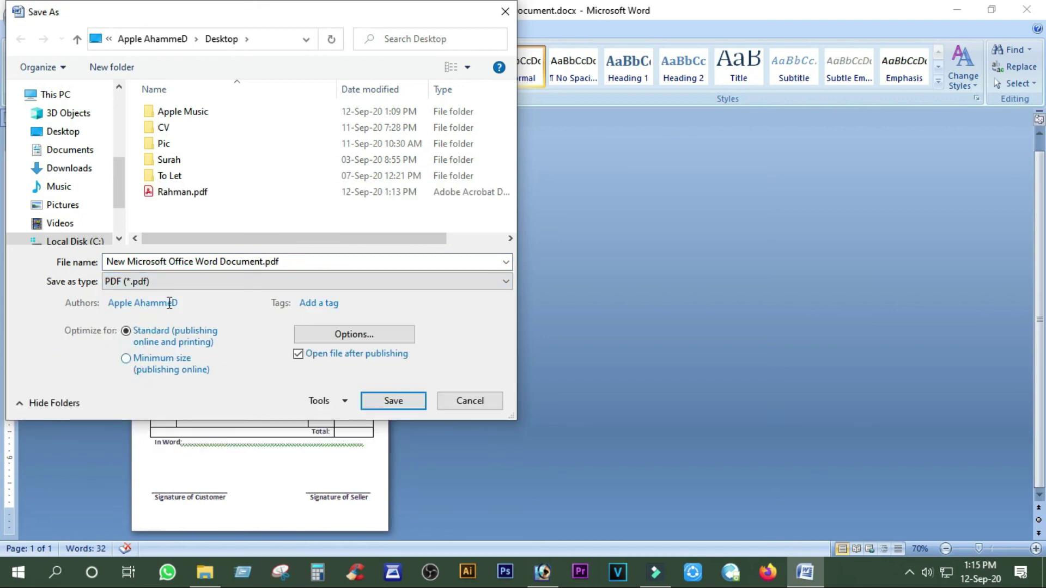
left_click(191, 194)
left_click(385, 401)
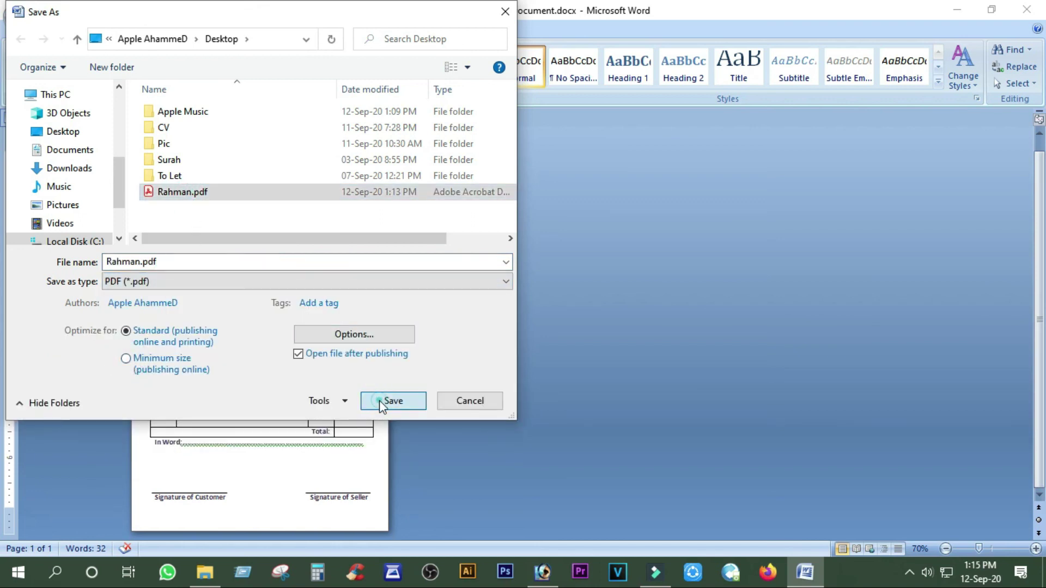
left_click(466, 325)
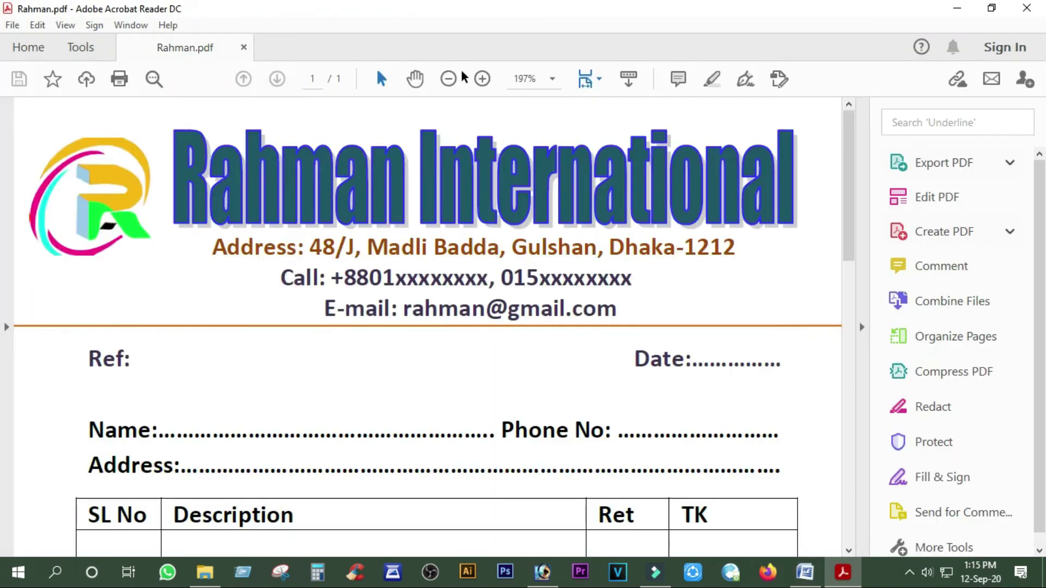
left_click(448, 79)
left_click(448, 79)
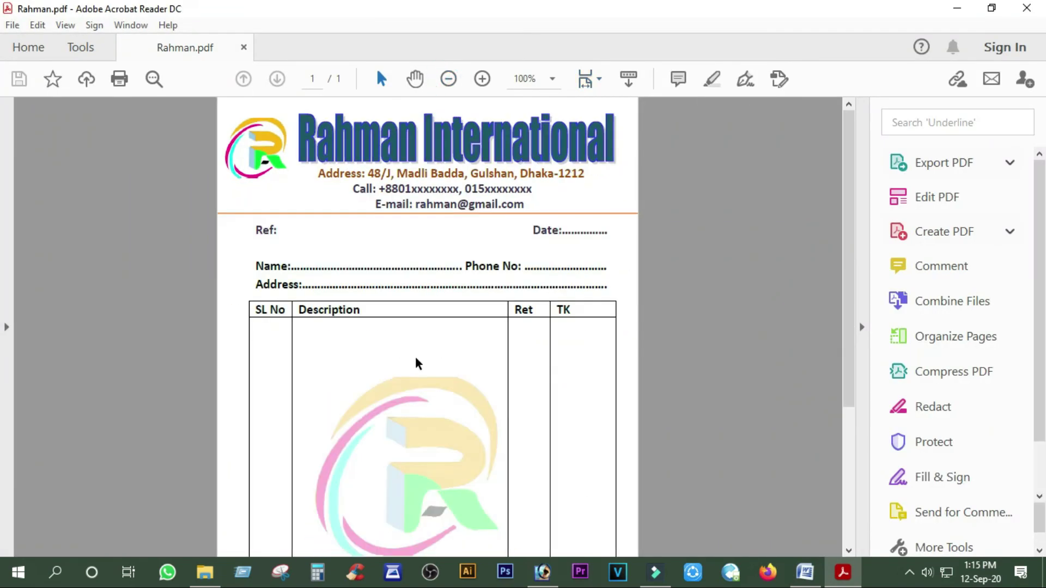
scroll(418, 357, "down", 5)
scroll(418, 364, "up", 5)
scroll(419, 367, "up", 3)
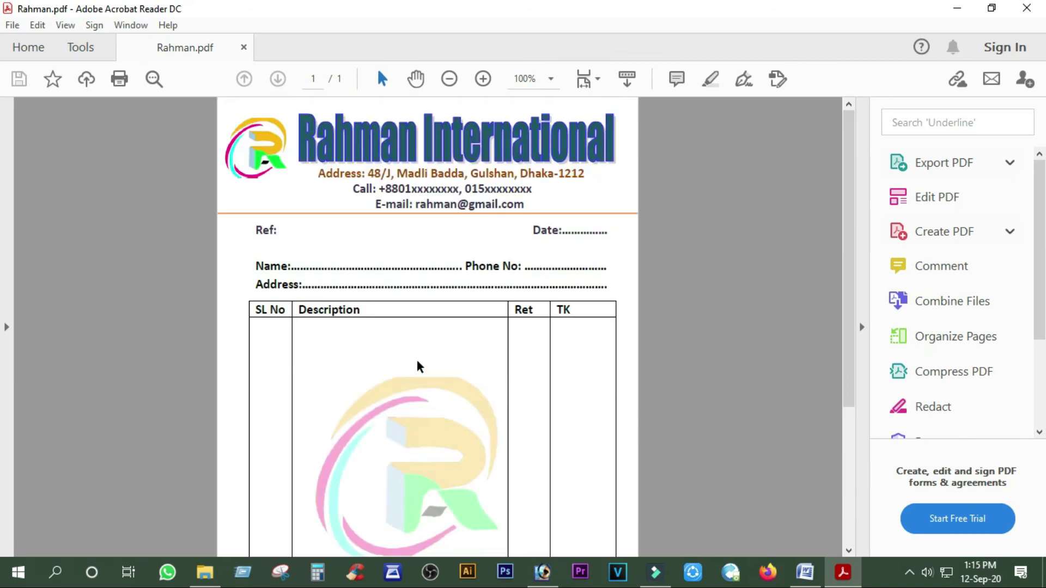
scroll(418, 366, "down", 2)
scroll(420, 366, "down", 2)
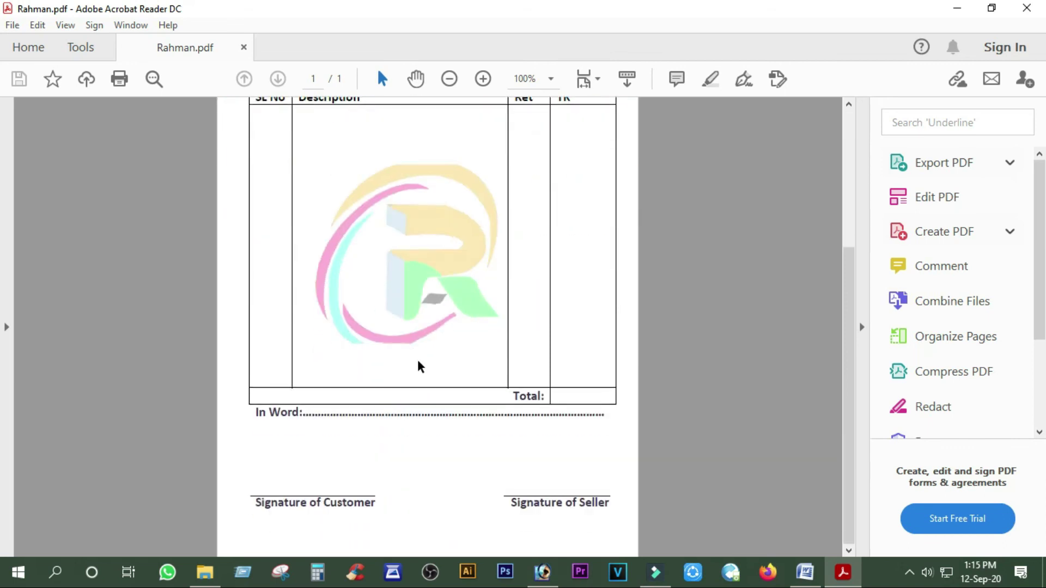